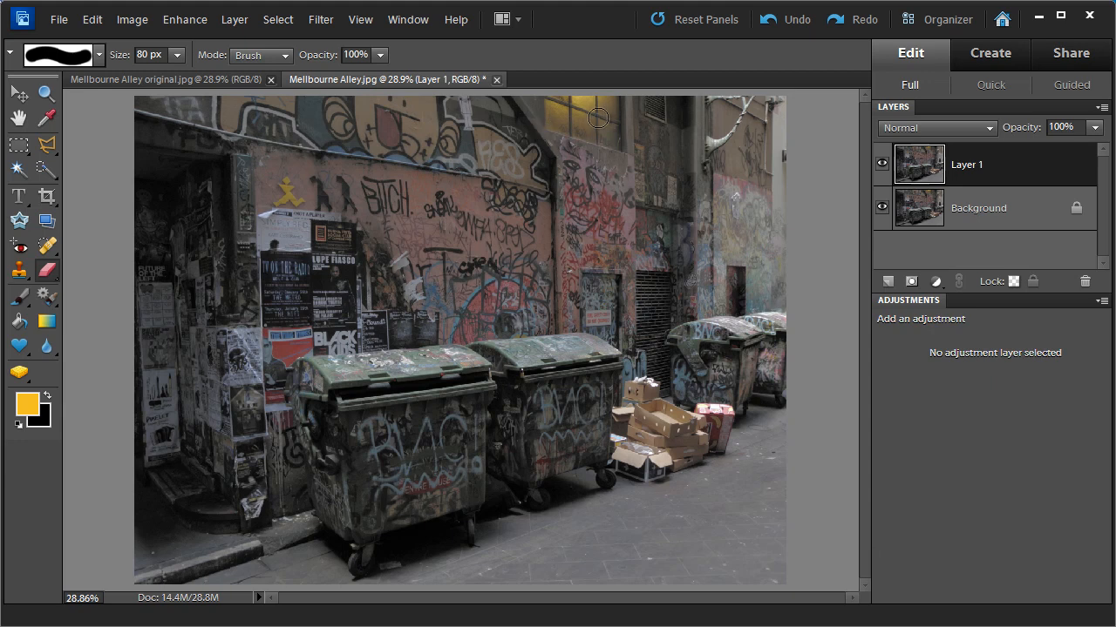
Step: Add a Levels adjustment layer named "hi lights" with the Luminosity blend mode
click(232, 20)
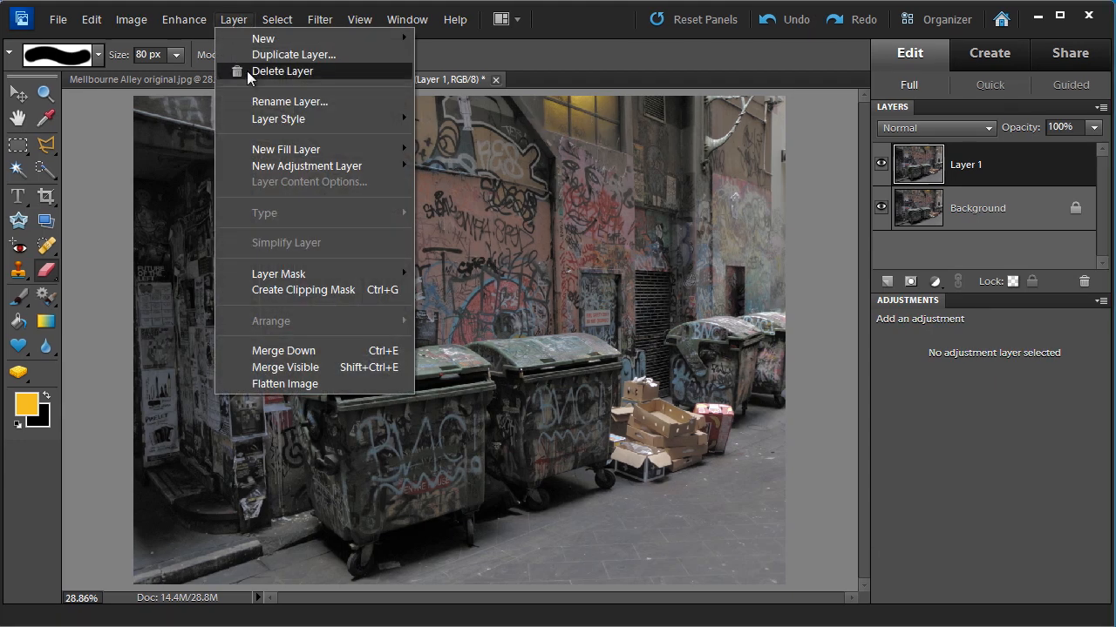
mouse_move(294, 167)
click(470, 165)
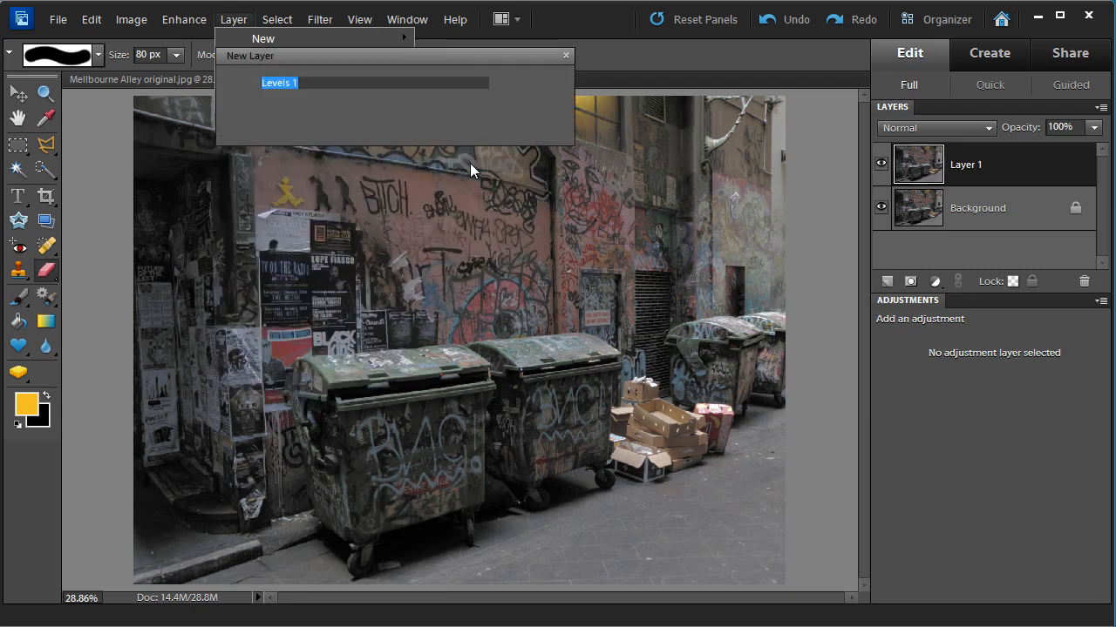
text(hi)
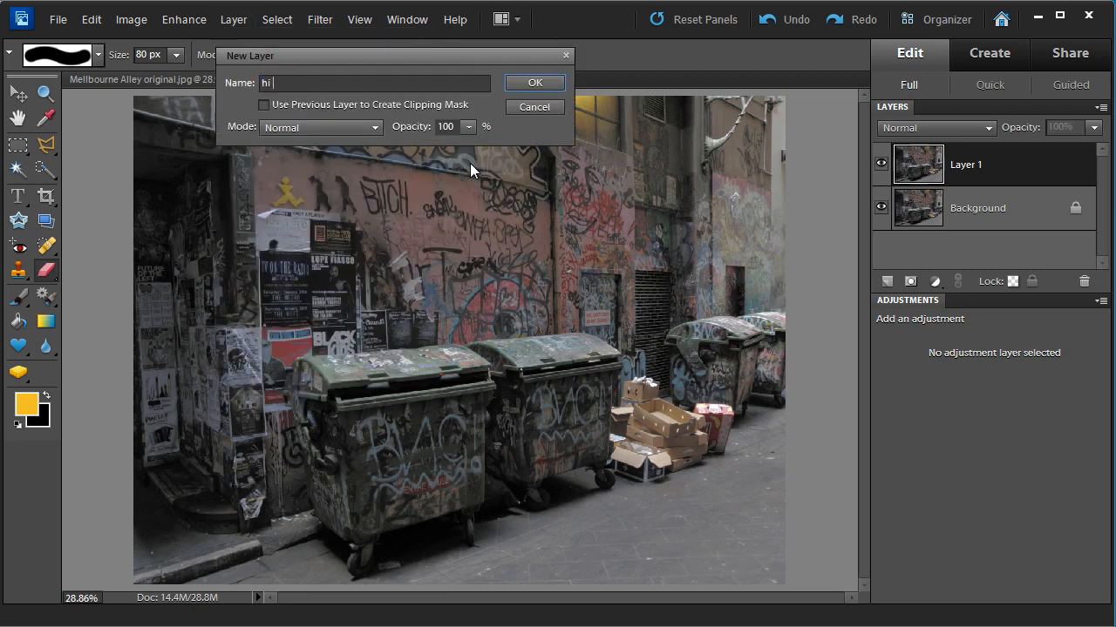
text( lights)
click(369, 129)
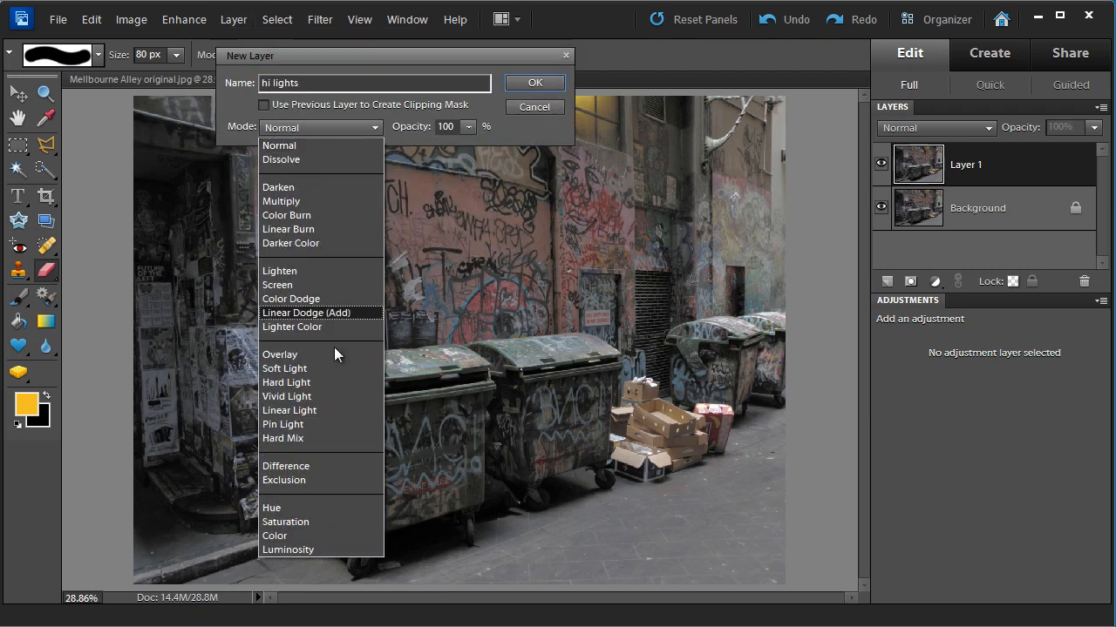
click(340, 551)
click(535, 83)
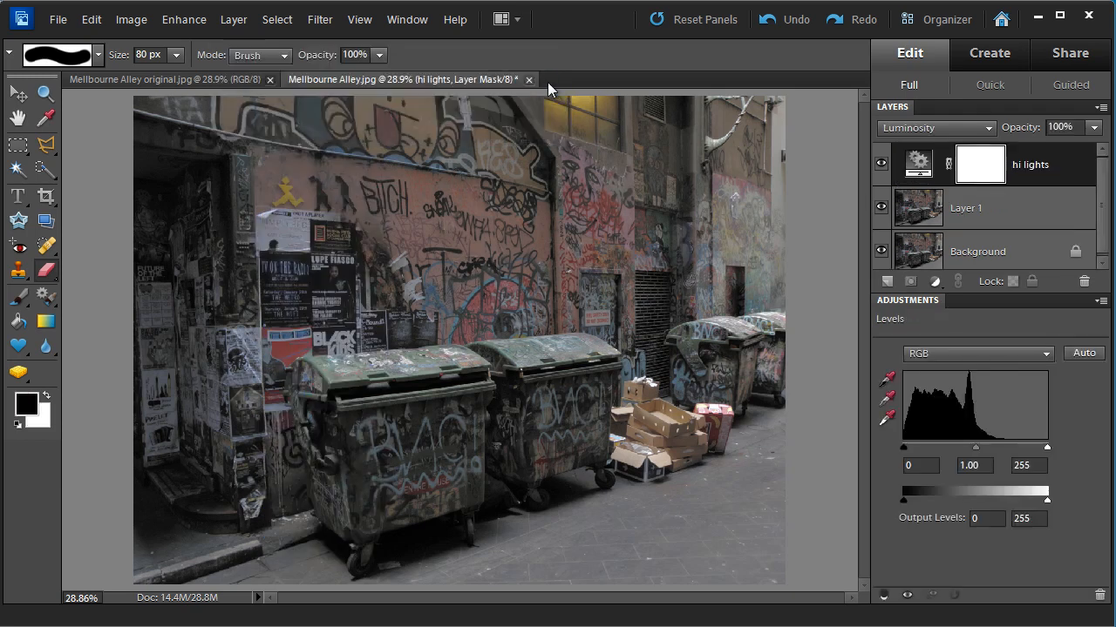
Step: Lower the Levels white input to 93 and invert the adjustment's layer mask to black
drag(1043, 447, 955, 448)
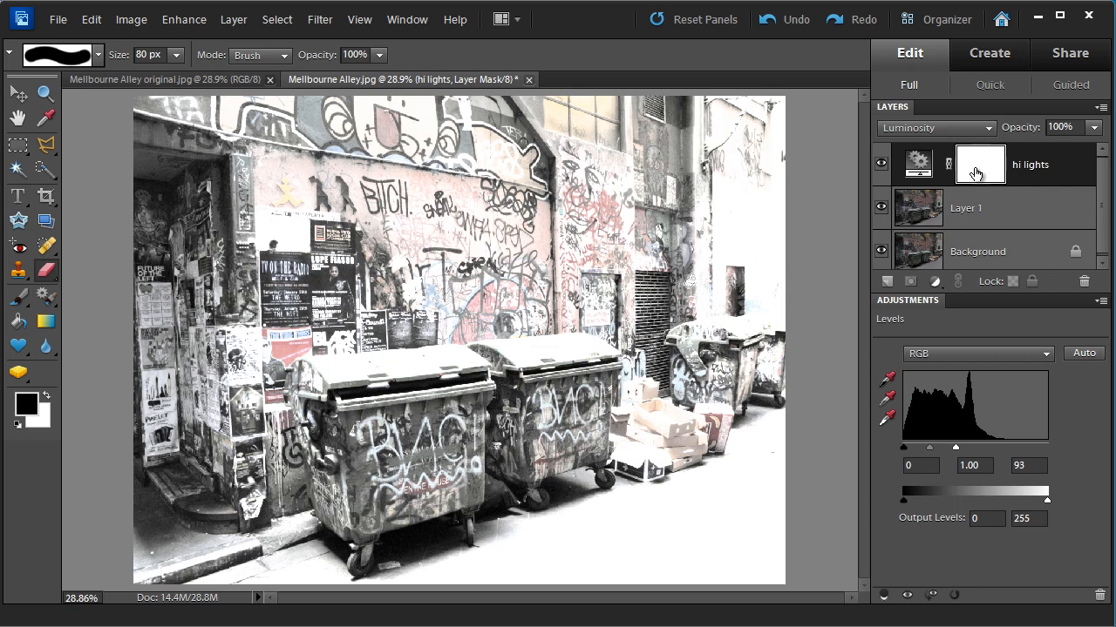
key(ctrl+i)
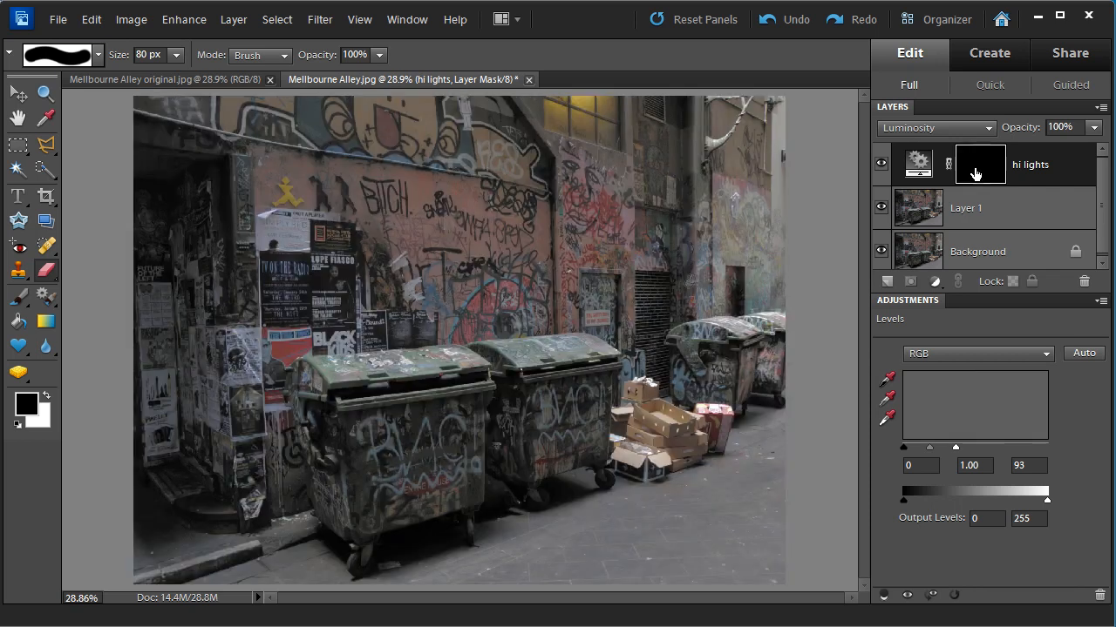
Step: Set up the Brush tool with white as the foreground colour and a 250 px size
click(19, 298)
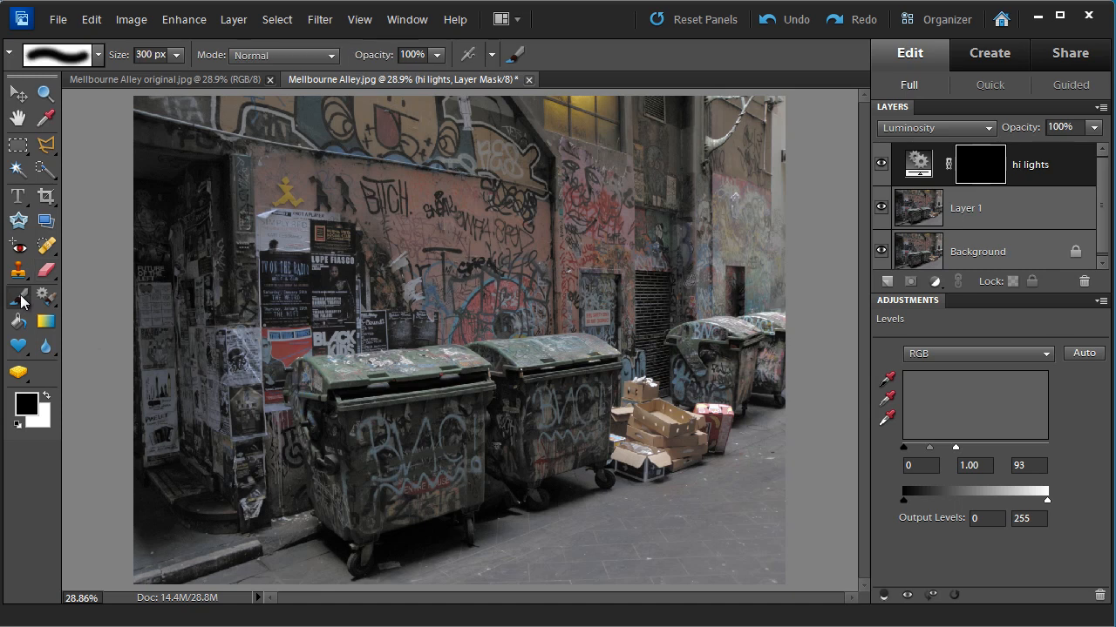
click(46, 397)
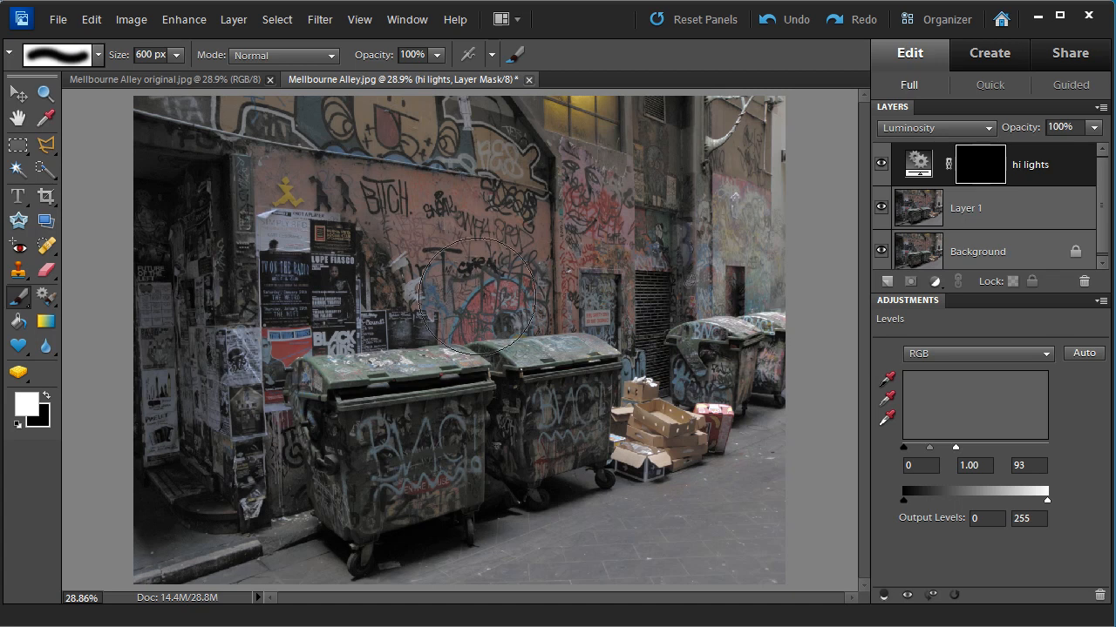
key(bracketleft)
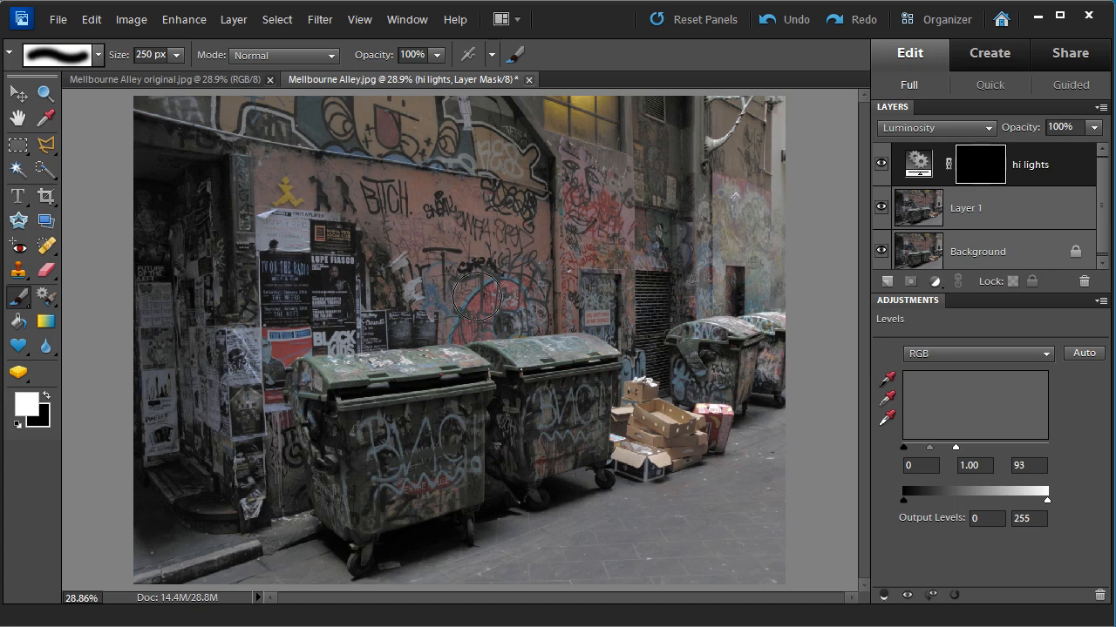
Step: Try a white brush stroke at 100% opacity across the graffiti wall on the mask, and undo it
mouse_move(374, 205)
mouse_down()
mouse_move(400, 222)
mouse_move(438, 312)
mouse_move(593, 221)
mouse_up()
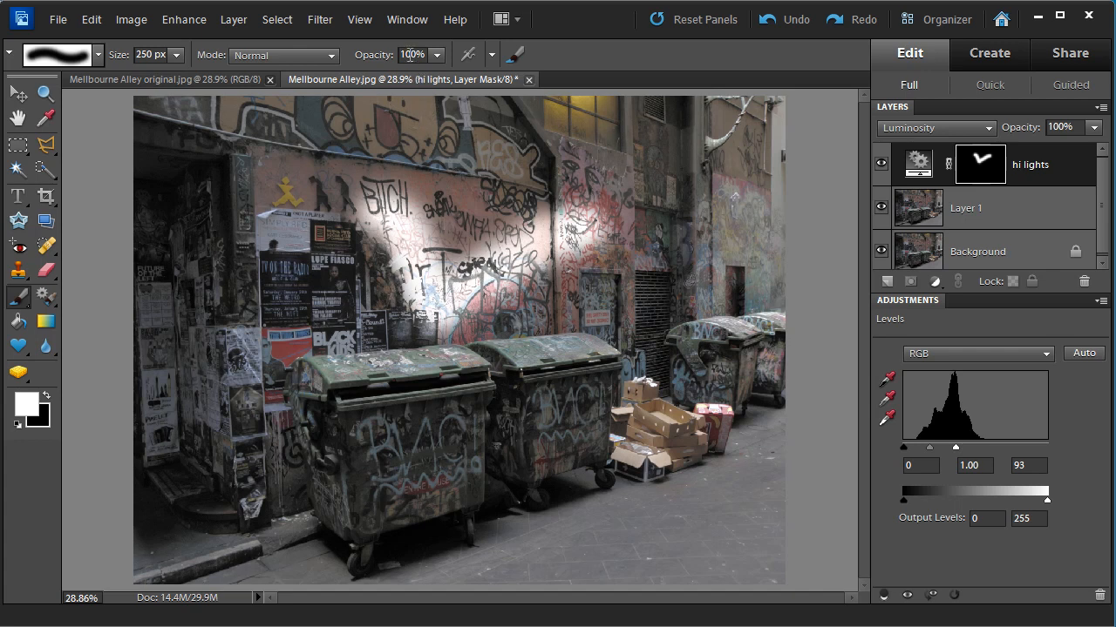
click(92, 19)
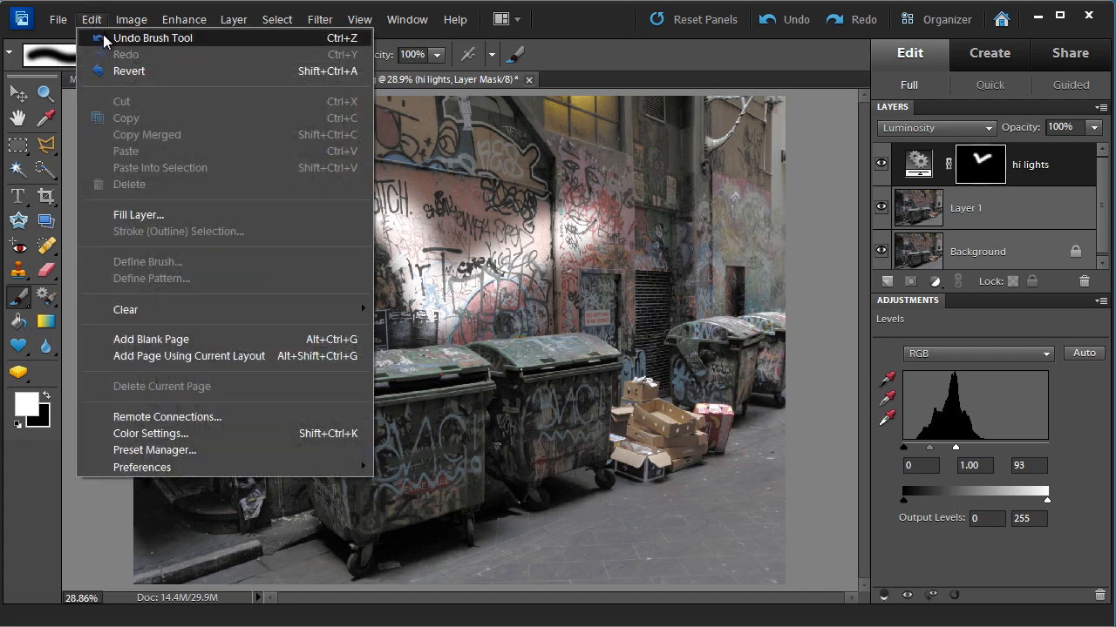
click(106, 37)
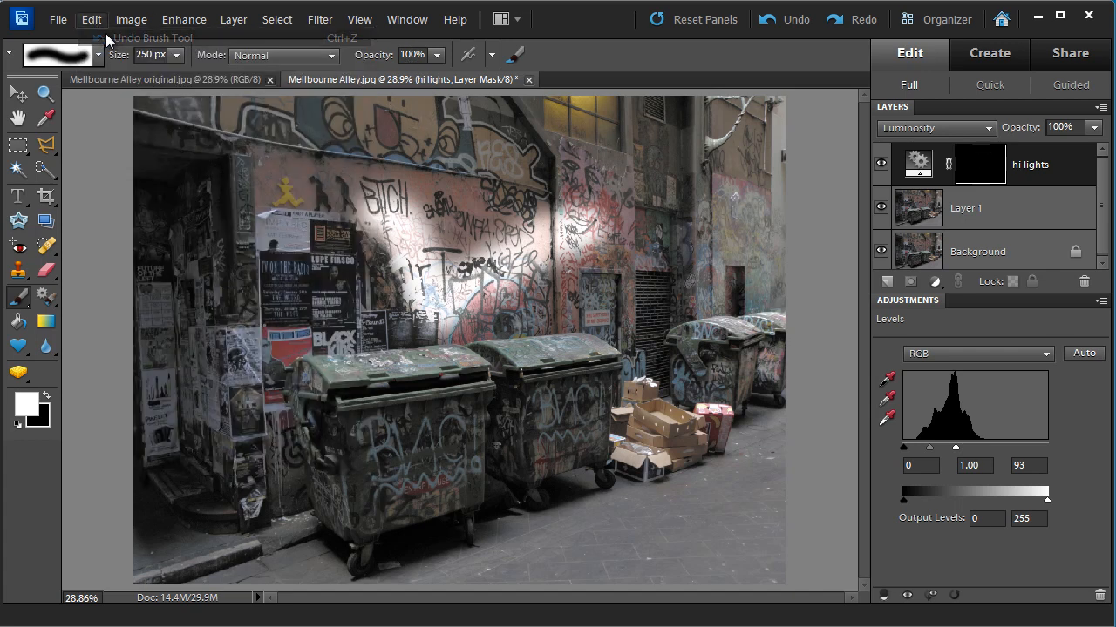
Step: Reduce the brush opacity to 5% and paint highlights onto the front bin's lid
click(437, 56)
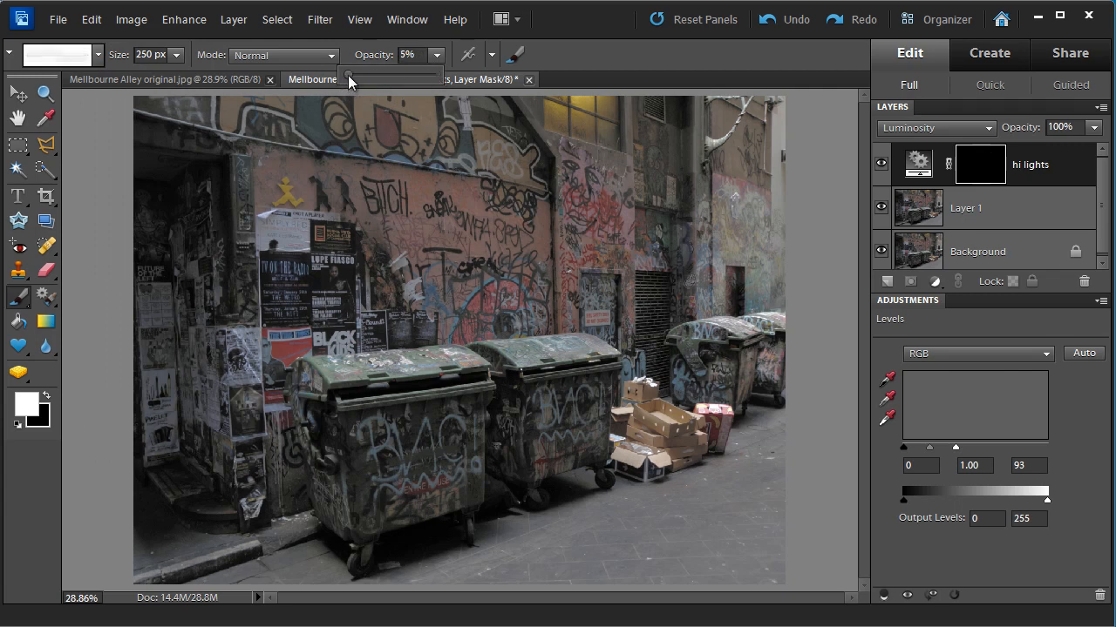
click(672, 46)
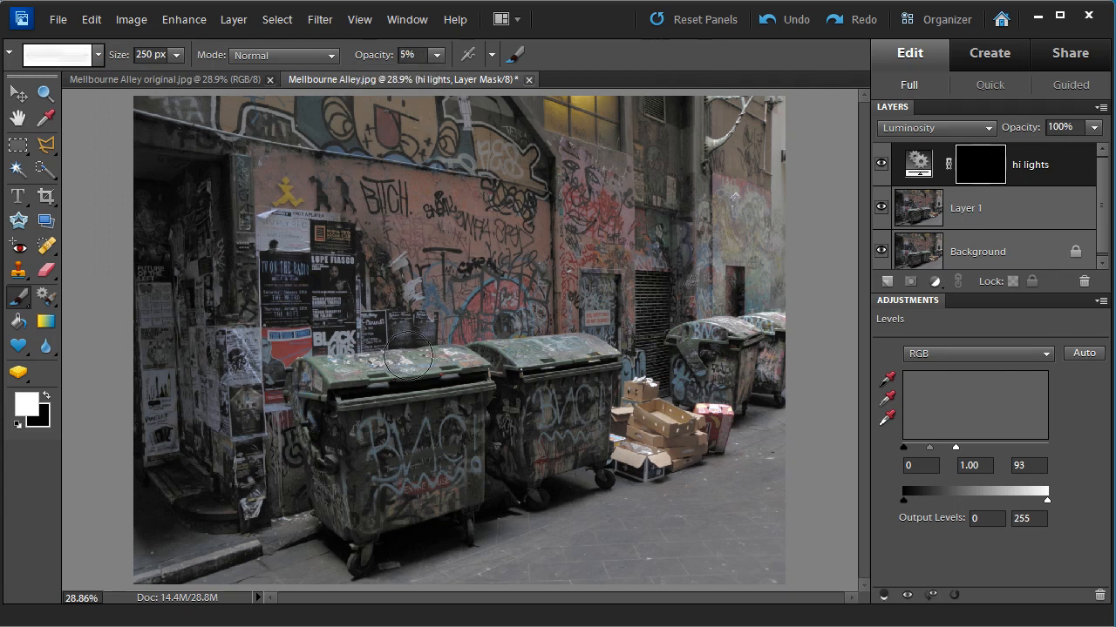
mouse_move(420, 357)
mouse_down()
mouse_move(344, 372)
mouse_move(444, 365)
mouse_move(335, 370)
mouse_move(457, 366)
mouse_move(364, 370)
mouse_move(457, 366)
mouse_move(447, 366)
mouse_up()
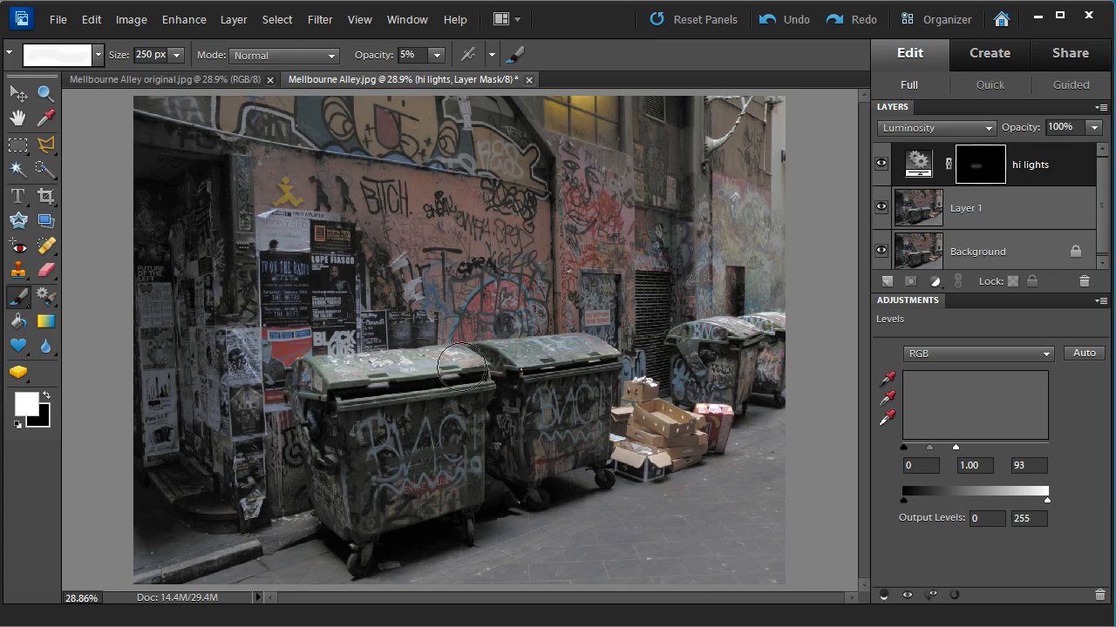
Step: Paint back part of the front bin lid's highlight with black, and brighten the lid again with white
click(47, 398)
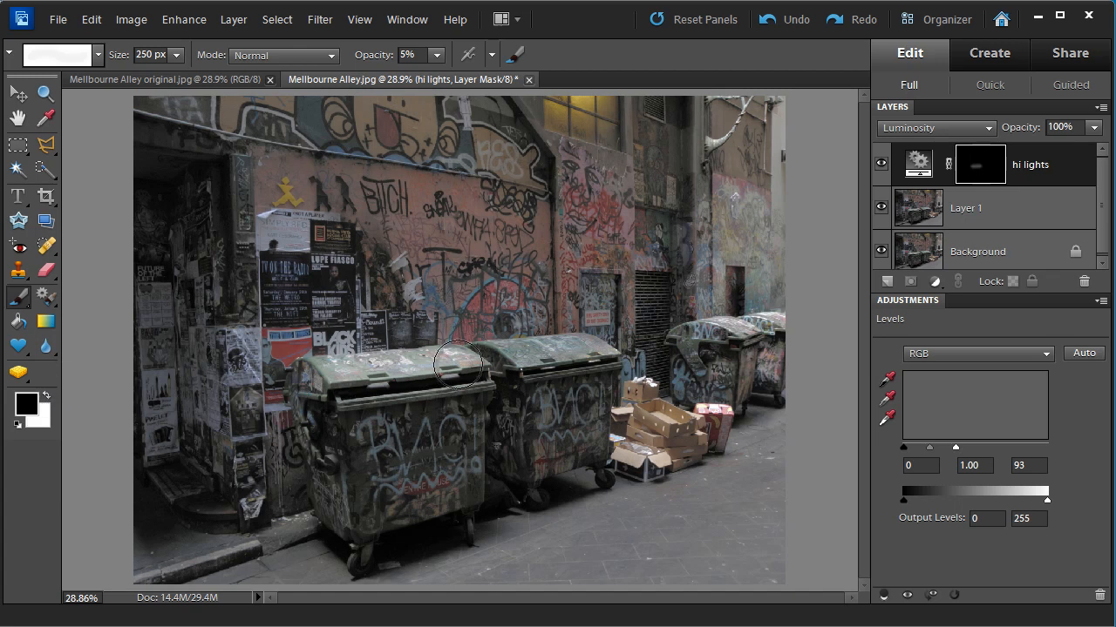
mouse_move(458, 364)
mouse_down()
mouse_move(333, 369)
mouse_move(458, 364)
mouse_move(349, 371)
mouse_move(459, 364)
mouse_up()
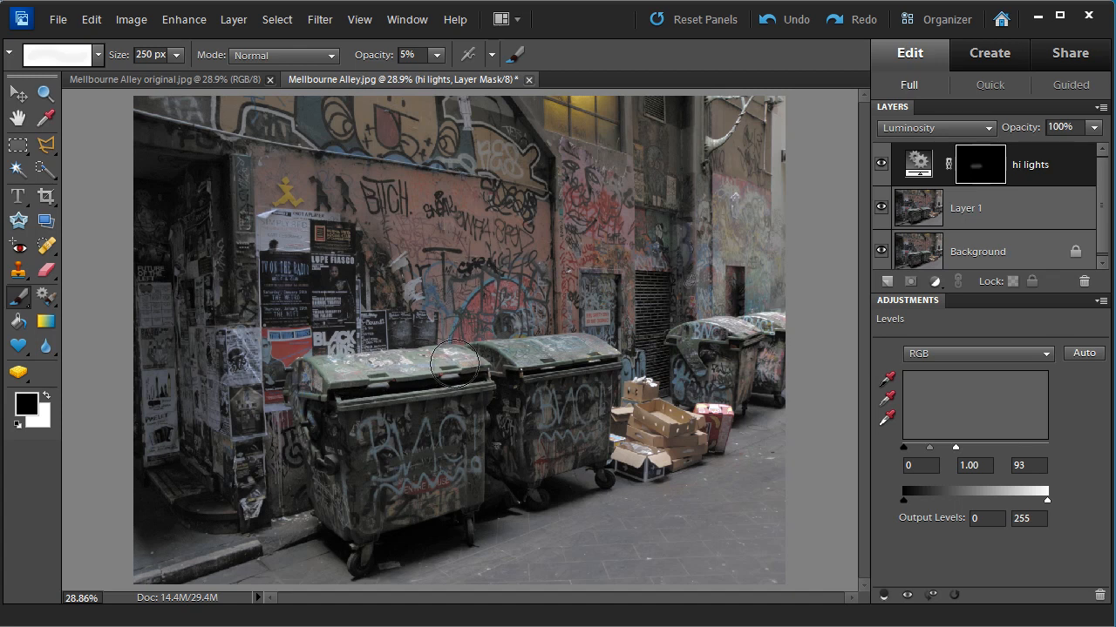
click(47, 394)
mouse_move(339, 367)
mouse_down()
mouse_move(461, 368)
mouse_move(335, 373)
mouse_move(365, 374)
mouse_up()
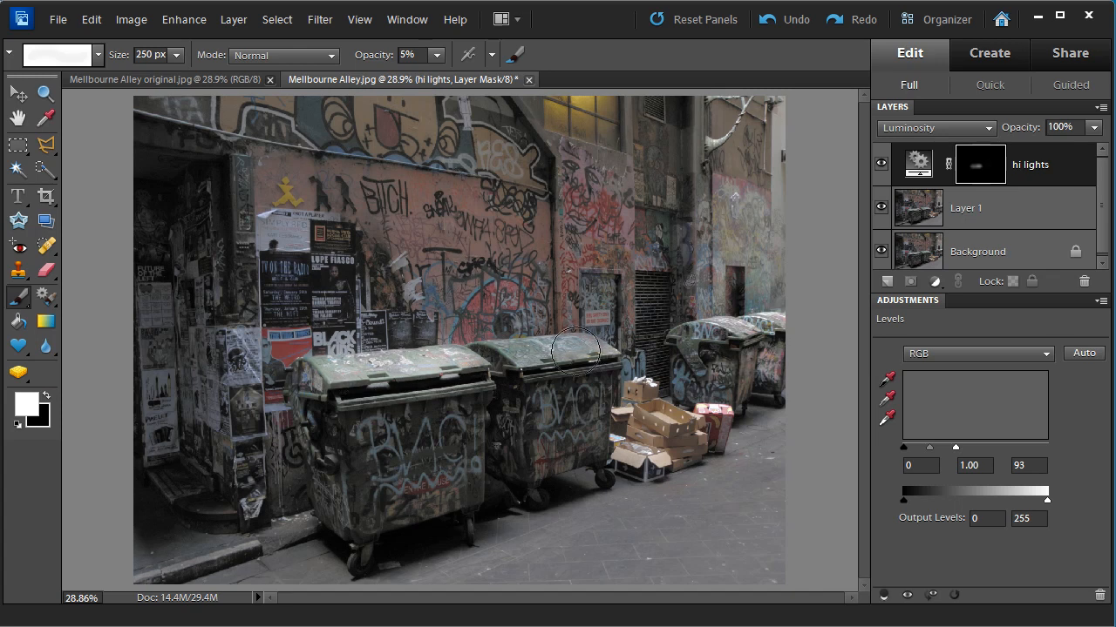
Step: Brighten the second bin's lid, and use a smaller brush for the lids of the far bins
mouse_move(576, 348)
mouse_down()
mouse_move(518, 354)
mouse_move(583, 347)
mouse_move(509, 350)
mouse_move(541, 354)
mouse_up()
key(bracketleft)
key(bracketleft)
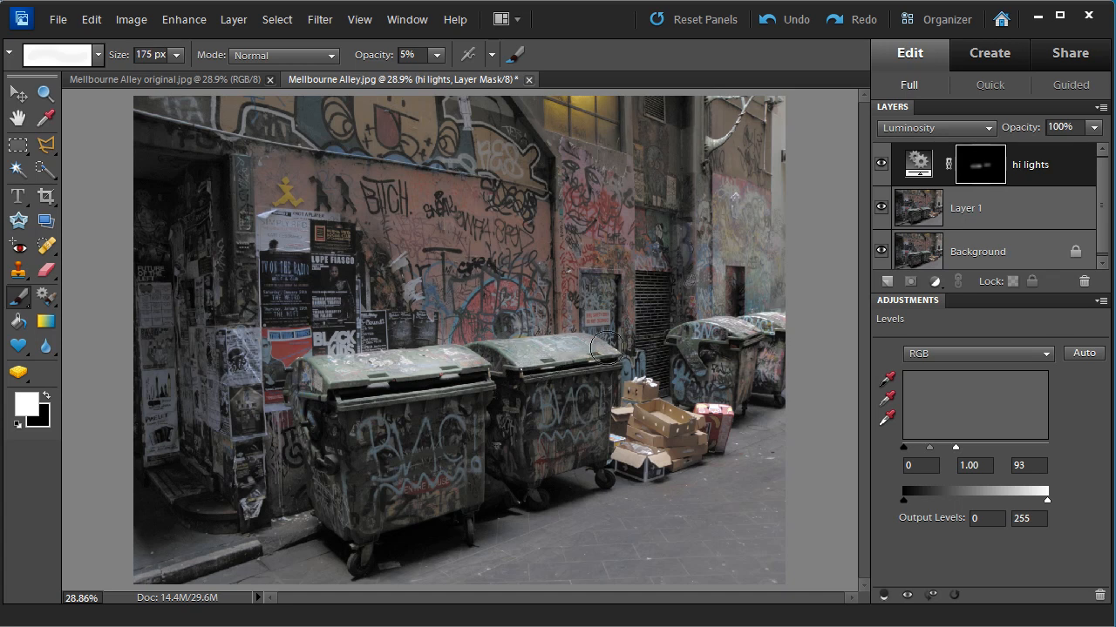
key(bracketleft)
mouse_move(741, 336)
mouse_down()
mouse_move(731, 326)
mouse_move(749, 328)
mouse_up()
drag(748, 329, 778, 323)
Step: Enlarge the brush and paint highlights over the pile of cardboard boxes
key(bracketright)
key(bracketright)
key(bracketright)
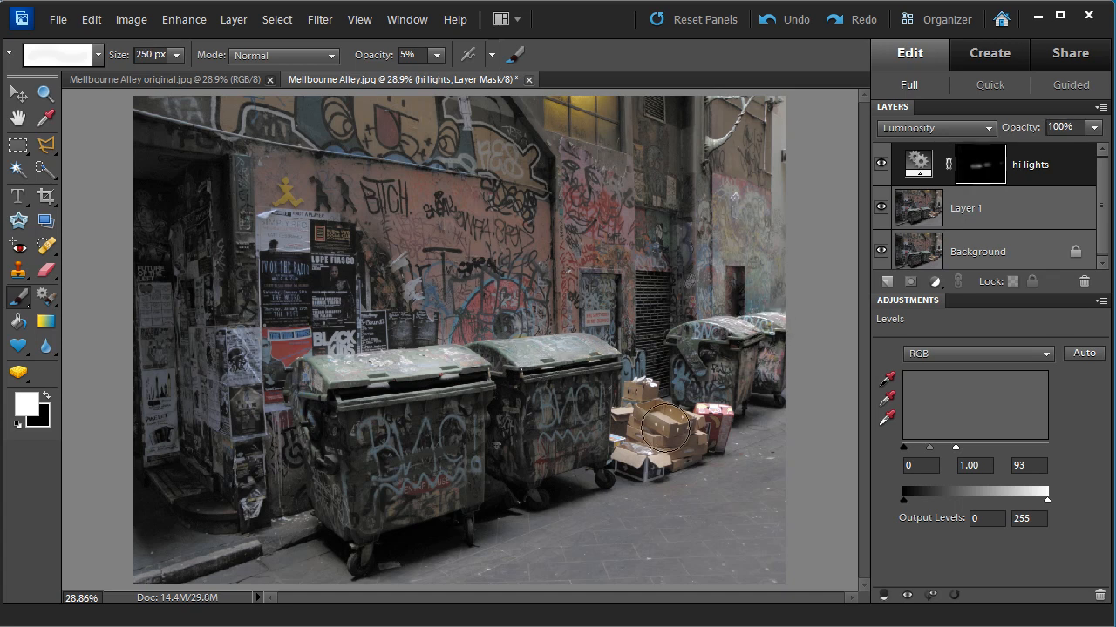
key(bracketright)
mouse_move(664, 424)
mouse_down()
mouse_move(656, 417)
mouse_move(648, 437)
mouse_move(688, 431)
mouse_move(650, 415)
mouse_move(648, 434)
mouse_move(636, 406)
mouse_up()
Step: Resize the brush to 400 px and brighten the graffitied fronts of the two nearest bins
key(bracketleft)
key(bracketleft)
key(bracketleft)
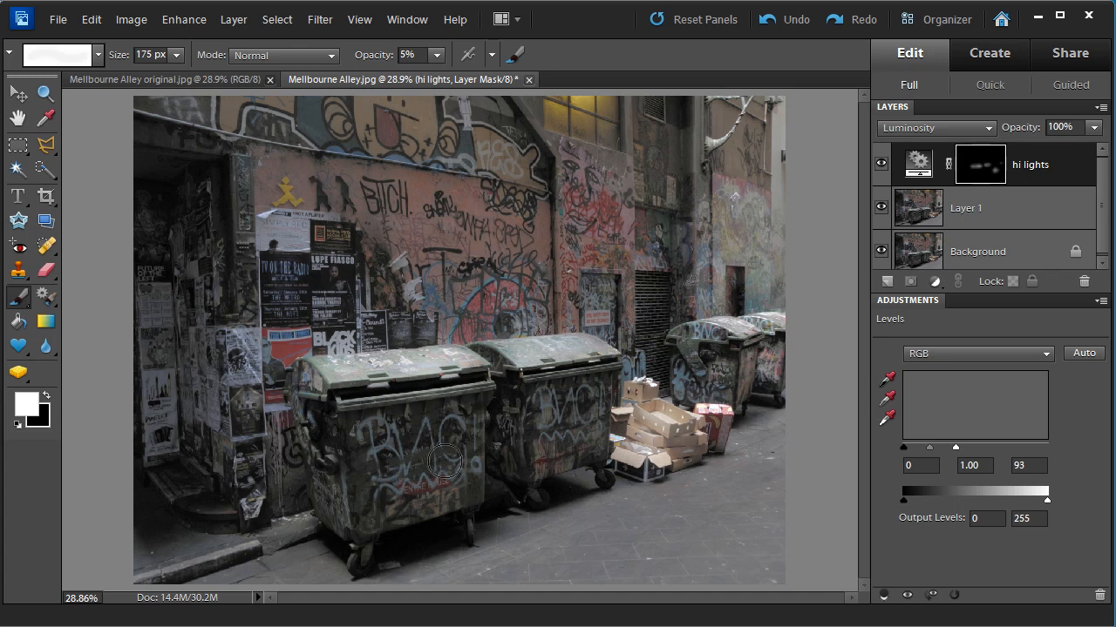
key(bracketright)
key(bracketright)
key(bracketright)
key(bracketright)
key(bracketright)
mouse_move(376, 444)
mouse_down()
mouse_move(357, 480)
mouse_move(423, 467)
mouse_move(341, 452)
mouse_move(345, 479)
mouse_move(548, 457)
mouse_move(579, 432)
mouse_move(530, 426)
mouse_move(575, 419)
mouse_move(514, 440)
mouse_up()
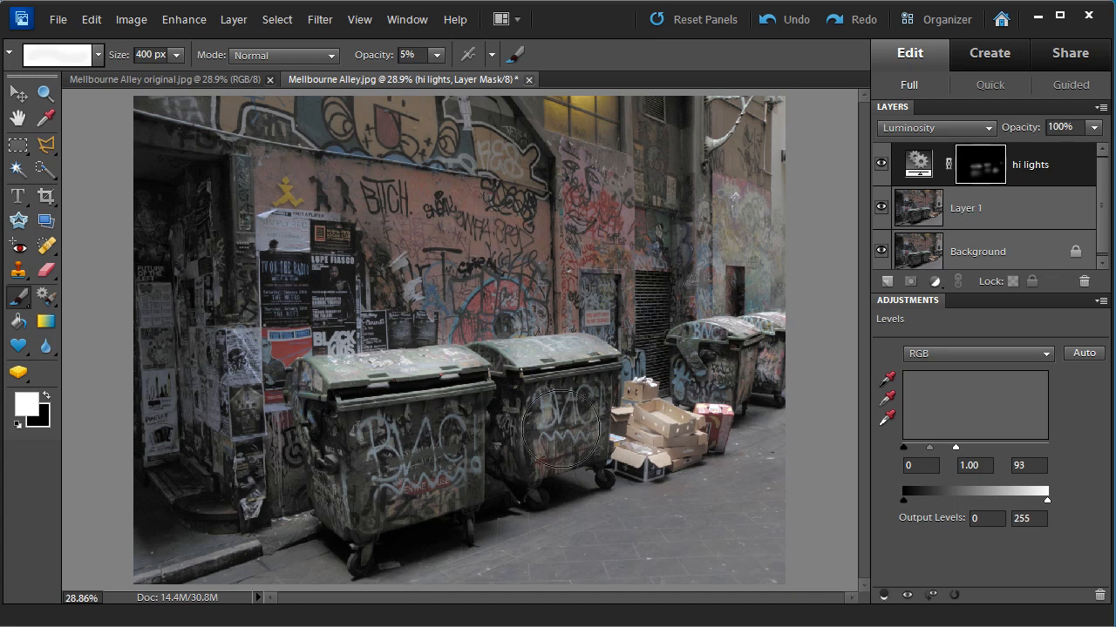
key(bracketleft)
key(bracketleft)
key(bracketleft)
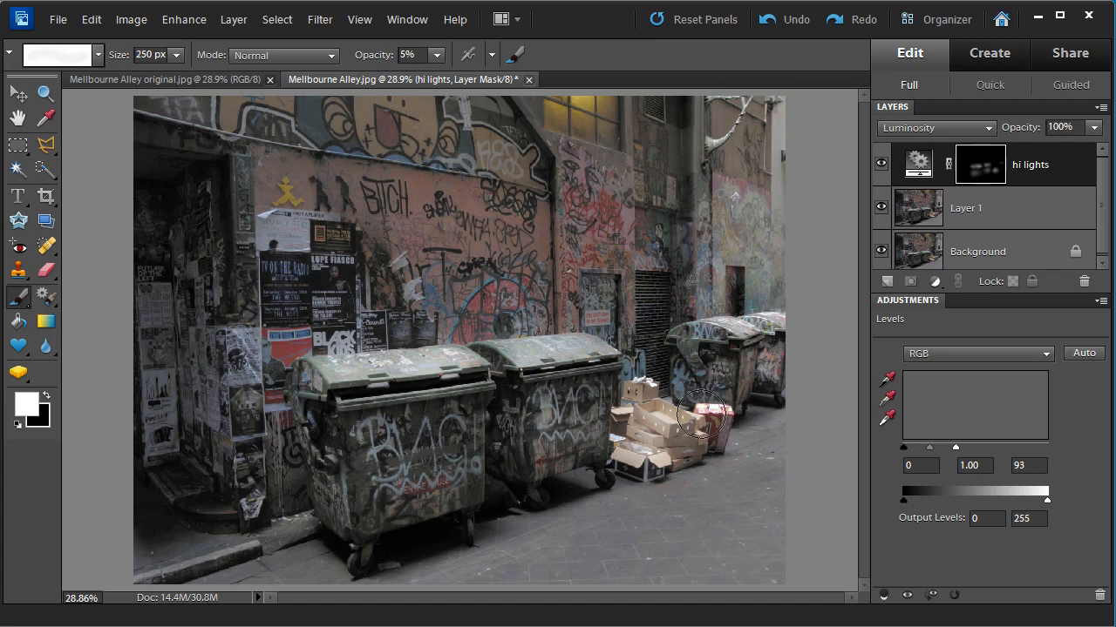
key(bracketleft)
key(bracketleft)
key(bracketright)
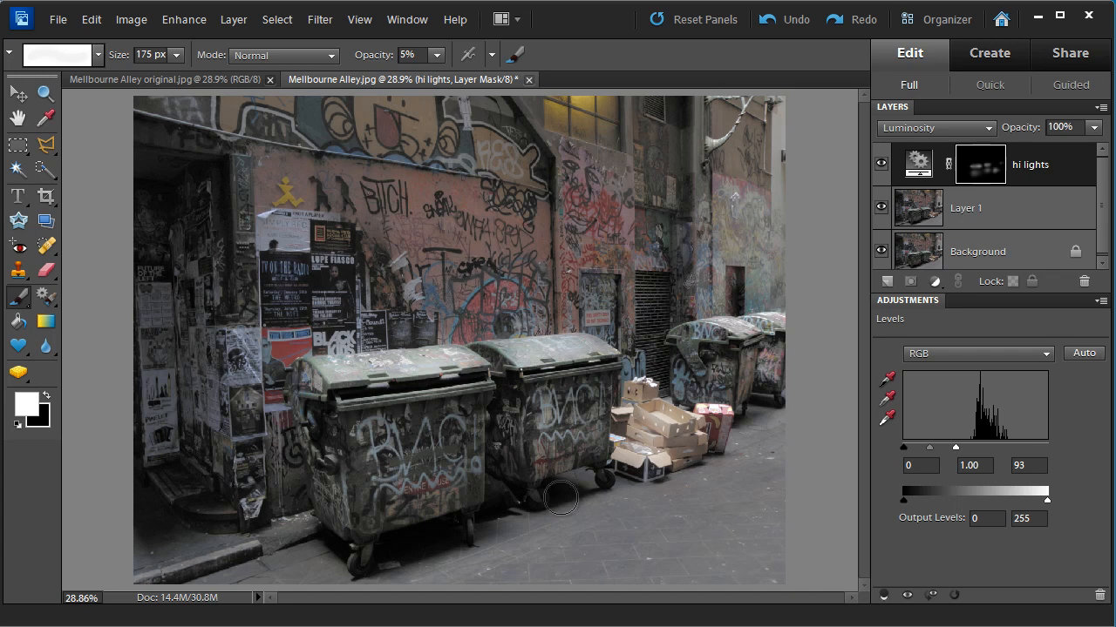
Step: Brighten the dark doorway, its posters and its steps with repeated white strokes, using 400 px and 500 px brush sizes
key(bracketright)
key(bracketright)
key(bracketright)
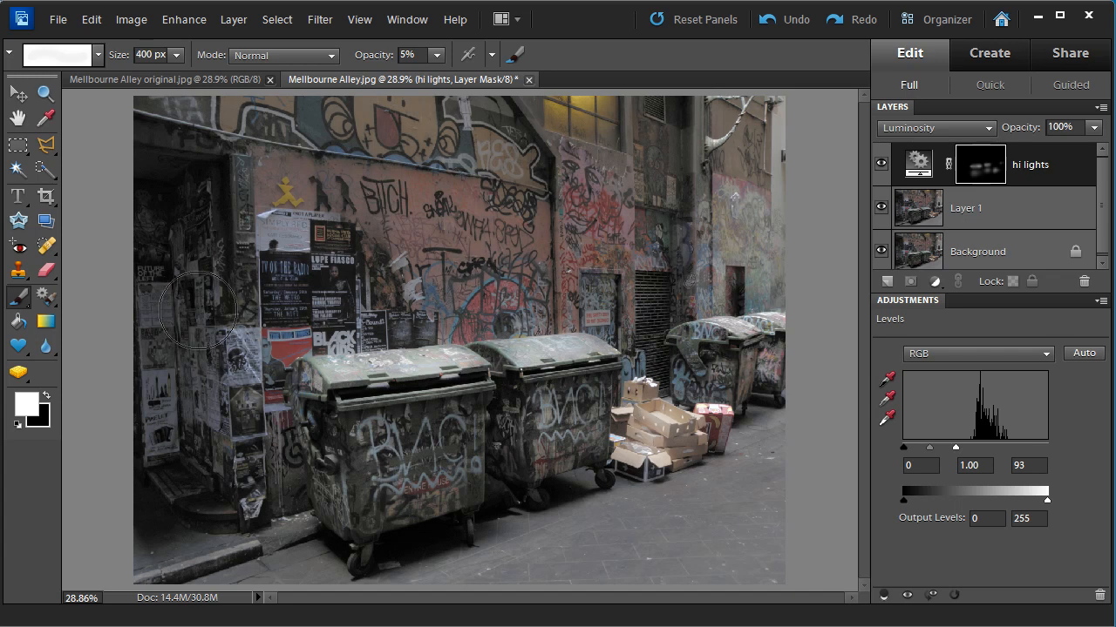
mouse_move(194, 367)
mouse_down()
mouse_move(188, 514)
mouse_move(191, 485)
mouse_up()
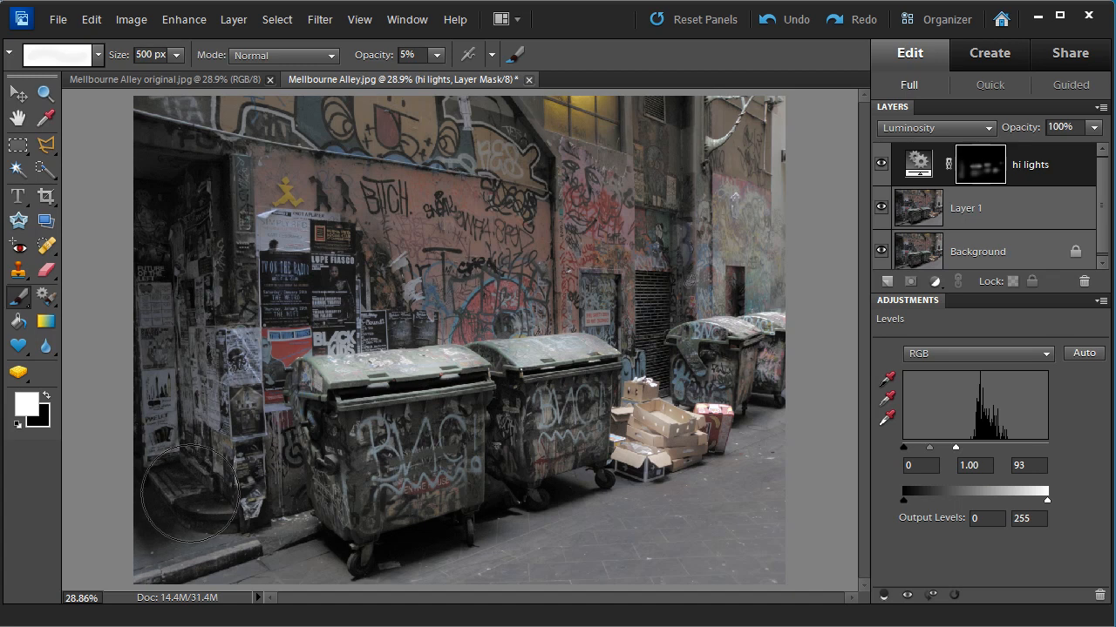
key(bracketright)
mouse_move(192, 348)
mouse_down()
mouse_move(195, 304)
mouse_move(187, 505)
mouse_up()
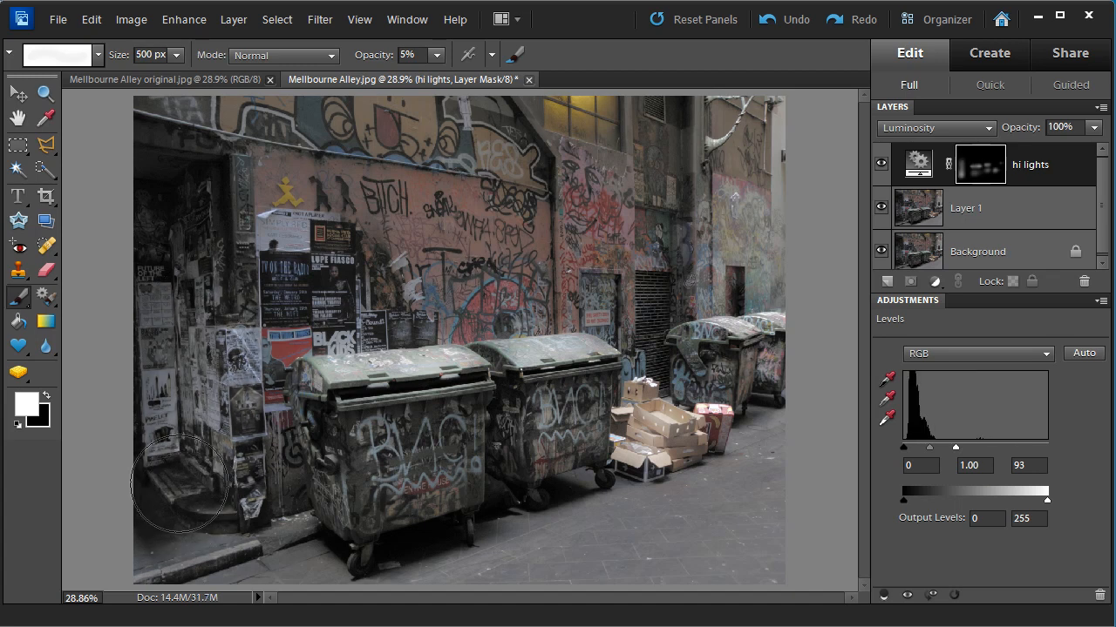
mouse_move(168, 449)
mouse_down()
mouse_move(167, 469)
mouse_move(190, 398)
mouse_move(187, 252)
mouse_move(218, 486)
mouse_move(178, 506)
mouse_move(182, 519)
mouse_move(150, 475)
mouse_move(172, 440)
mouse_move(195, 211)
mouse_move(176, 418)
mouse_move(191, 498)
mouse_up()
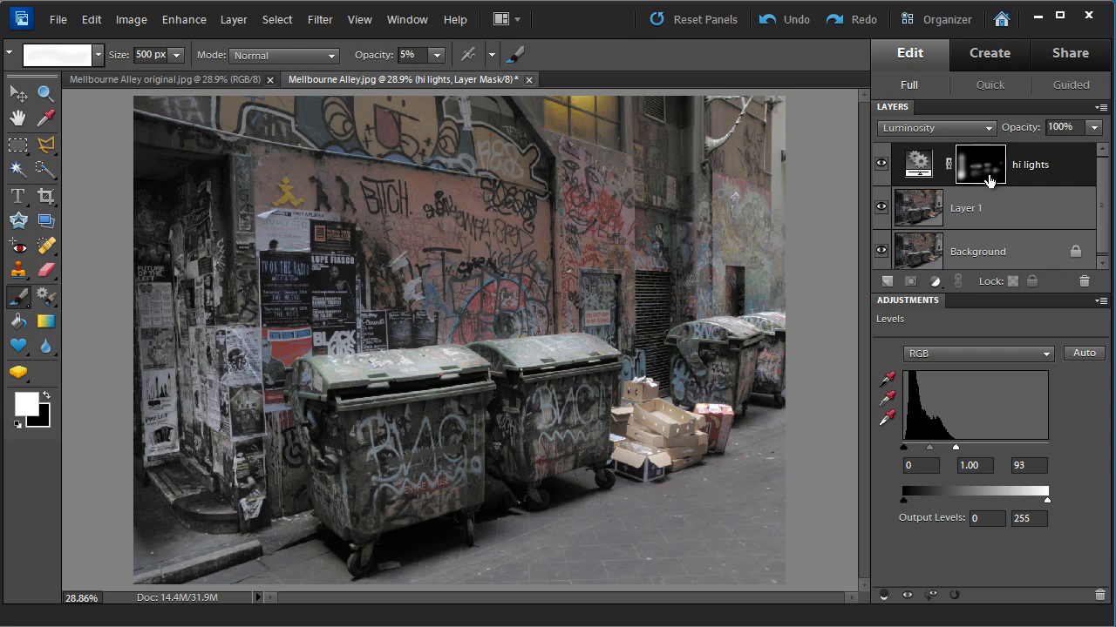
click(187, 483)
mouse_move(186, 484)
mouse_down()
mouse_move(185, 495)
mouse_move(178, 183)
mouse_move(184, 212)
mouse_up()
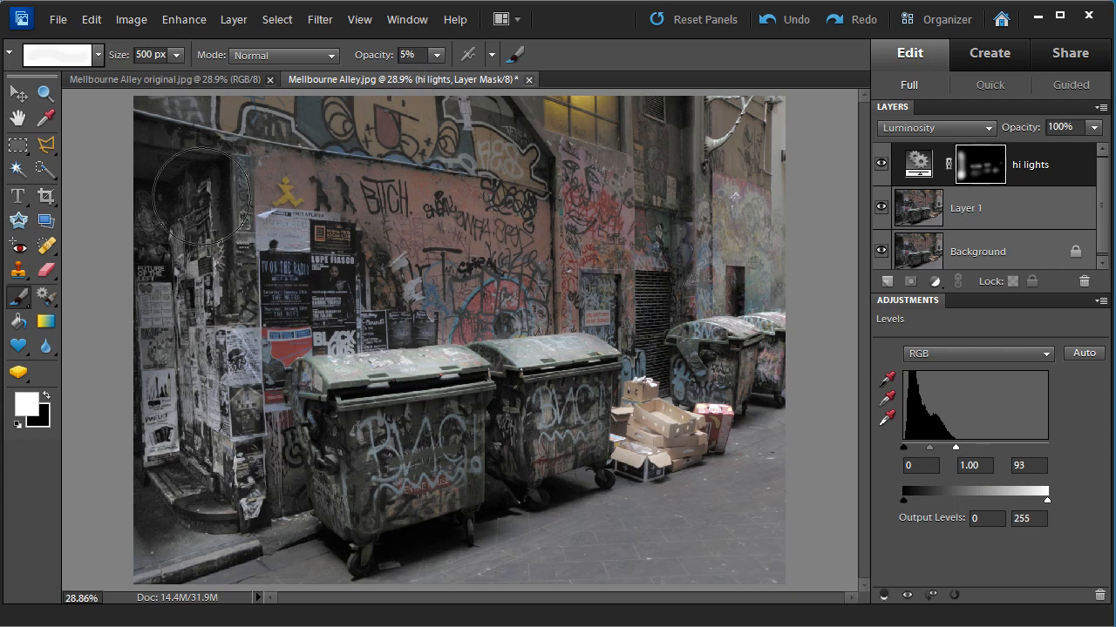
mouse_move(195, 194)
mouse_down()
mouse_move(184, 200)
mouse_move(184, 540)
mouse_move(153, 488)
mouse_move(187, 514)
mouse_move(161, 488)
mouse_move(174, 497)
mouse_up()
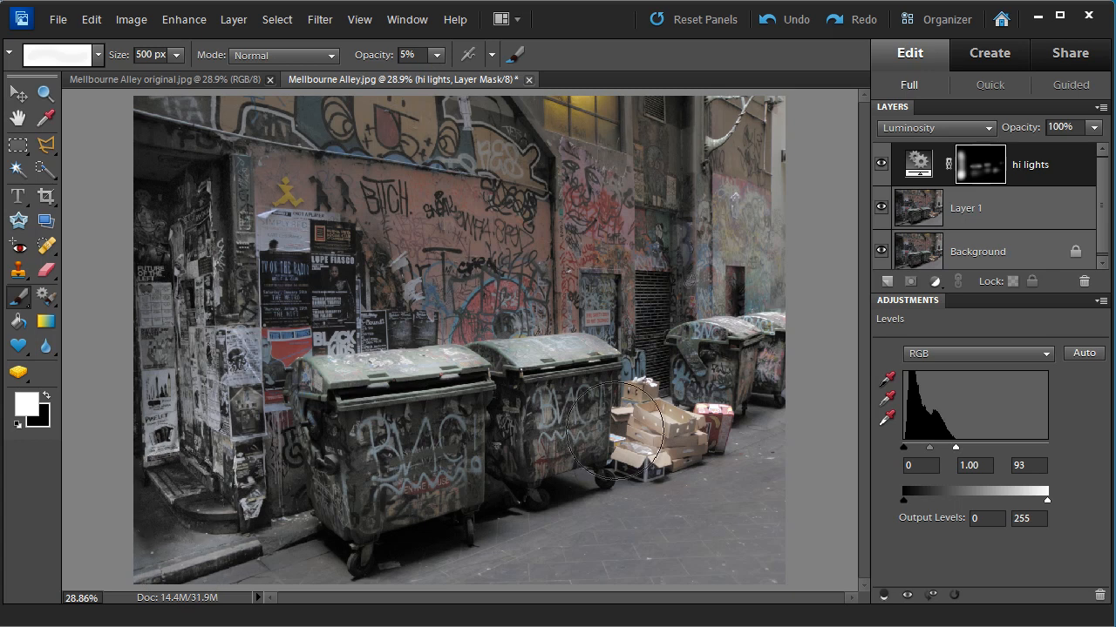
Step: Reduce the brush to 400 px and brighten the wall around the yellow running figure
mouse_move(615, 427)
mouse_down()
mouse_move(636, 427)
mouse_move(569, 261)
mouse_up()
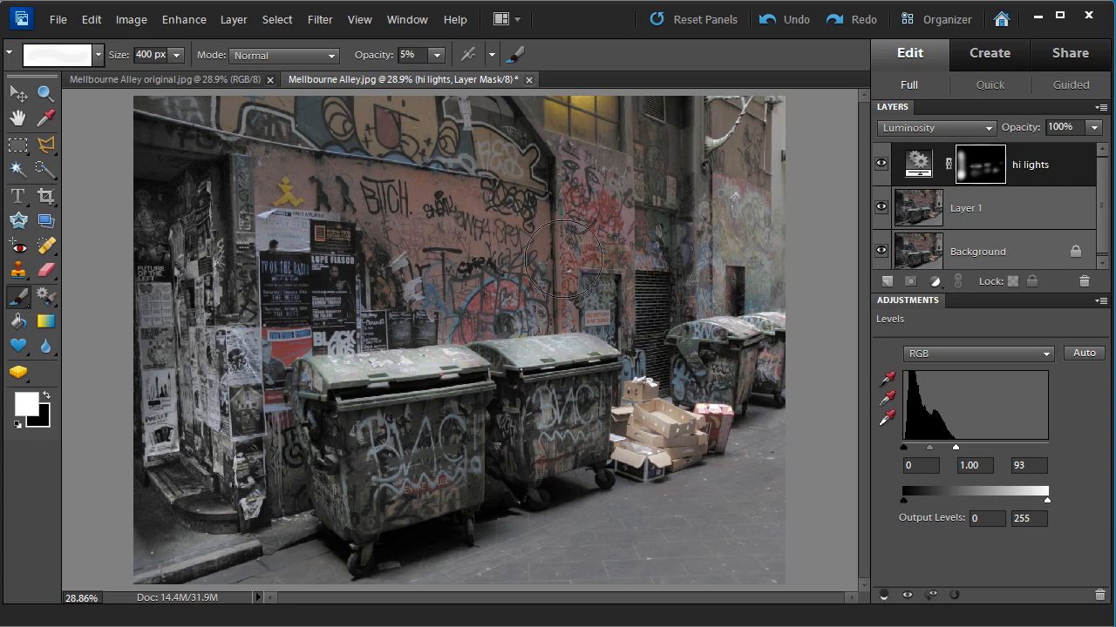
key(bracketleft)
key(bracketleft)
key(bracketright)
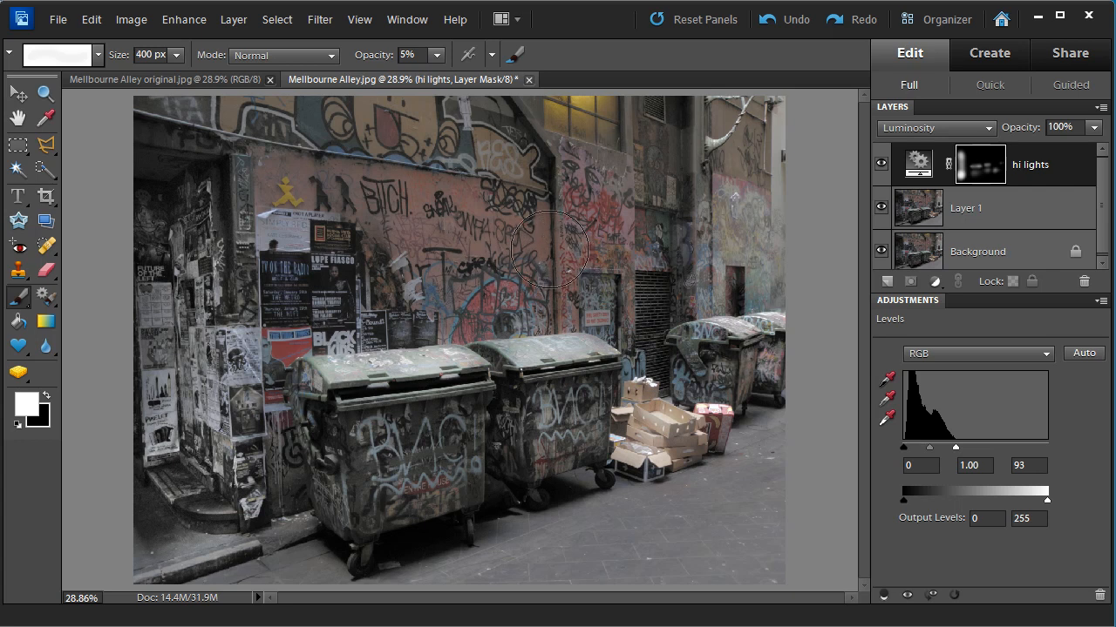
click(289, 189)
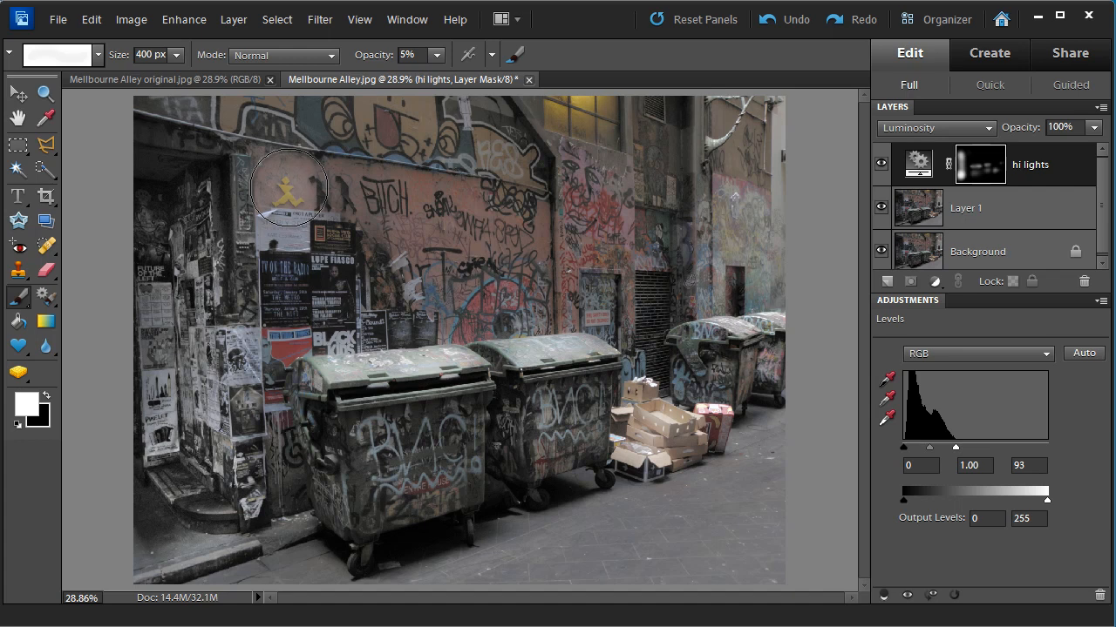
Step: Enlarge the brush to 600 px and brighten the graffitied pink wall above the two nearest bins
key(bracketright)
key(bracketright)
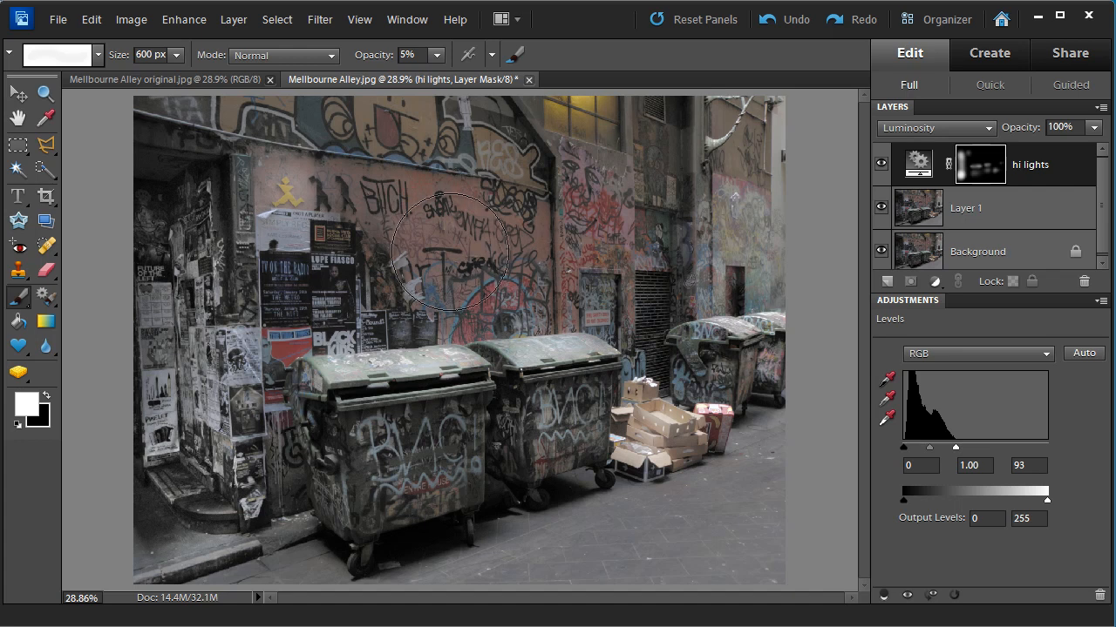
click(450, 250)
drag(450, 252, 469, 258)
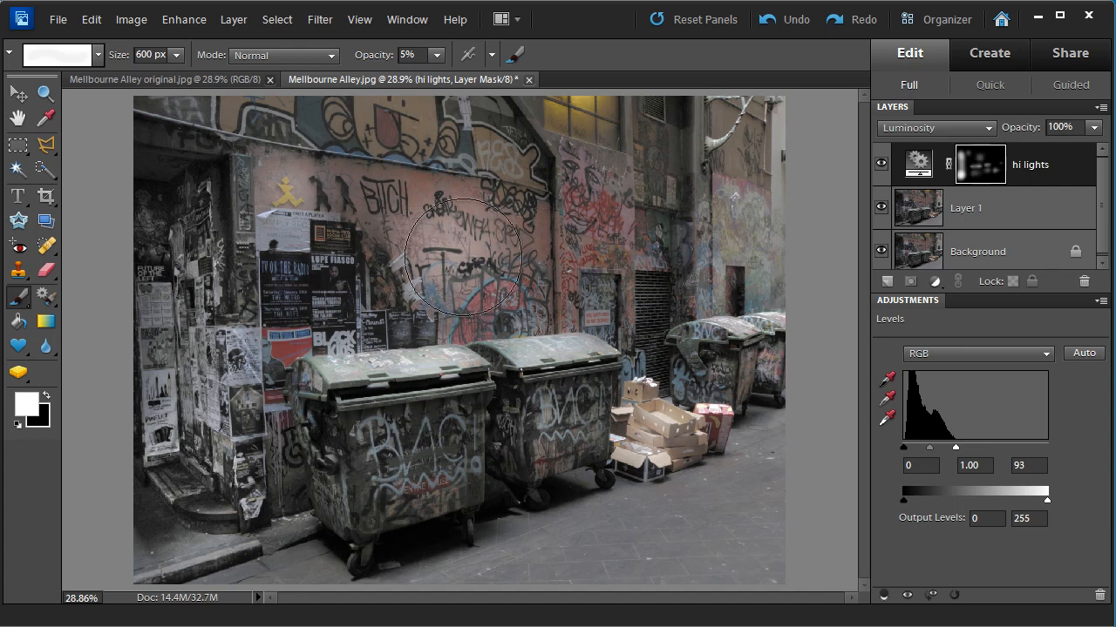
key(alt+BackSpace)
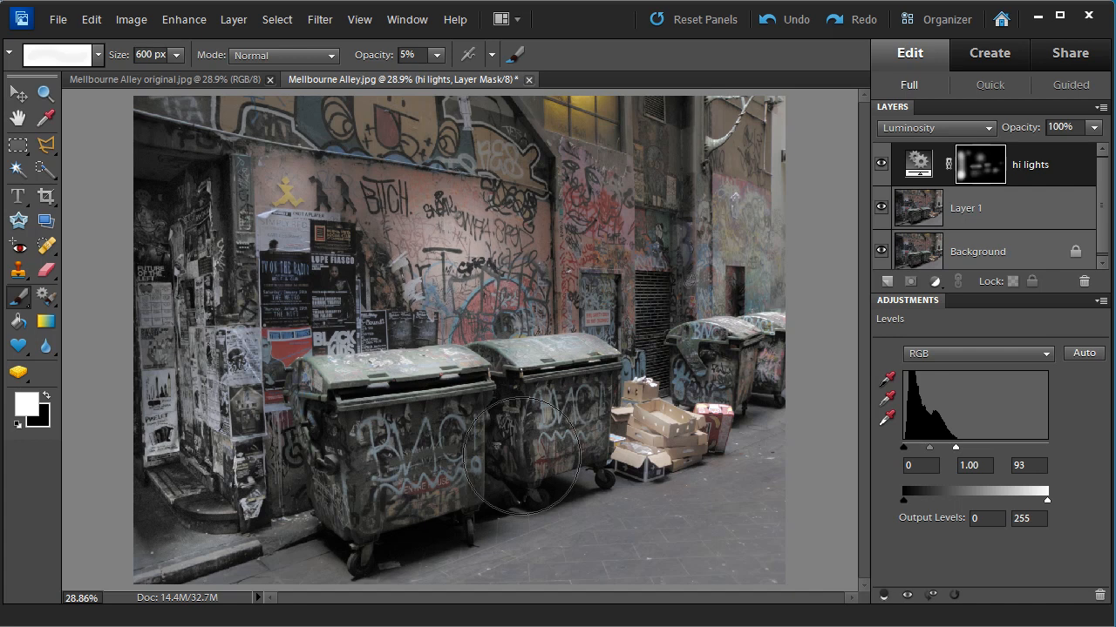
key(ctrl+z)
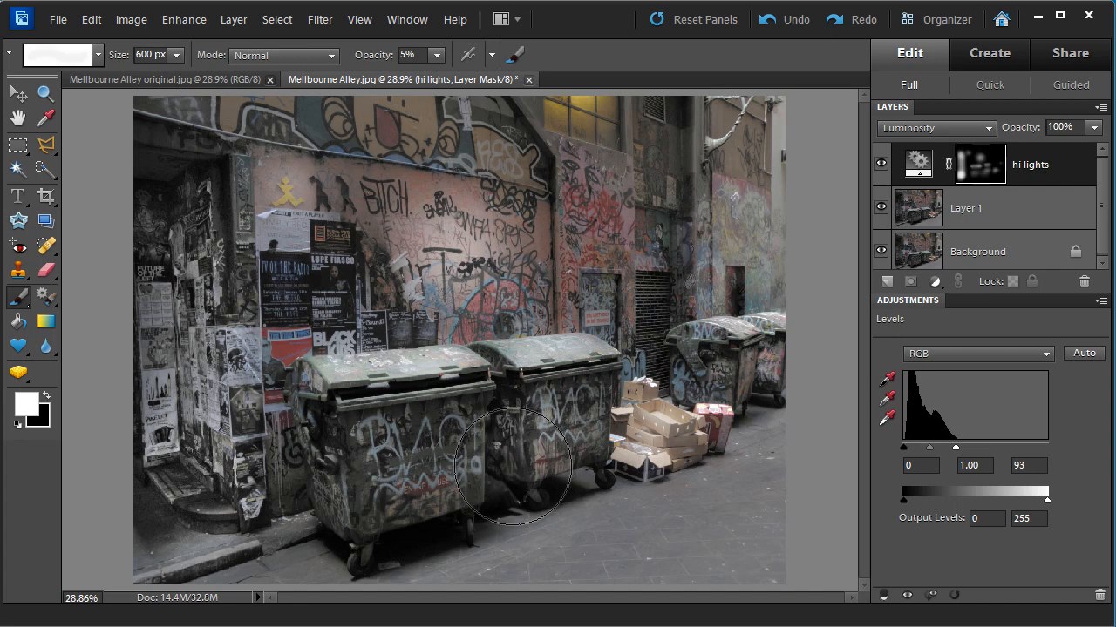
Step: Reduce the brush to 250 px and brighten the red-graffitied wall section and the dark wall area above the far bins
key(bracketleft)
key(bracketleft)
key(bracketleft)
key(bracketleft)
key(bracketleft)
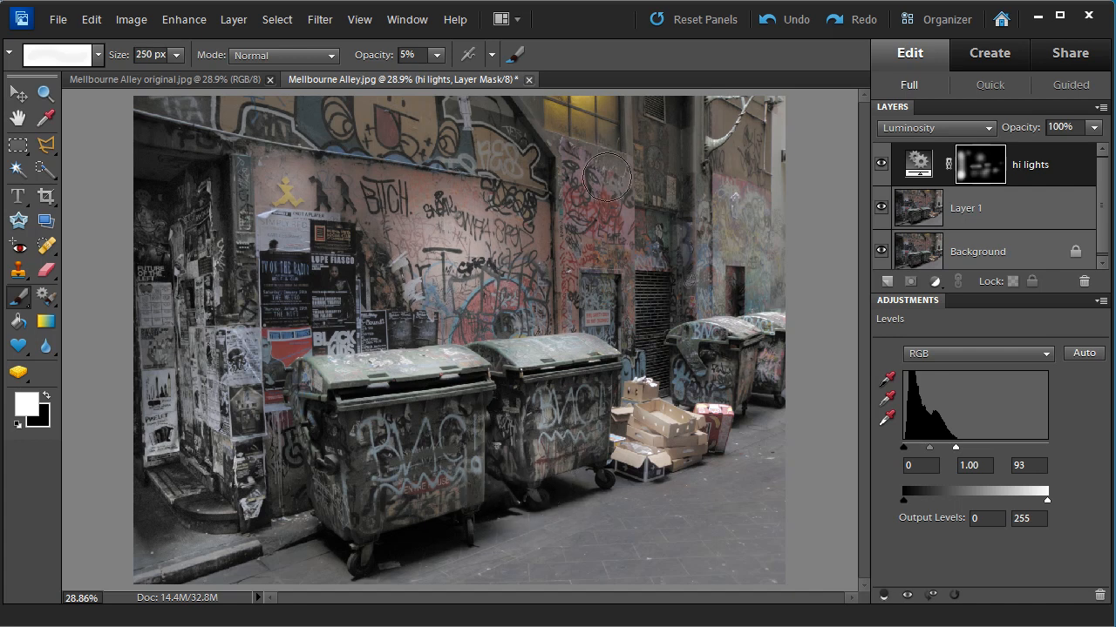
mouse_move(580, 159)
mouse_down()
mouse_move(625, 173)
mouse_move(630, 189)
mouse_move(560, 157)
mouse_move(630, 194)
mouse_move(581, 163)
mouse_move(594, 121)
mouse_move(555, 115)
mouse_move(610, 125)
mouse_move(586, 119)
mouse_move(603, 123)
mouse_move(598, 107)
mouse_move(571, 103)
mouse_move(575, 117)
mouse_move(625, 146)
mouse_move(630, 175)
mouse_move(579, 124)
mouse_move(571, 129)
mouse_move(605, 168)
mouse_up()
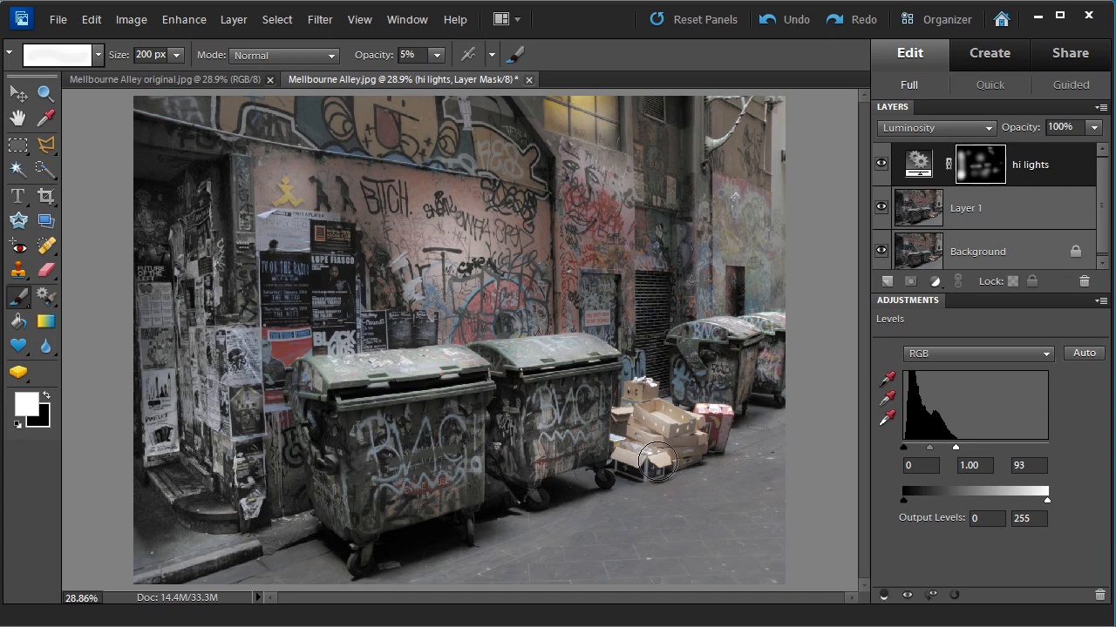
key(bracketright)
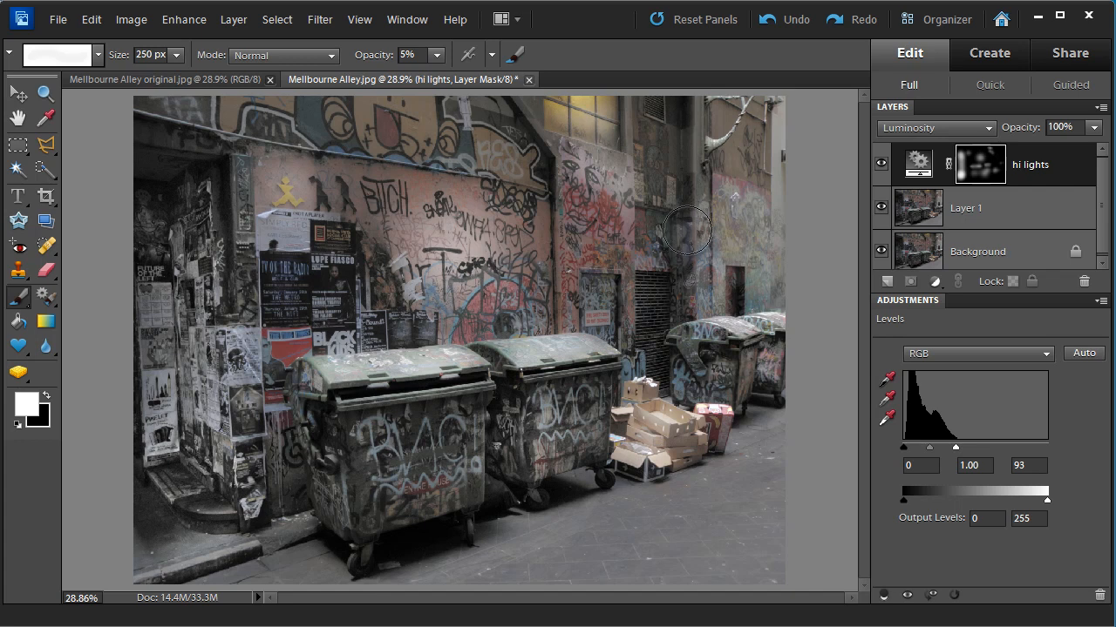
drag(688, 230, 687, 226)
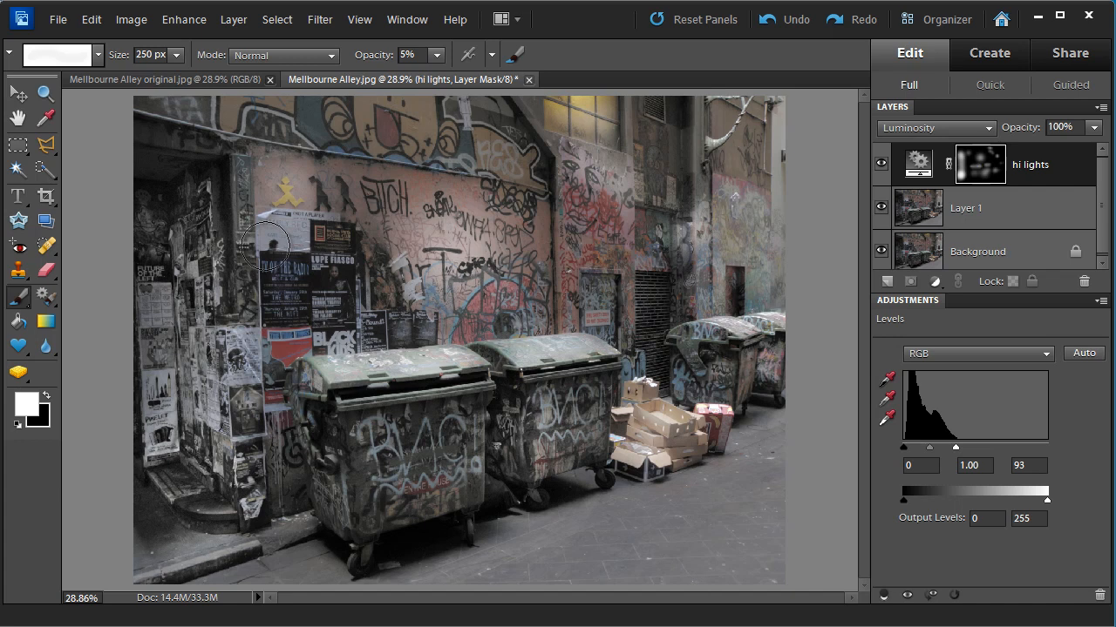
Step: Swap the foreground and background colours back and forth, and set the hi lights layer's midtone input level to 1.27
click(46, 399)
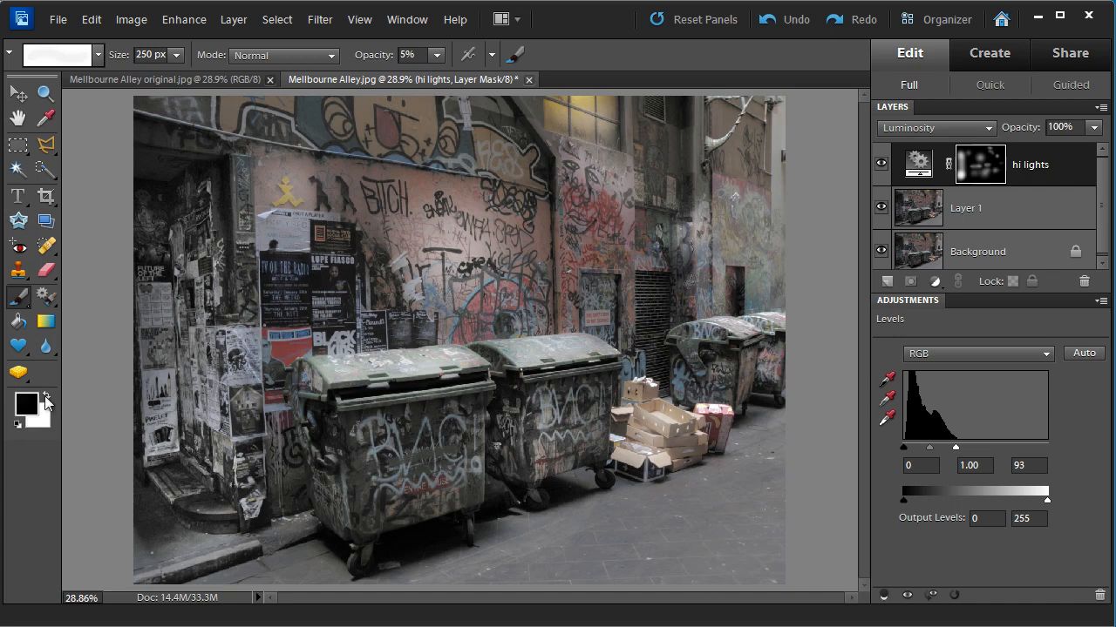
click(46, 398)
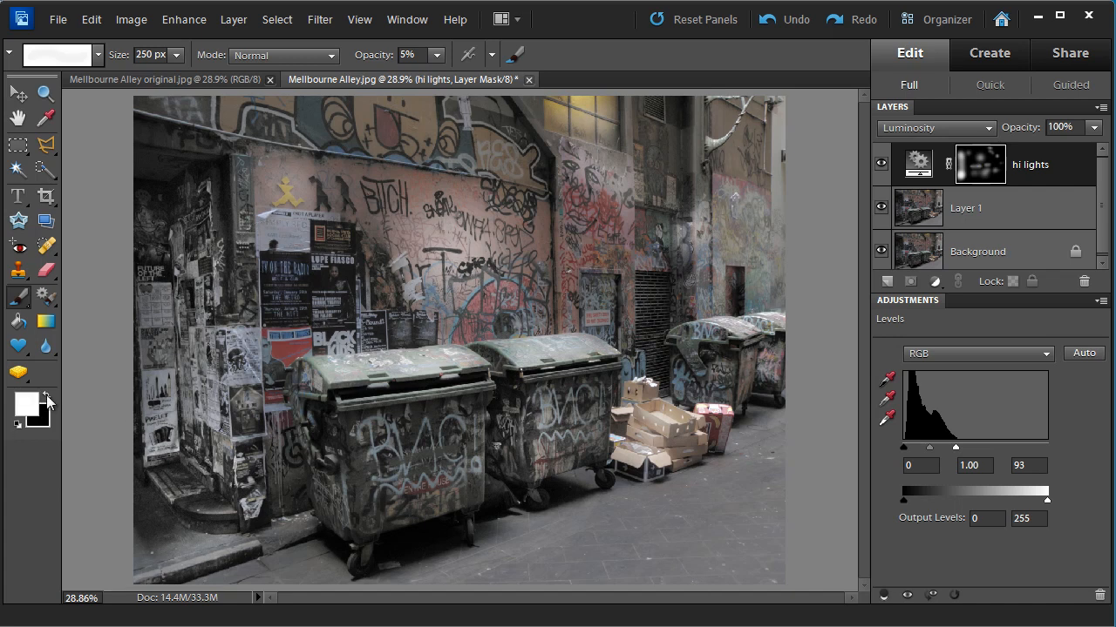
click(46, 399)
mouse_move(927, 451)
mouse_down()
mouse_move(939, 448)
mouse_move(926, 452)
mouse_up()
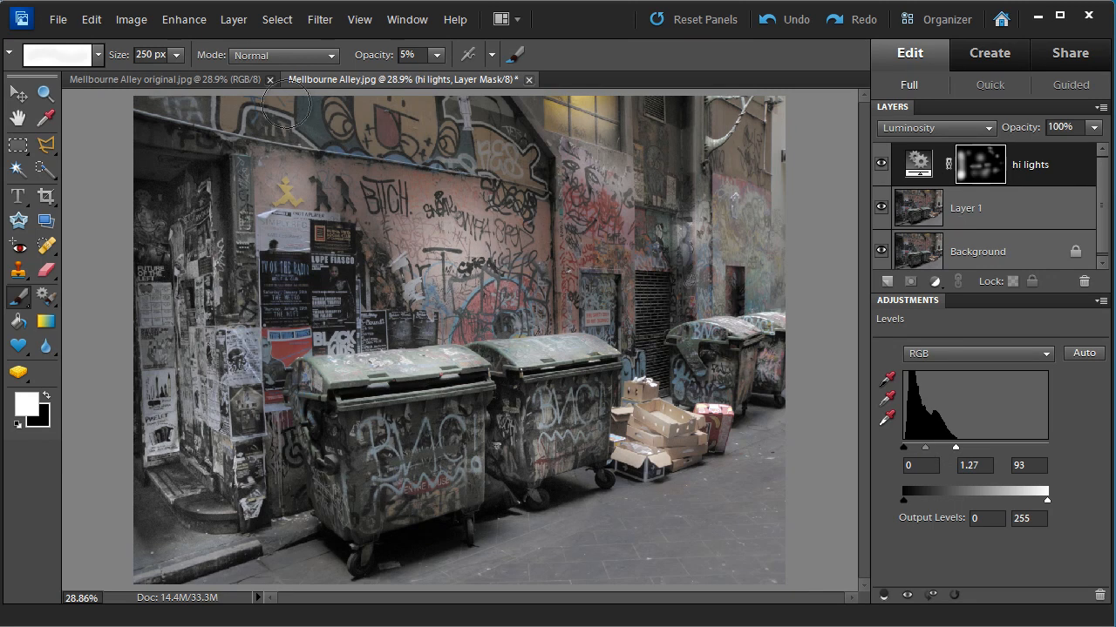
Step: Add a Hue/Saturation adjustment layer above the hi lights layer and set its Master saturation to +72
click(233, 20)
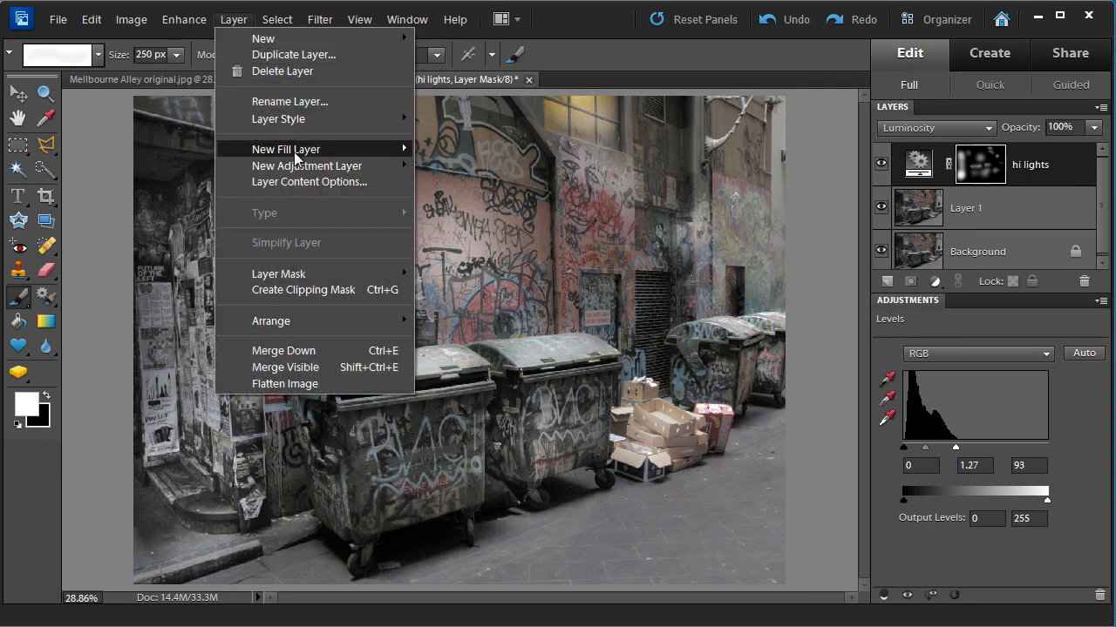
mouse_move(296, 164)
click(463, 211)
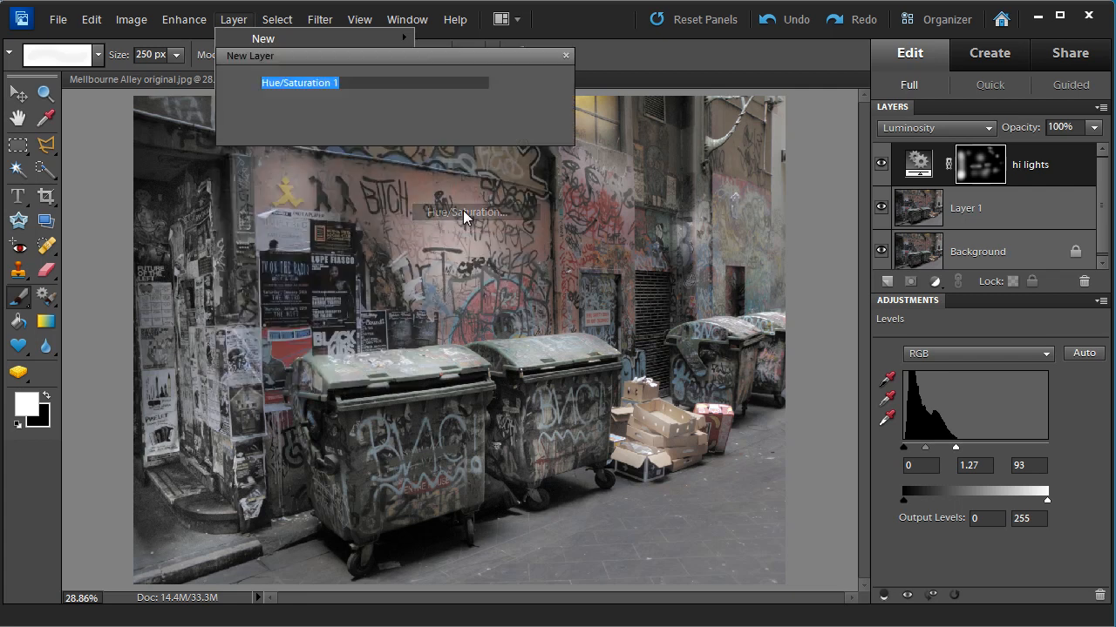
click(524, 81)
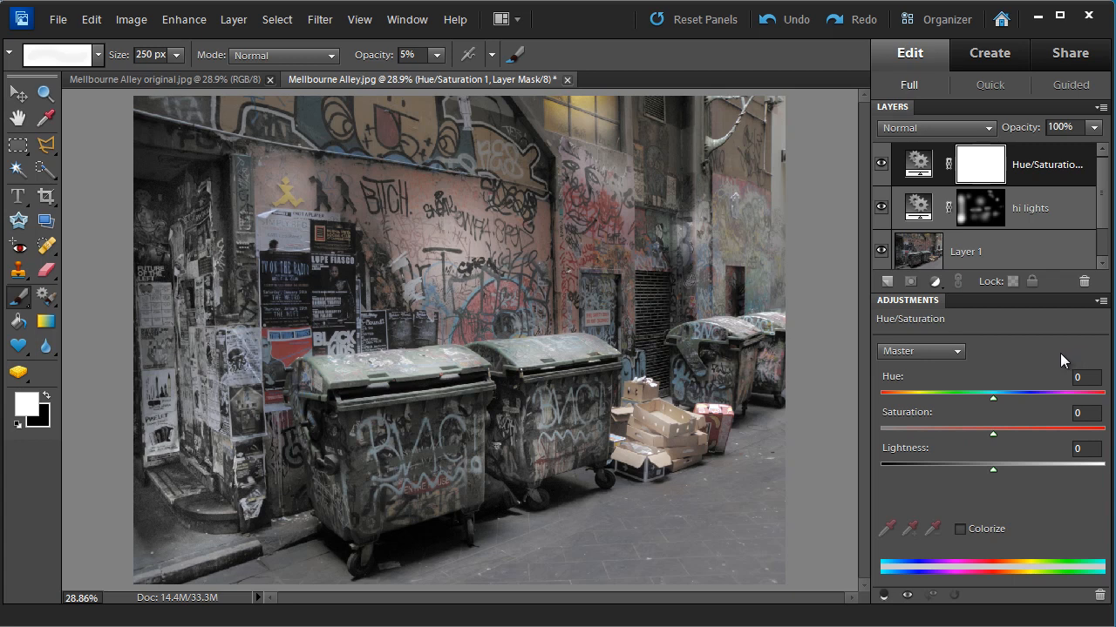
click(950, 353)
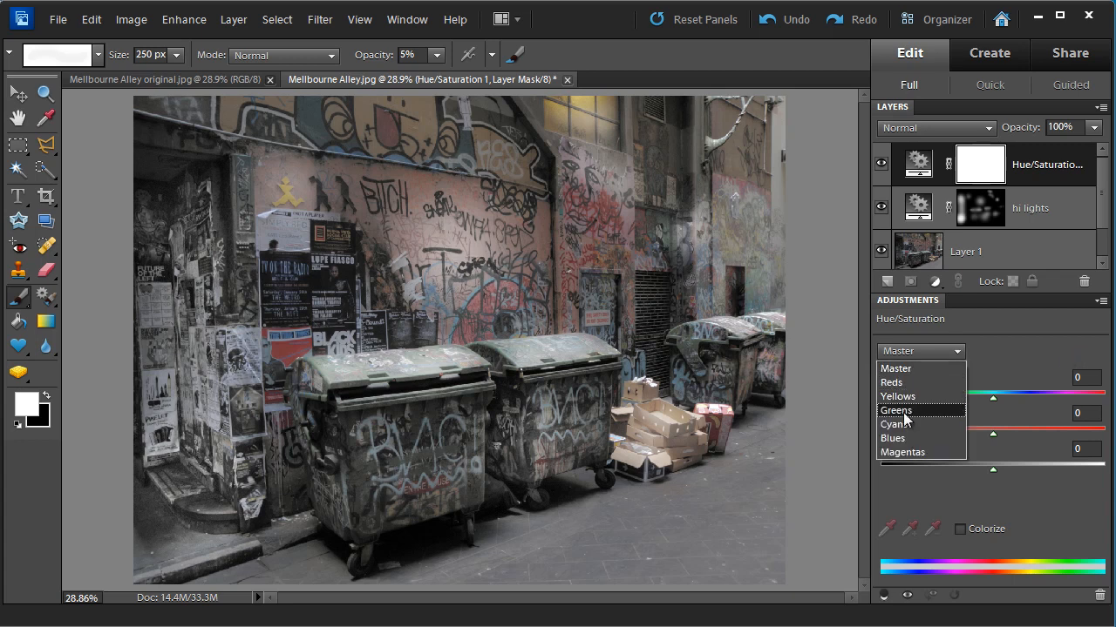
click(985, 348)
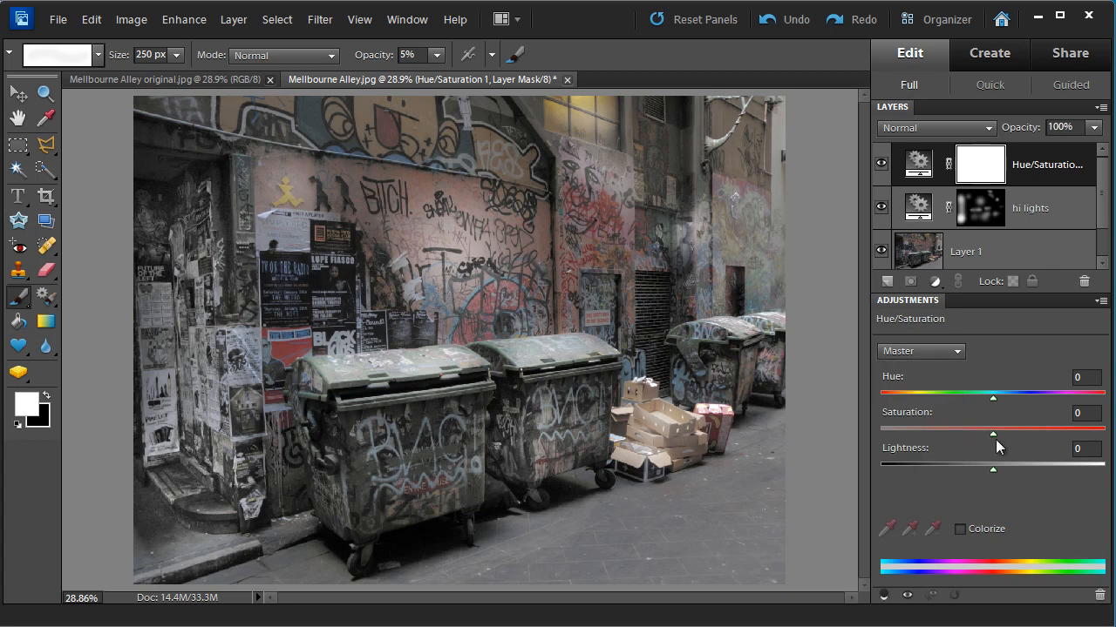
drag(993, 435, 1081, 439)
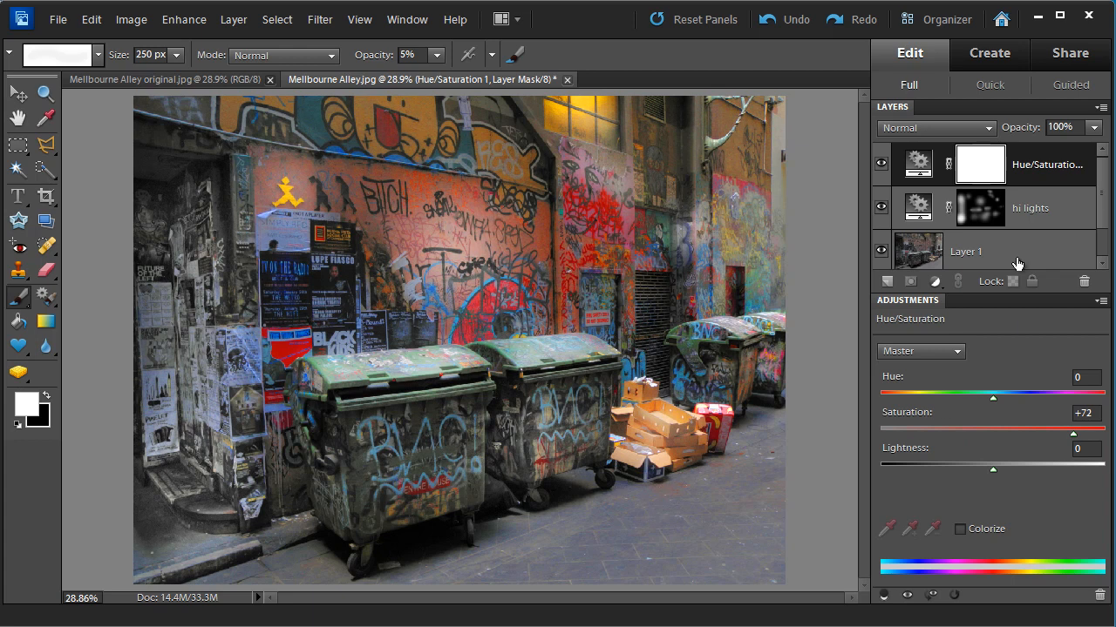
Step: Set the hi lights layer's midtone input level to 0.90 and brighten the central orange wall with a 400 px brush
click(919, 212)
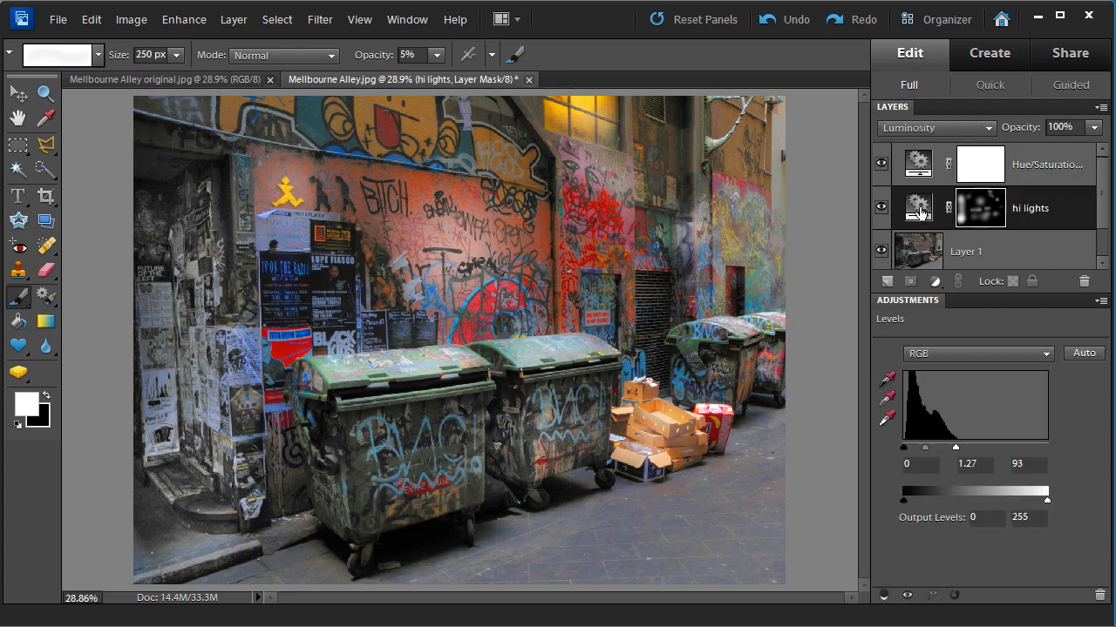
drag(925, 449, 933, 449)
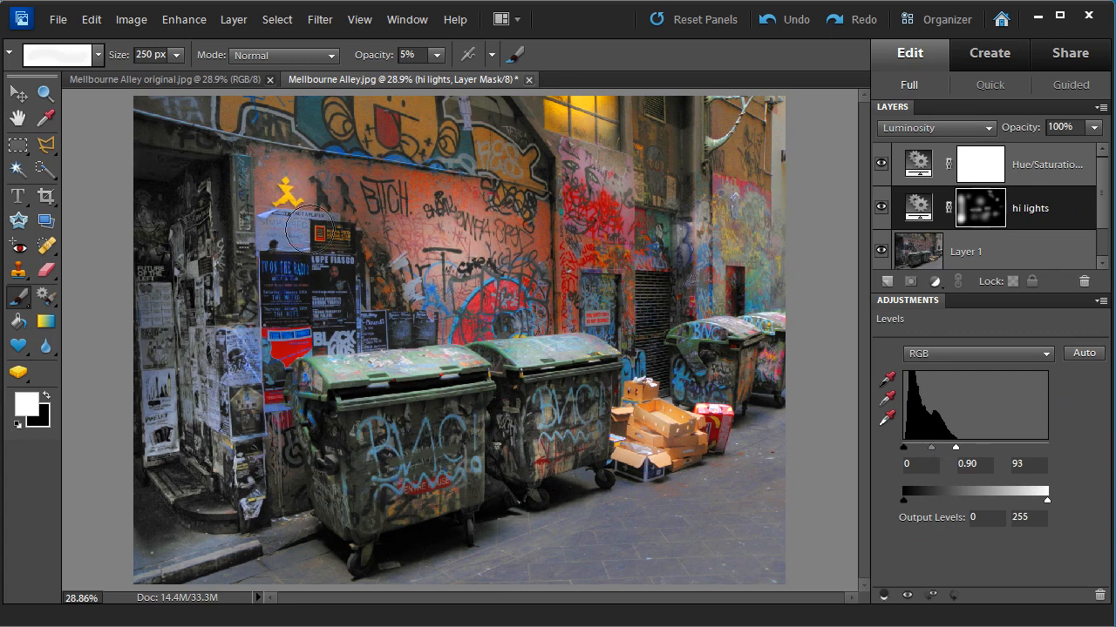
key(bracketright)
key(bracketright)
key(bracketright)
key(bracketright)
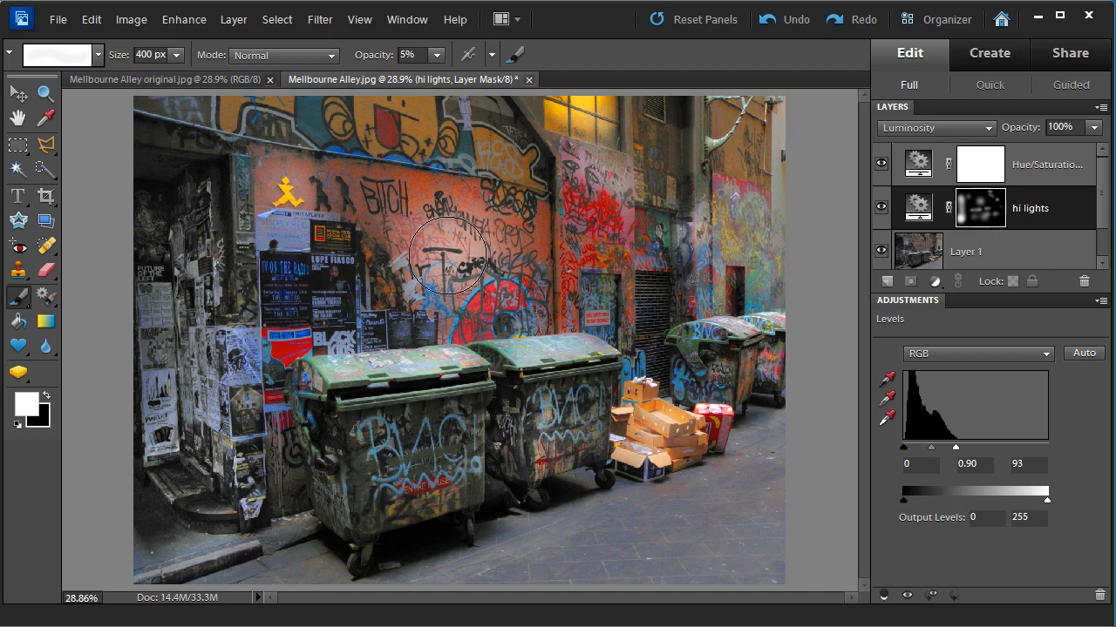
drag(447, 257, 426, 263)
Step: Resize the brush to 600 px and brighten the poster-covered doorway down to its steps on the hi lights mask
key(bracketright)
key(bracketright)
key(bracketright)
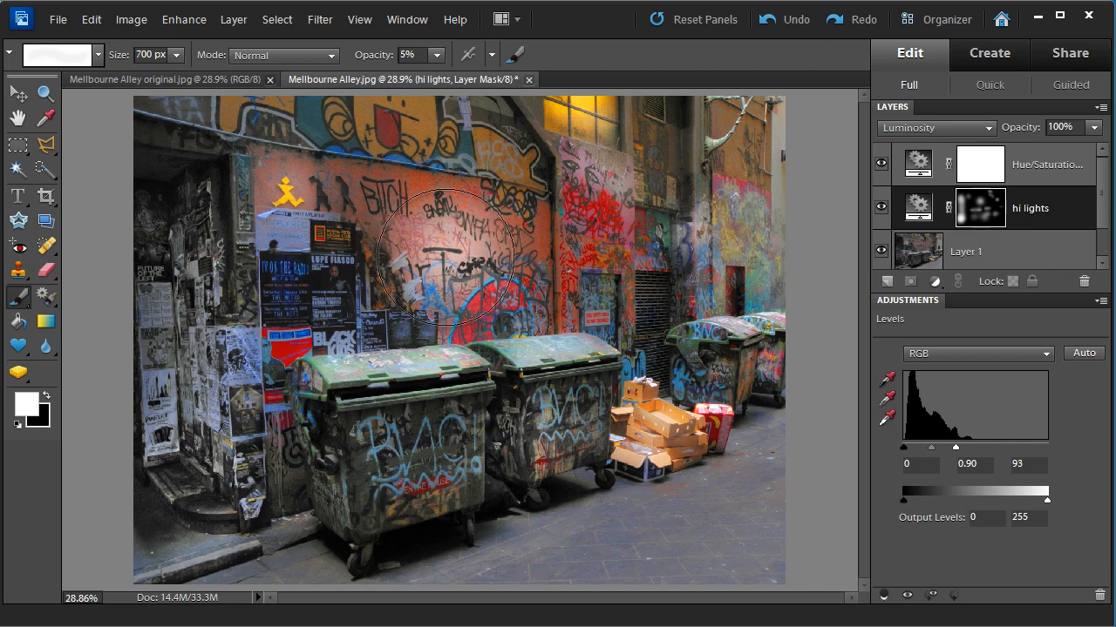
key(bracketleft)
key(bracketleft)
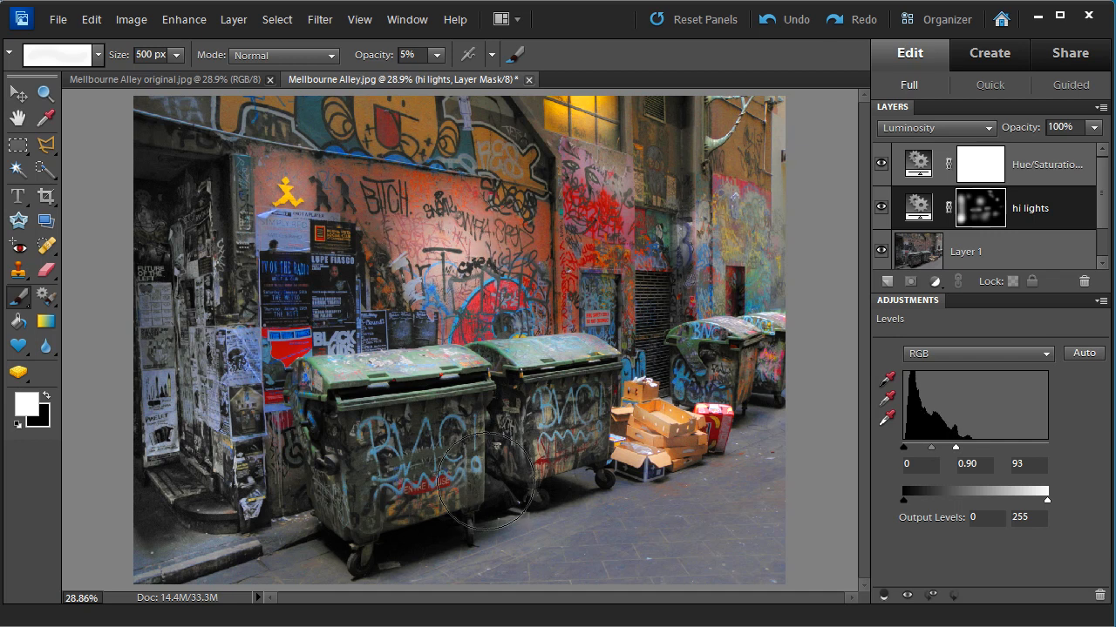
key(bracketright)
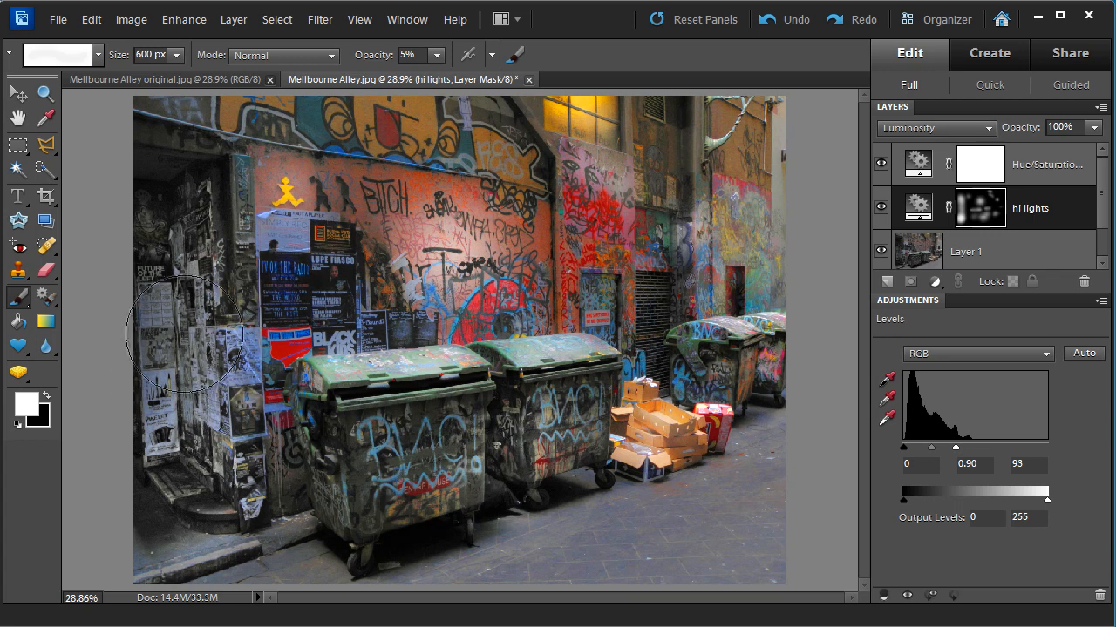
drag(189, 335, 189, 292)
mouse_move(192, 366)
mouse_down()
mouse_move(190, 454)
mouse_move(174, 488)
mouse_move(166, 479)
mouse_move(192, 326)
mouse_move(185, 270)
mouse_move(190, 471)
mouse_up()
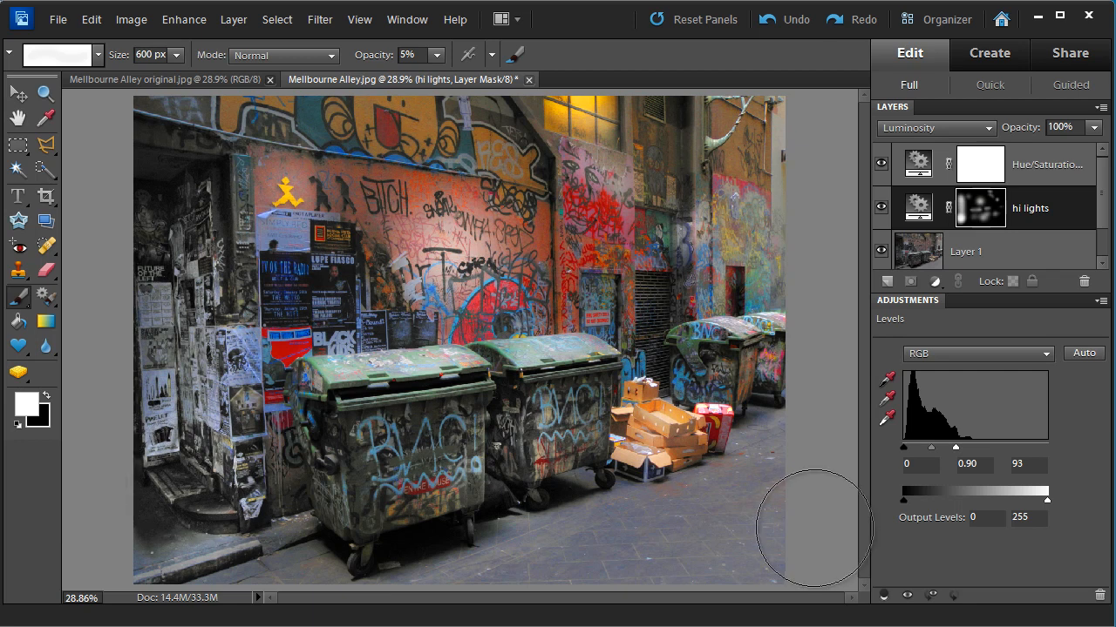
Step: Reduce the brush size to 175 px and make Layer 1 the active layer
key(bracketleft)
key(bracketleft)
key(bracketleft)
key(bracketleft)
key(bracketleft)
key(bracketleft)
key(bracketleft)
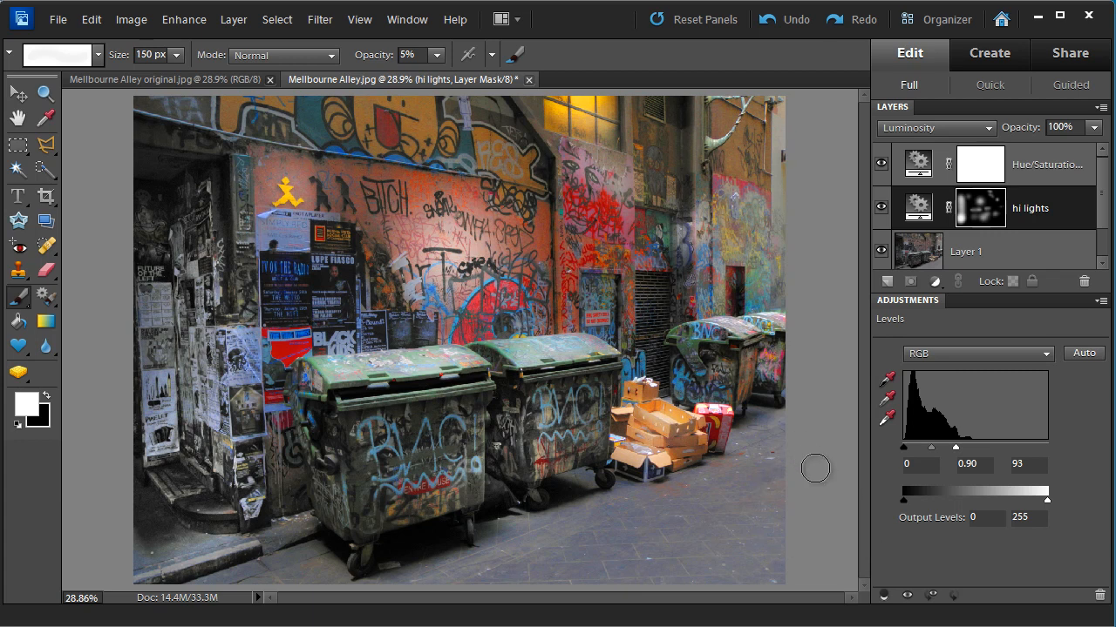
key(bracketright)
scroll(1060, 235, down, 1)
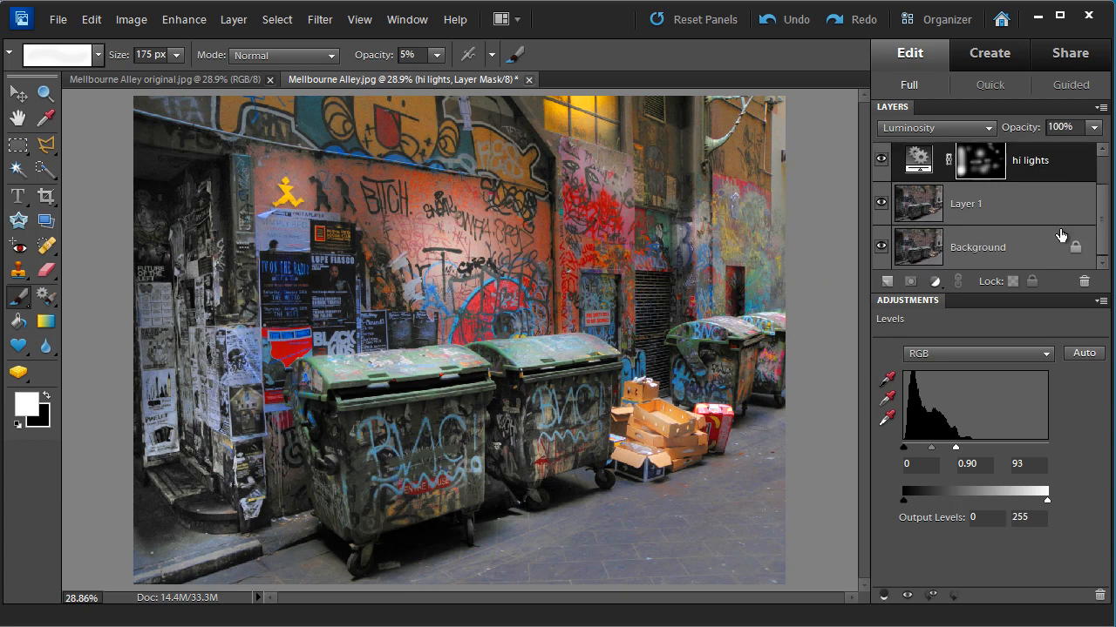
click(937, 211)
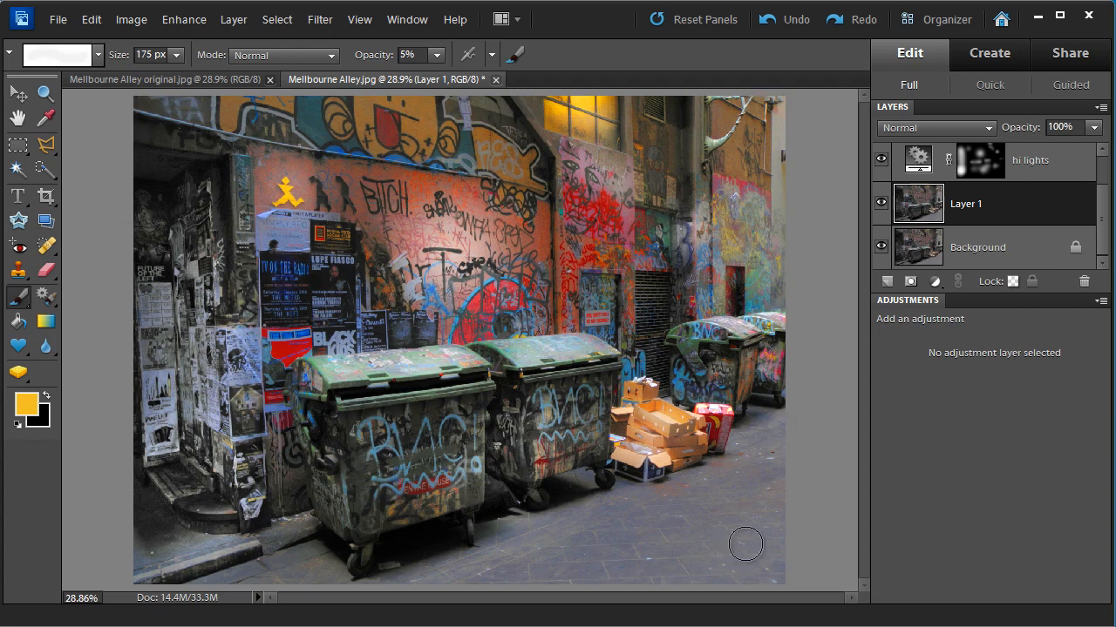
Step: Open the Canvas Size settings for the alley photo
click(361, 21)
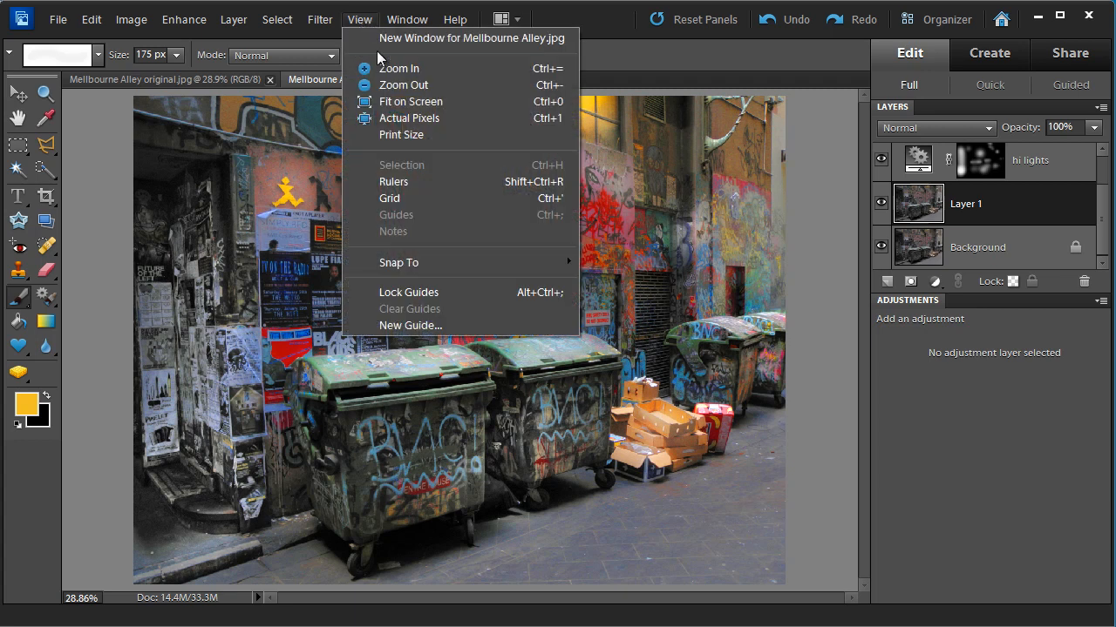
click(384, 85)
click(360, 21)
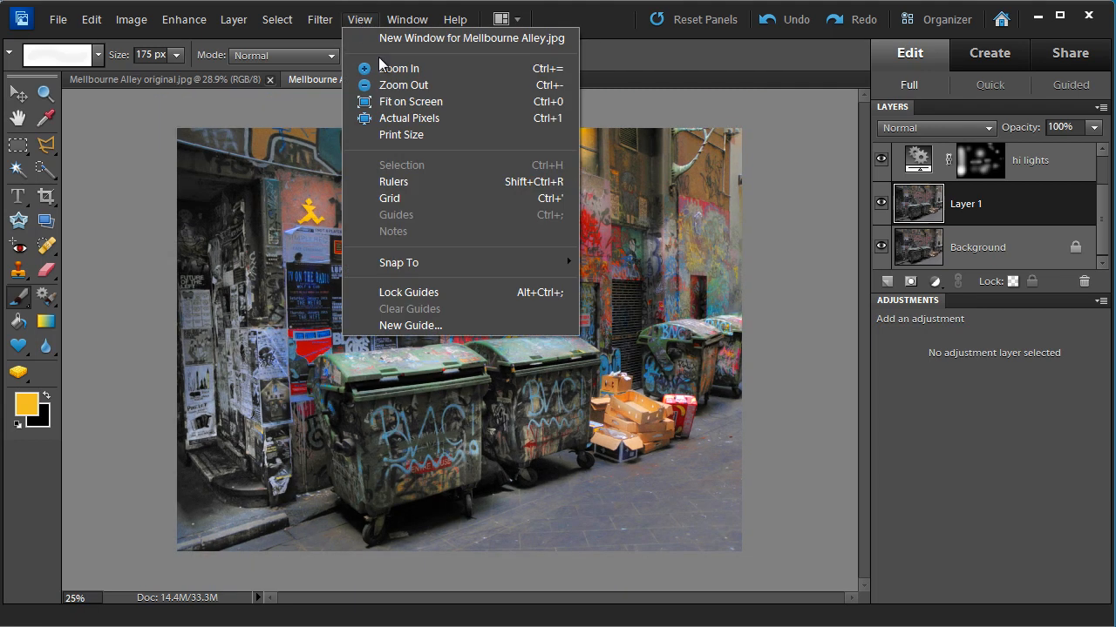
click(396, 83)
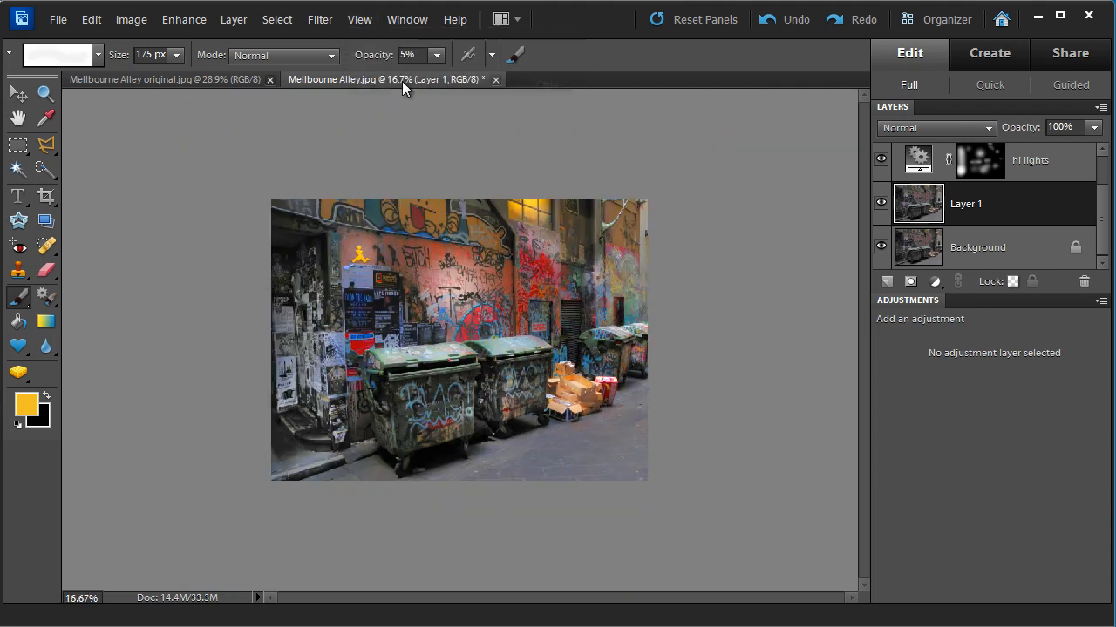
click(133, 21)
mouse_move(165, 121)
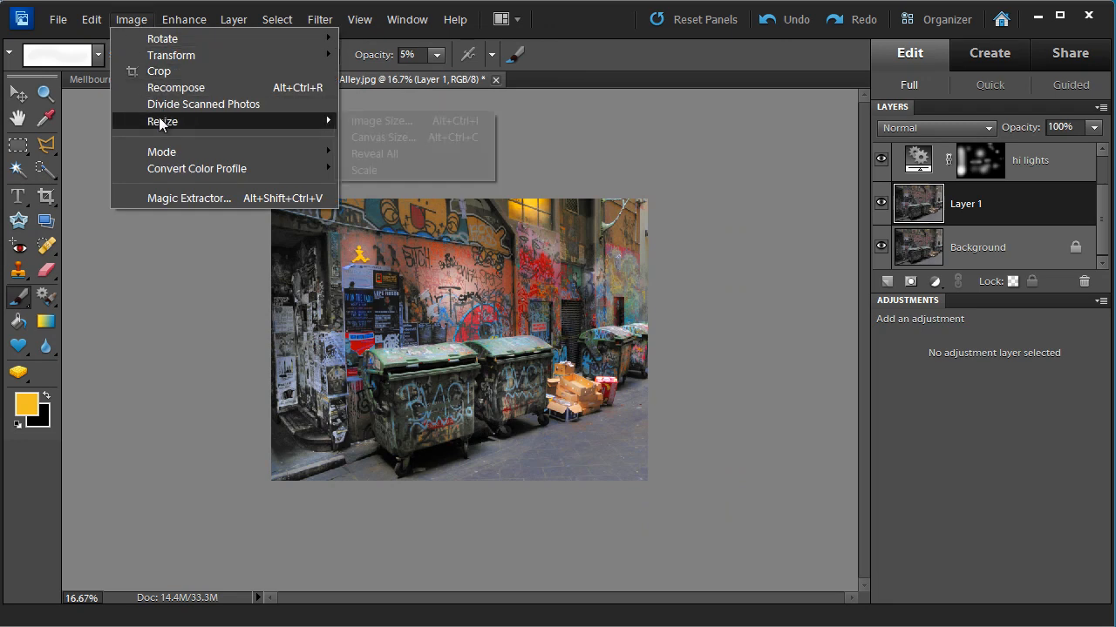
click(388, 138)
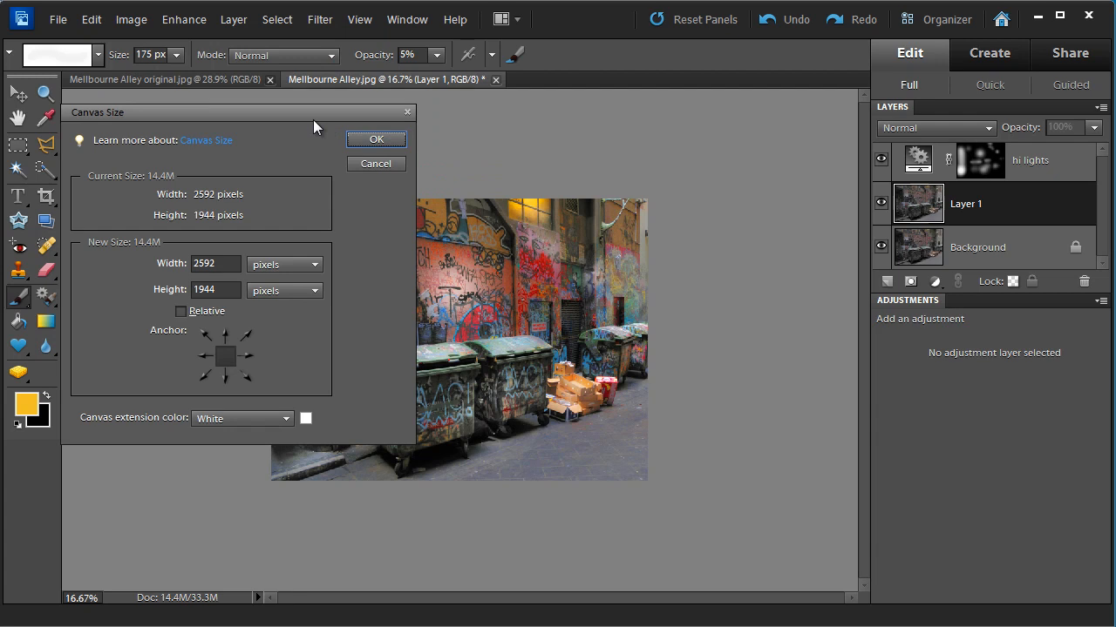
drag(312, 120, 479, 127)
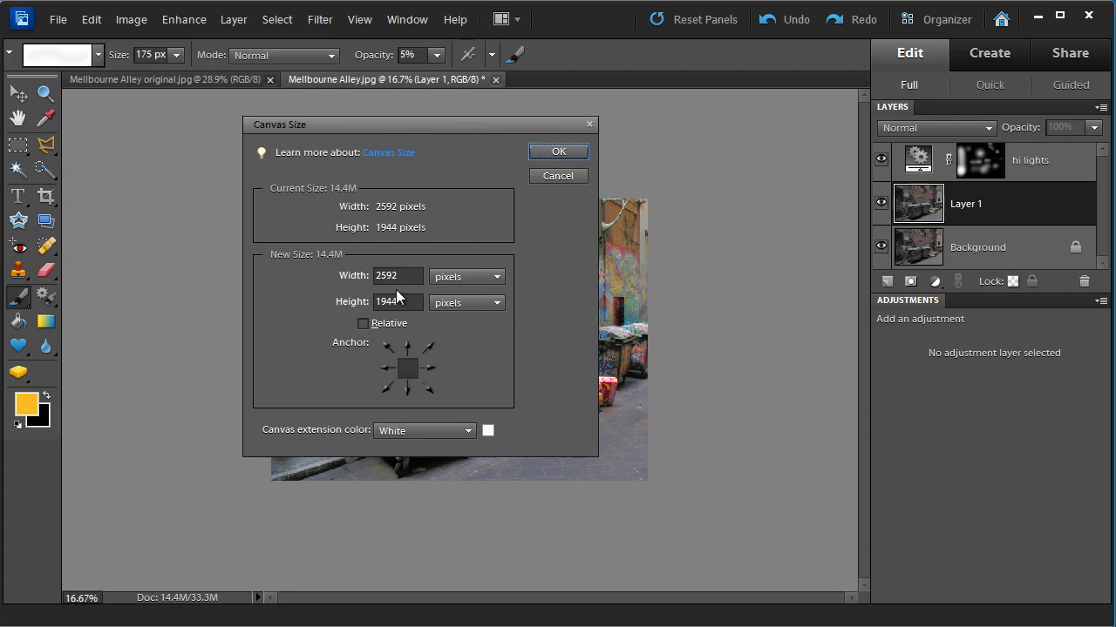
Step: Enlarge the canvas to 110 percent in both width and height, keeping the centre anchor and the white extension color
click(488, 278)
click(473, 296)
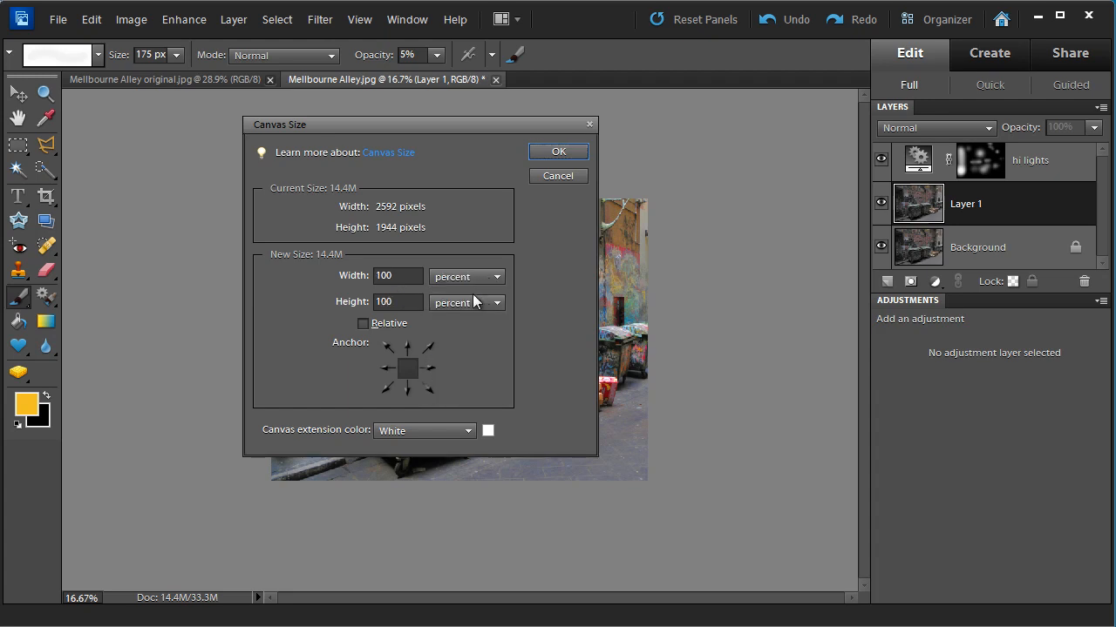
drag(401, 277, 347, 277)
text(1)
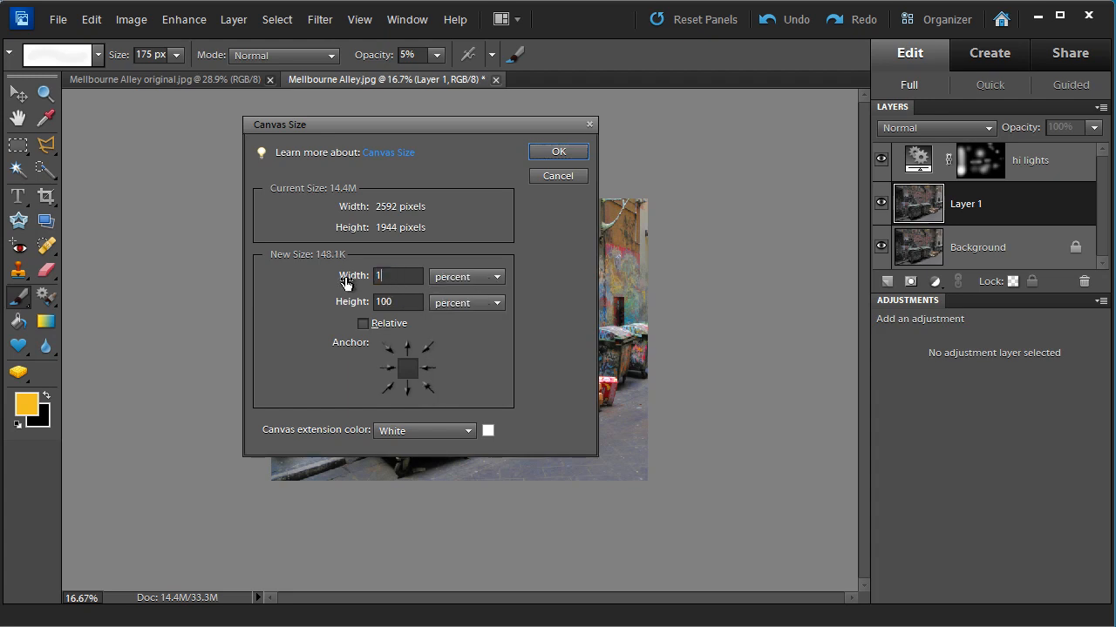
text(10)
drag(390, 303, 365, 306)
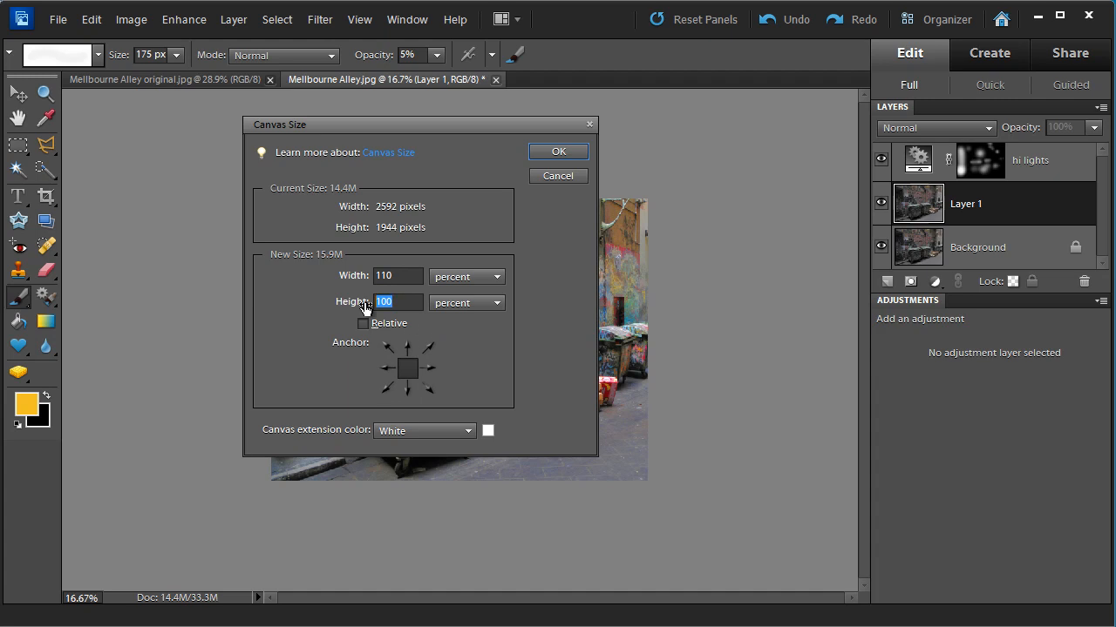
text(110)
click(554, 153)
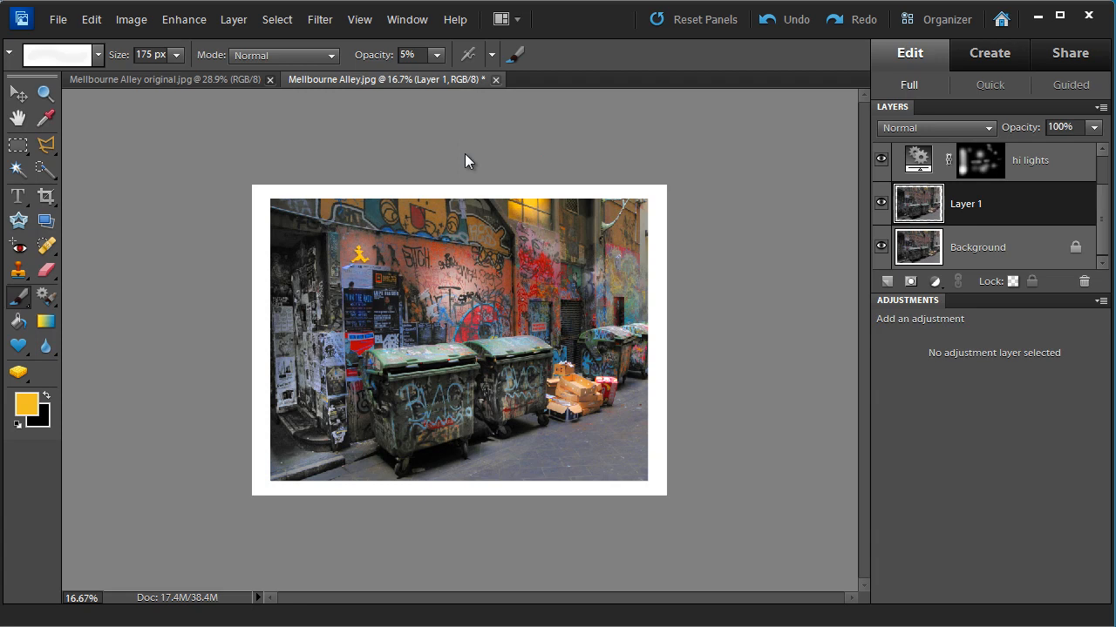
Step: Convert the locked Background into a regular layer named Layer 0 with Normal mode and 100% opacity
click(978, 248)
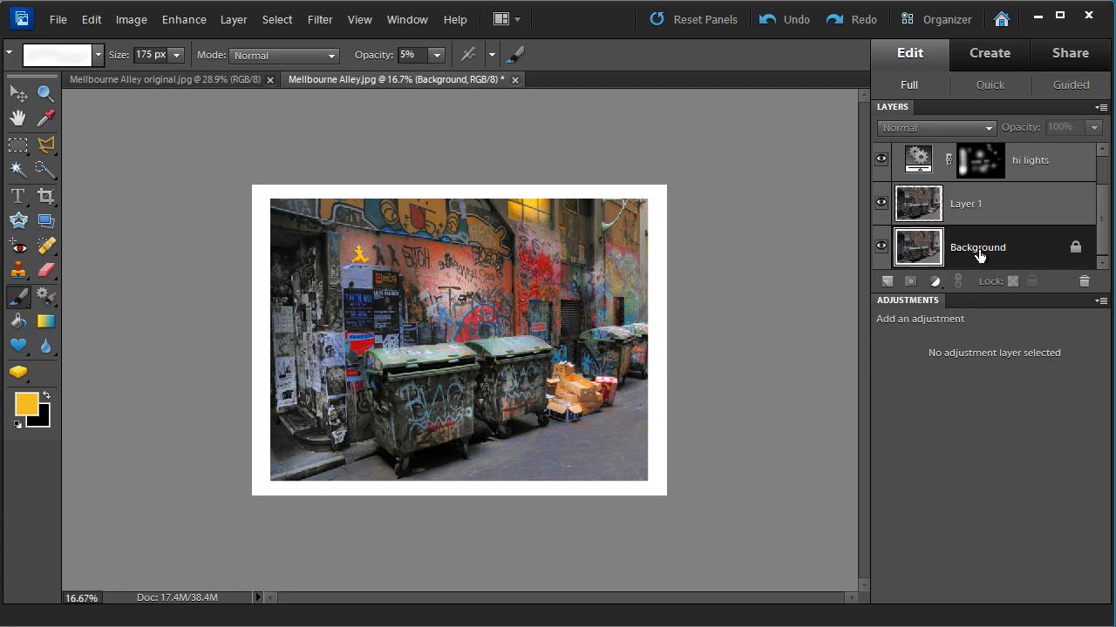
double_click(978, 250)
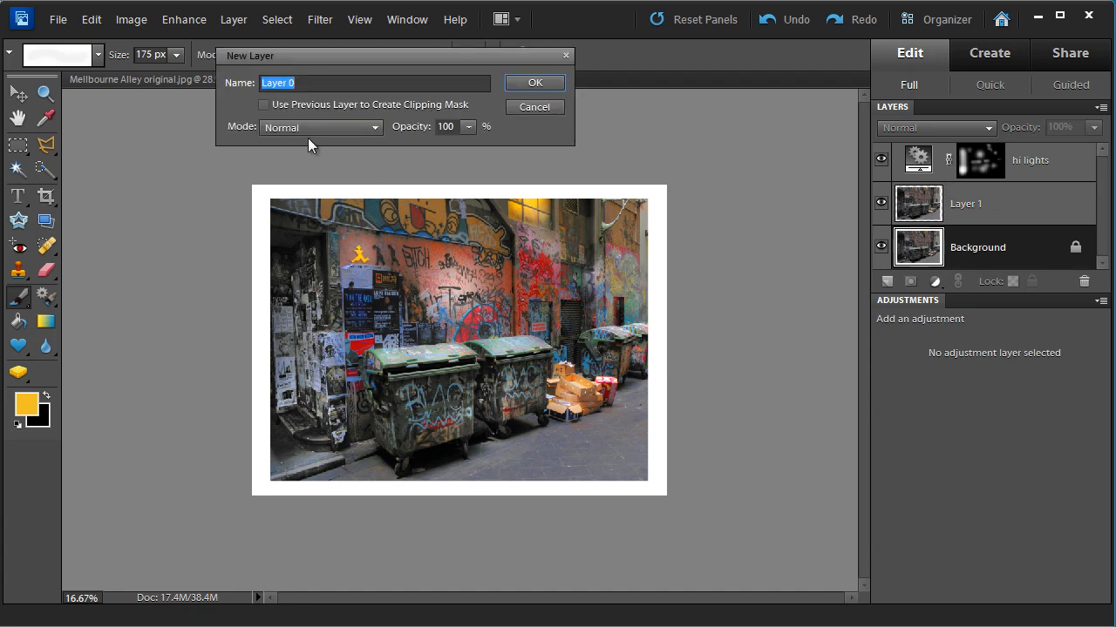
click(543, 83)
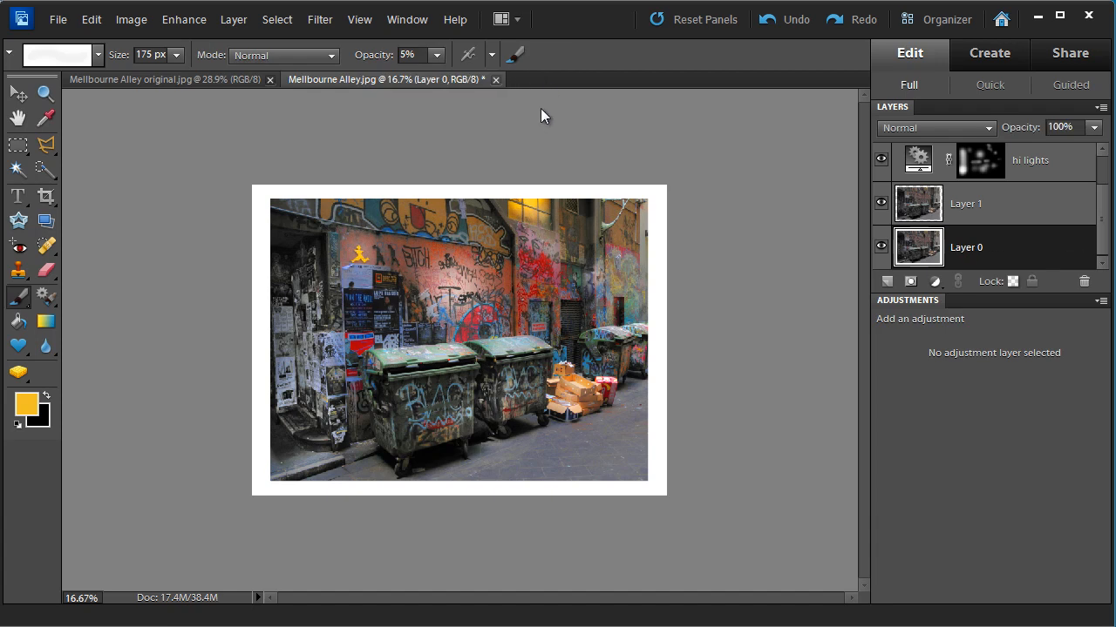
Step: Scale Layer 0 with Free Transform to about 183% width and 167% height so it fills the border around the photo
click(133, 21)
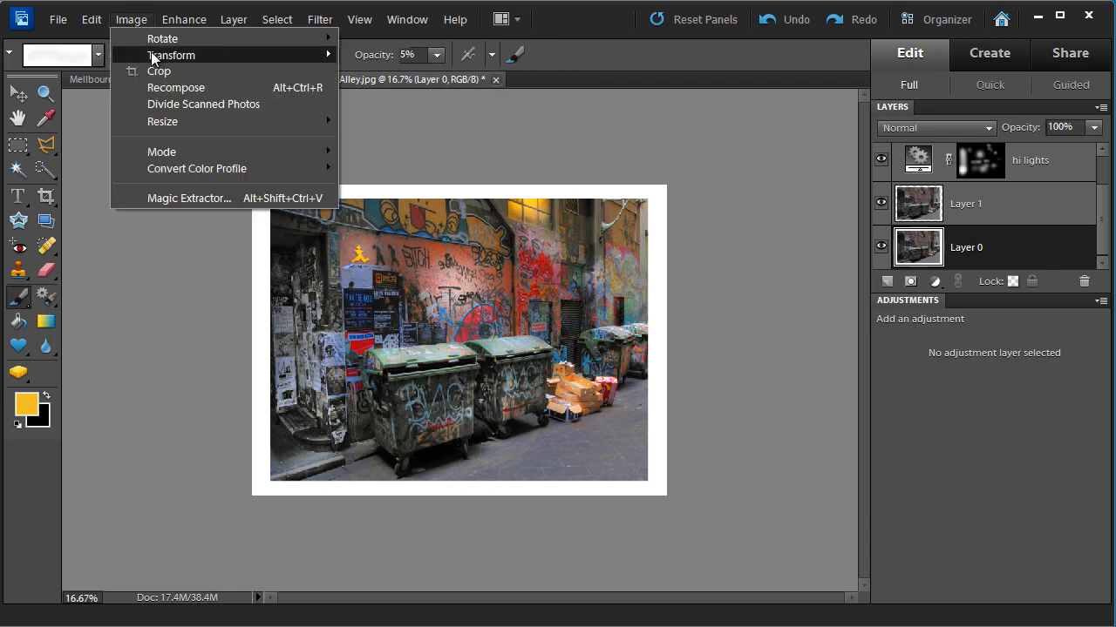
mouse_move(150, 55)
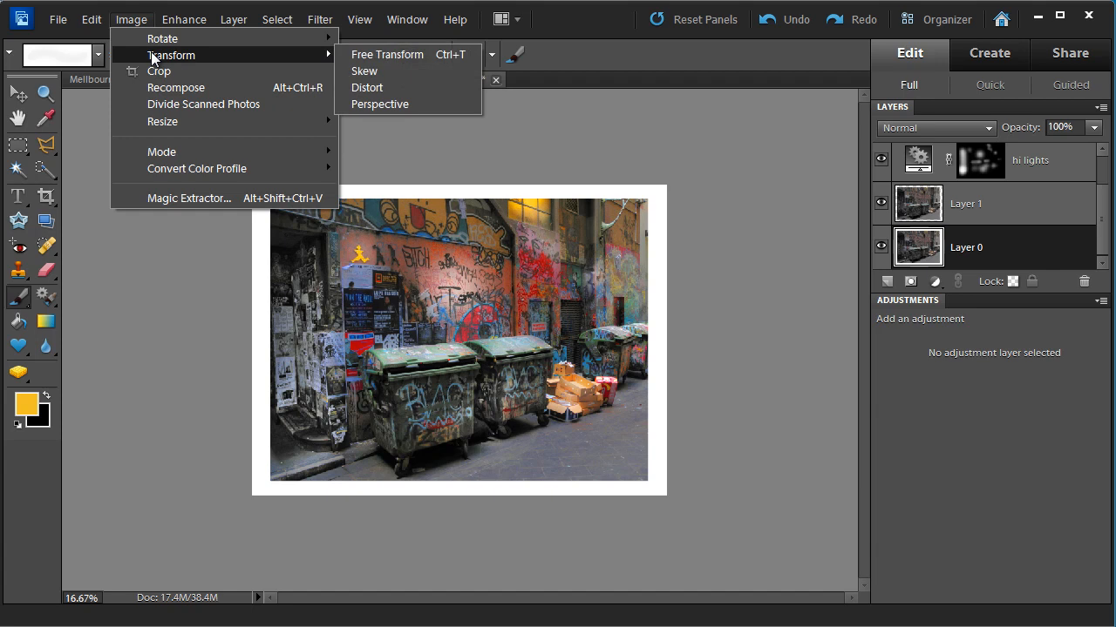
click(356, 55)
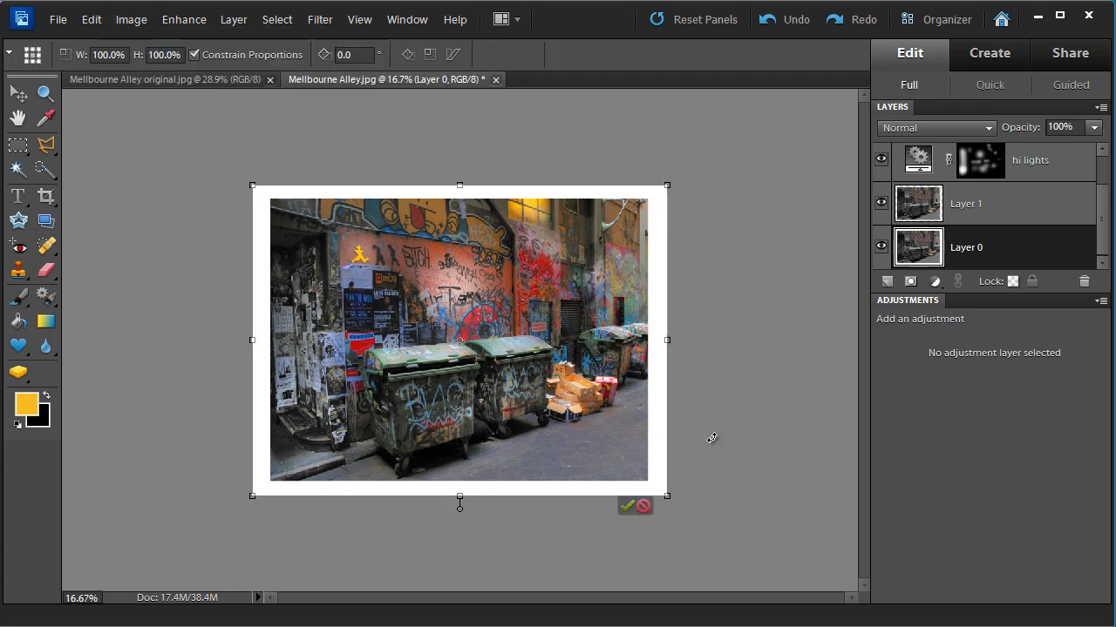
drag(670, 500, 780, 581)
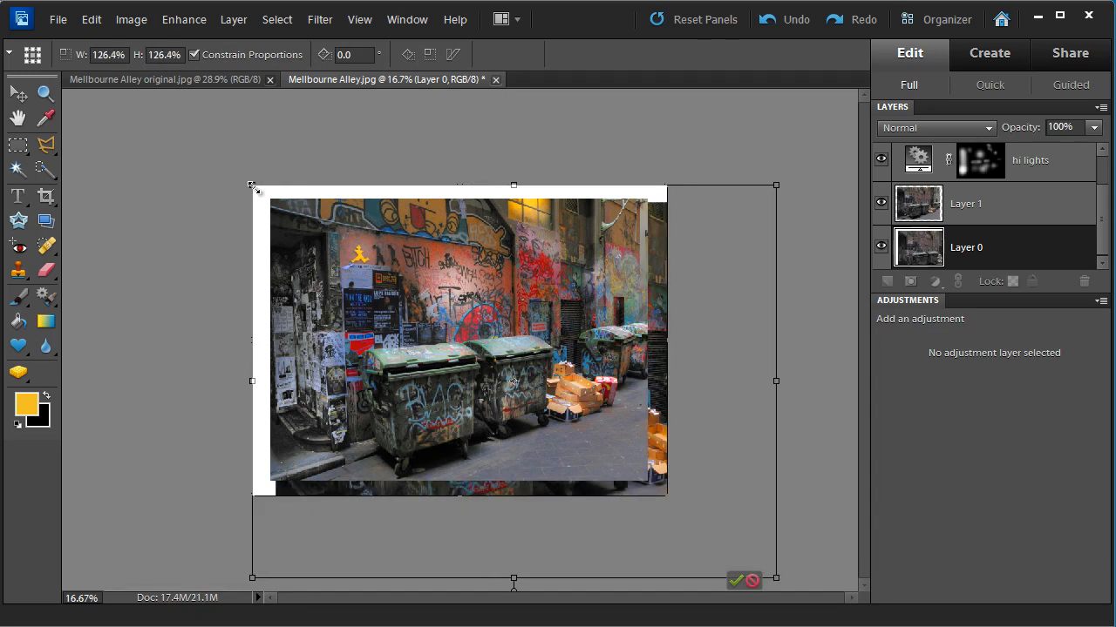
drag(248, 183, 94, 83)
drag(712, 259, 721, 279)
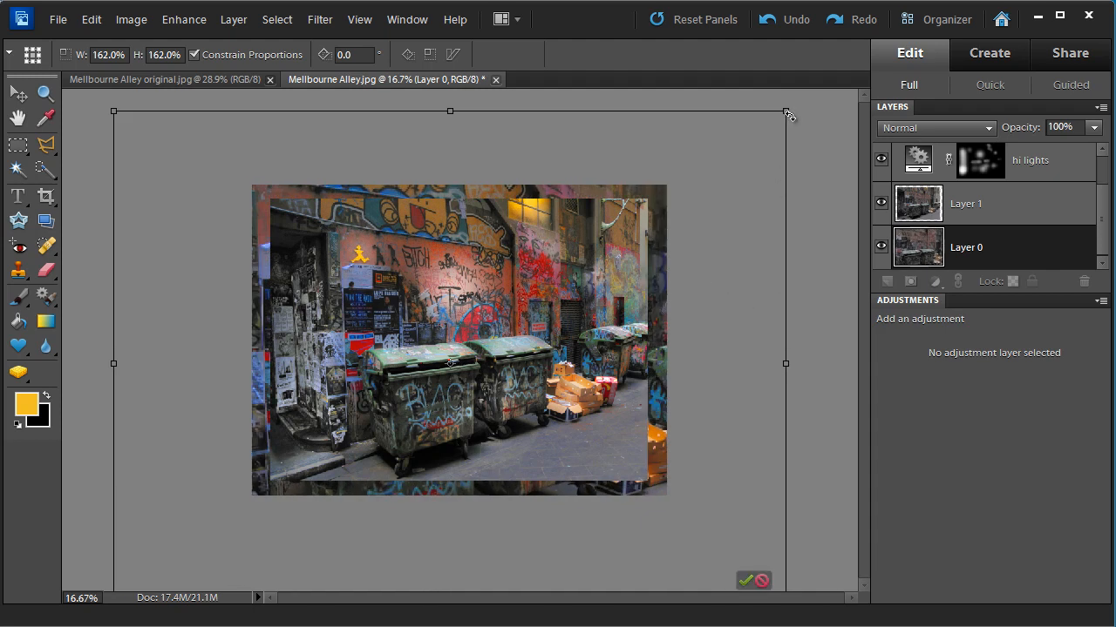
drag(787, 110, 807, 94)
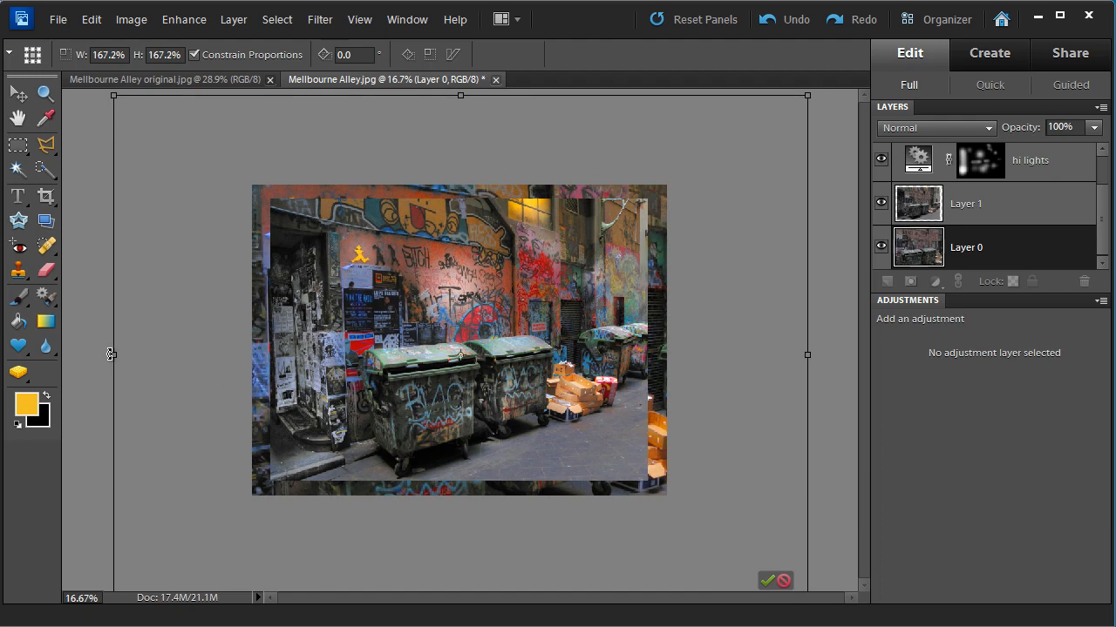
drag(108, 353, 66, 356)
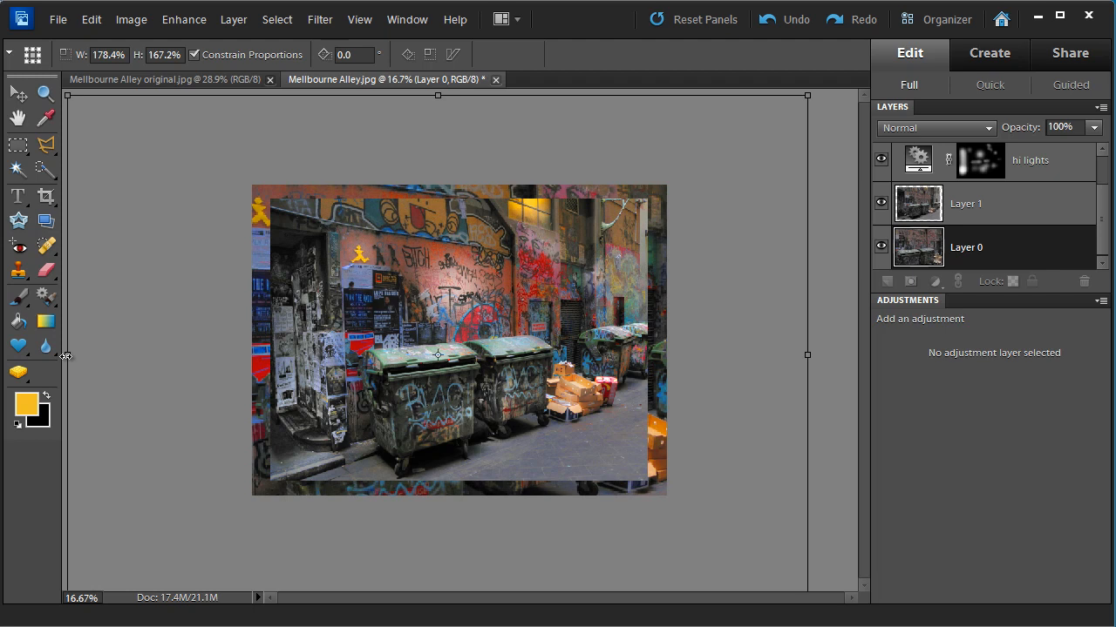
drag(807, 354, 829, 356)
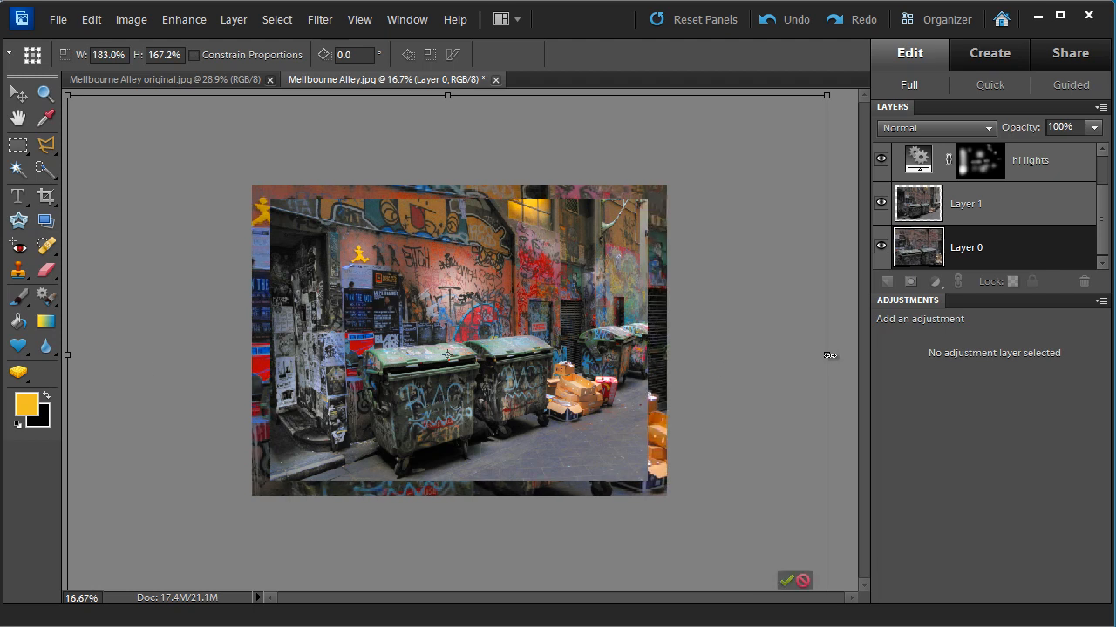
click(787, 581)
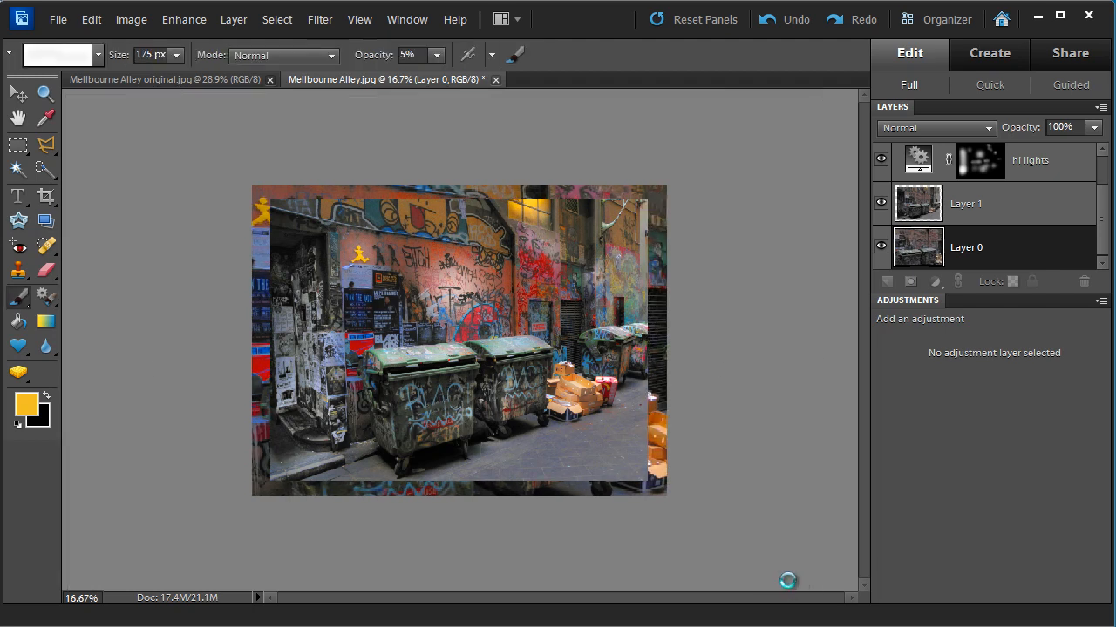
Step: Fit the image on screen, make Layer 1 active and set the Eraser to 50% opacity
click(360, 20)
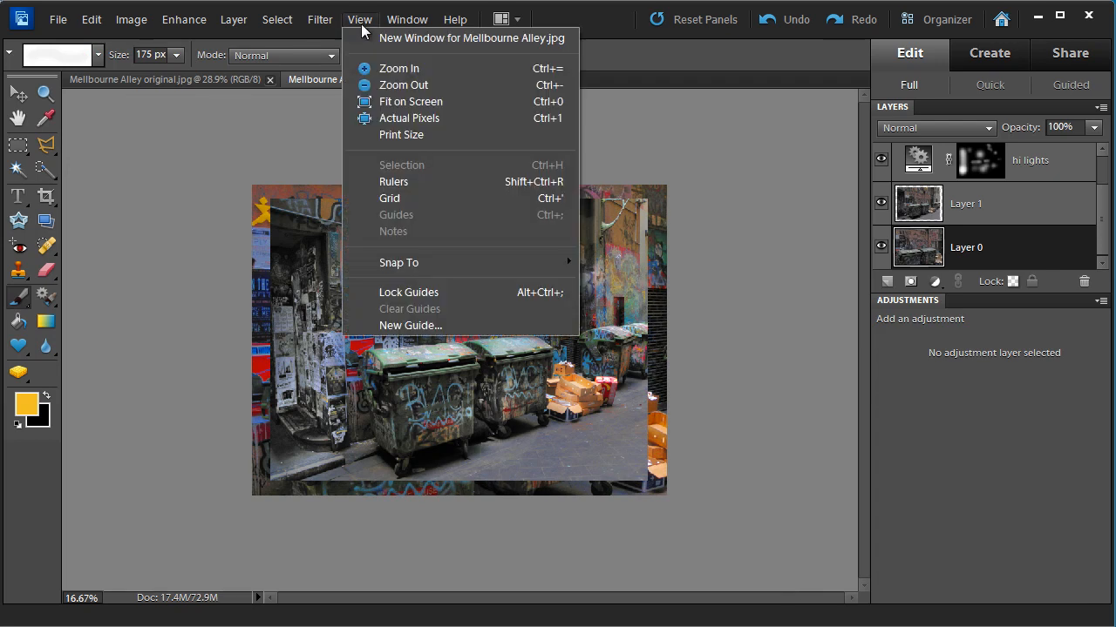
click(403, 102)
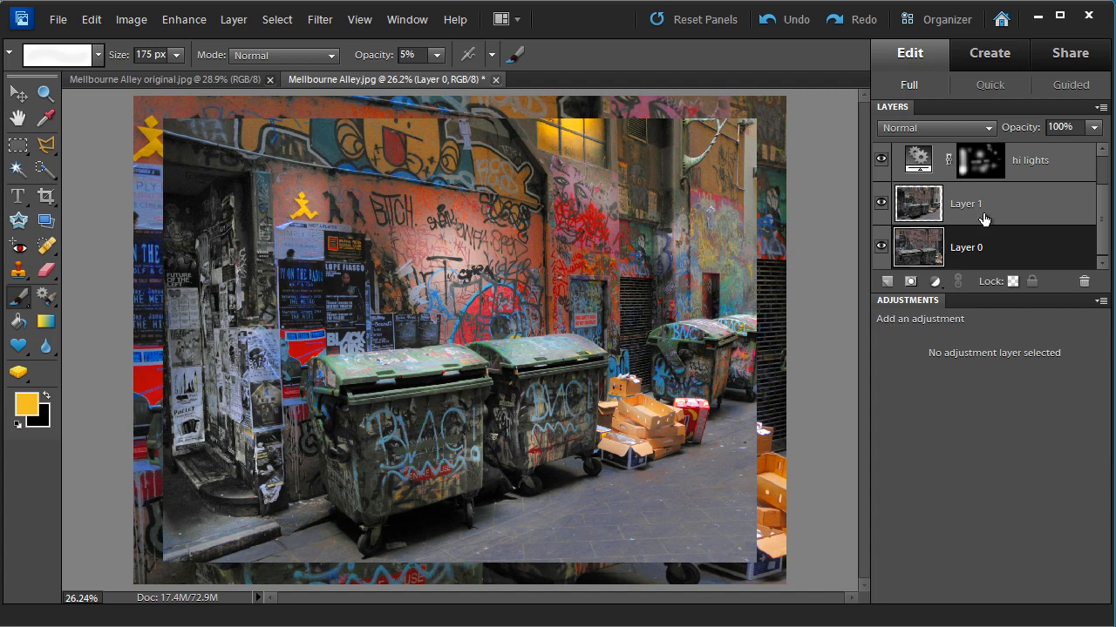
click(918, 204)
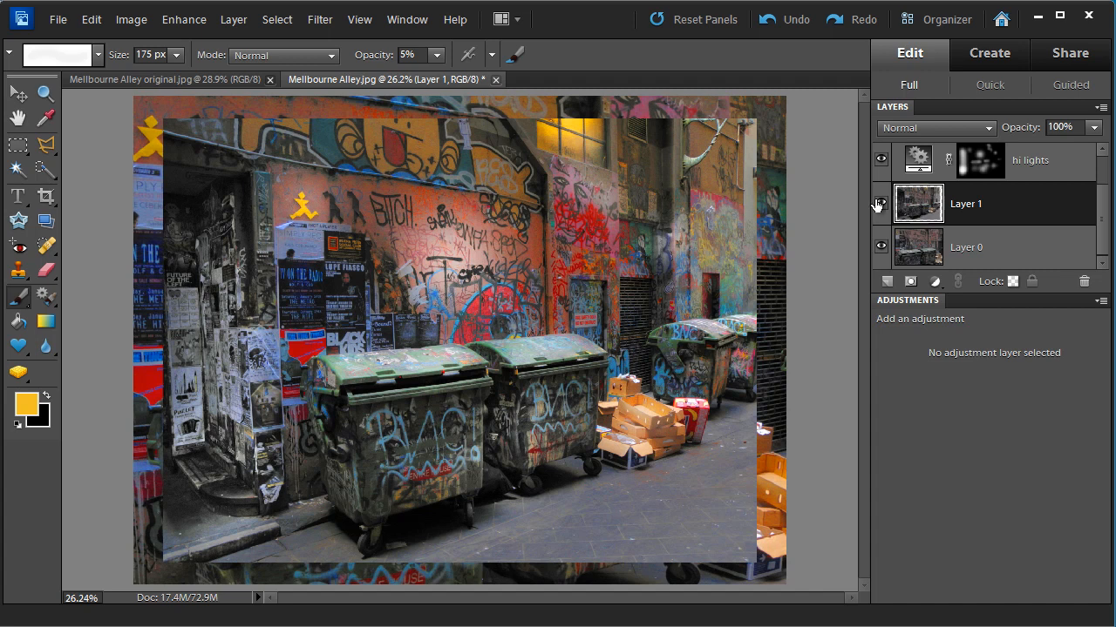
click(47, 274)
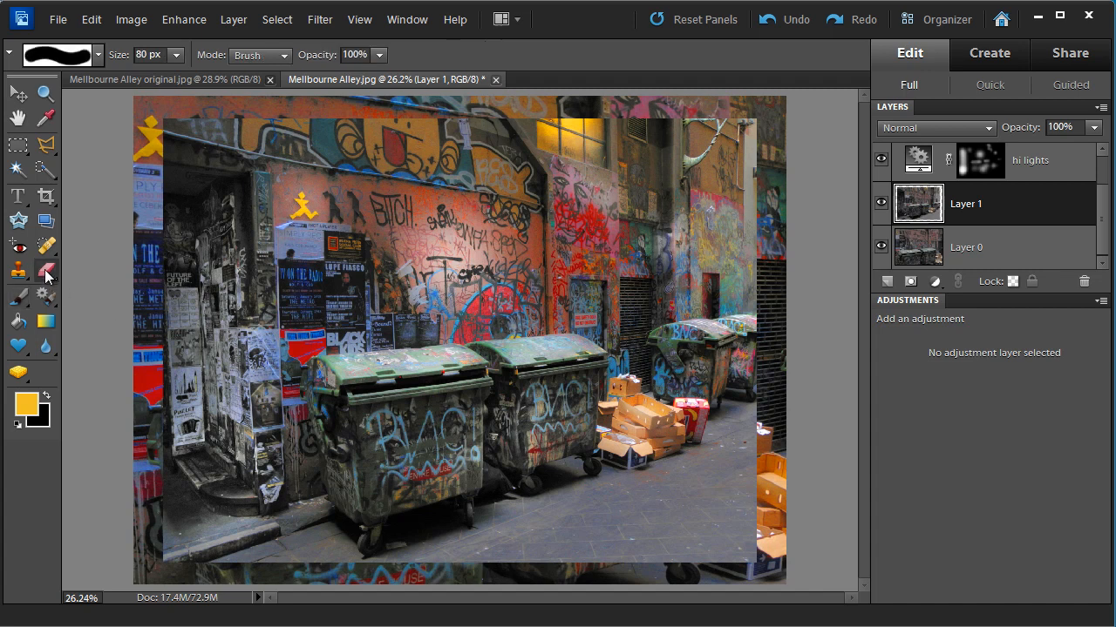
click(378, 56)
drag(379, 75, 332, 76)
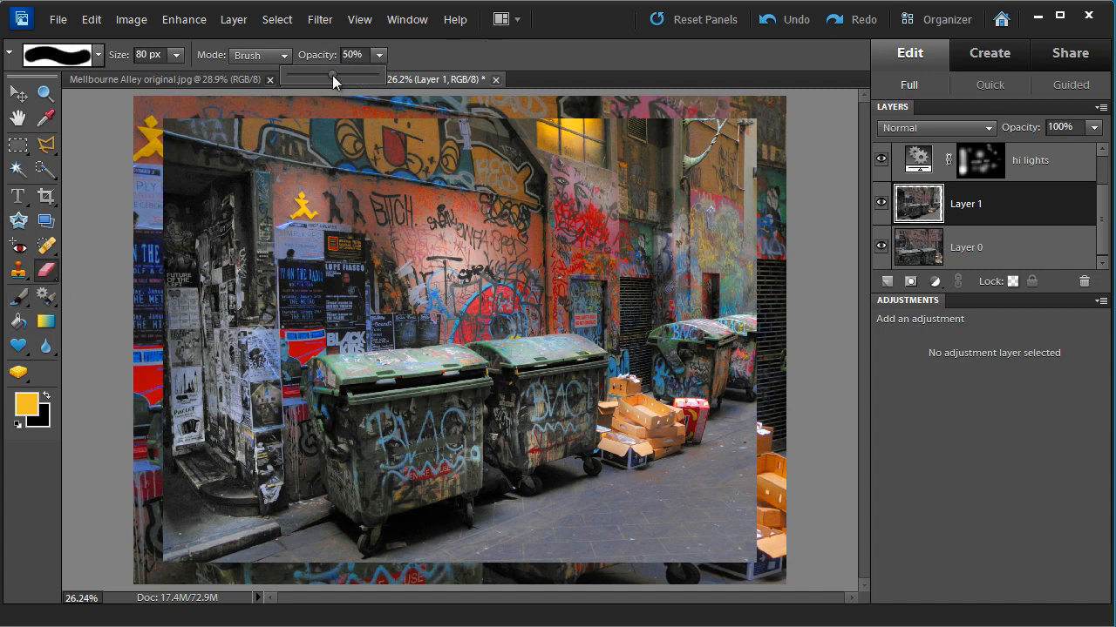
click(477, 55)
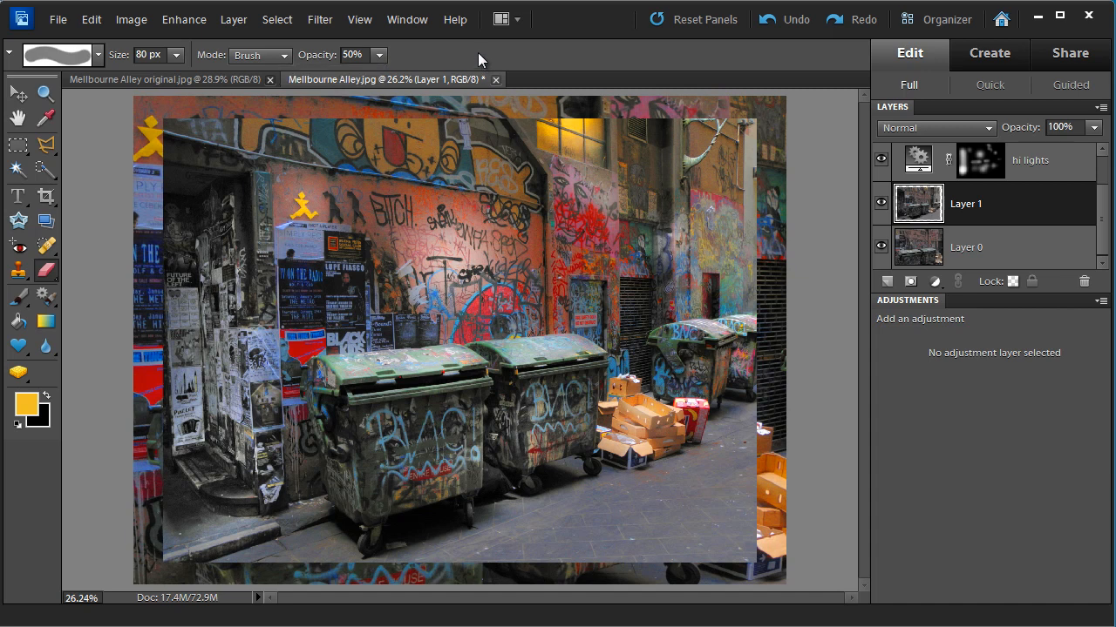
Step: Enlarge the eraser to 125 px and partly erase straight strips along all four edges of the inner photo on Layer 1
key(bracketright)
key(bracketright)
key(bracketright)
shift+click(755, 116)
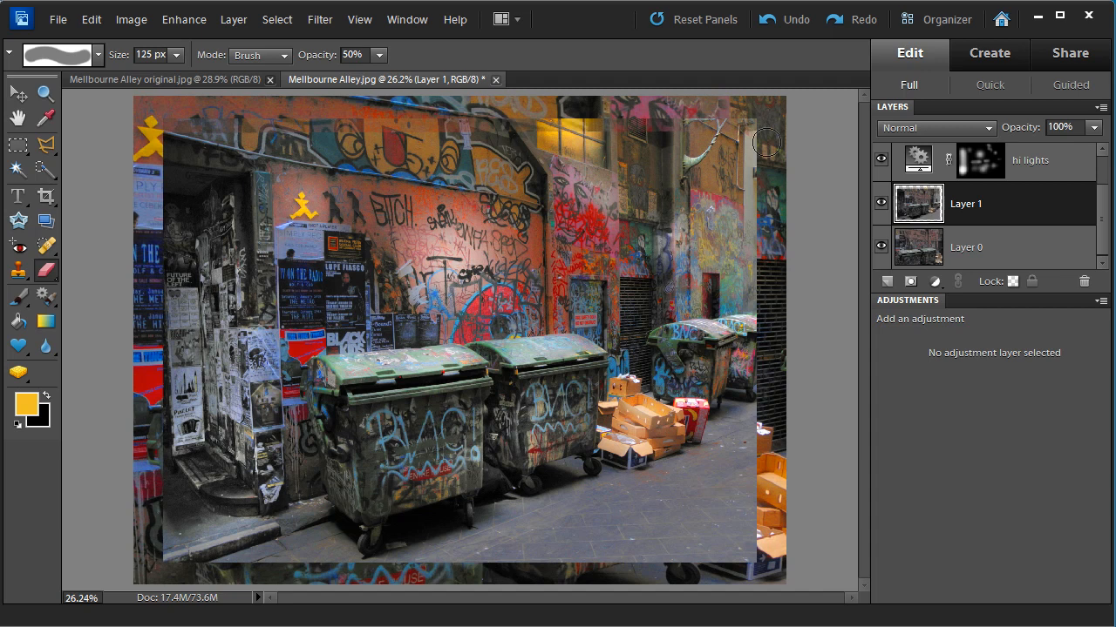
shift+click(756, 562)
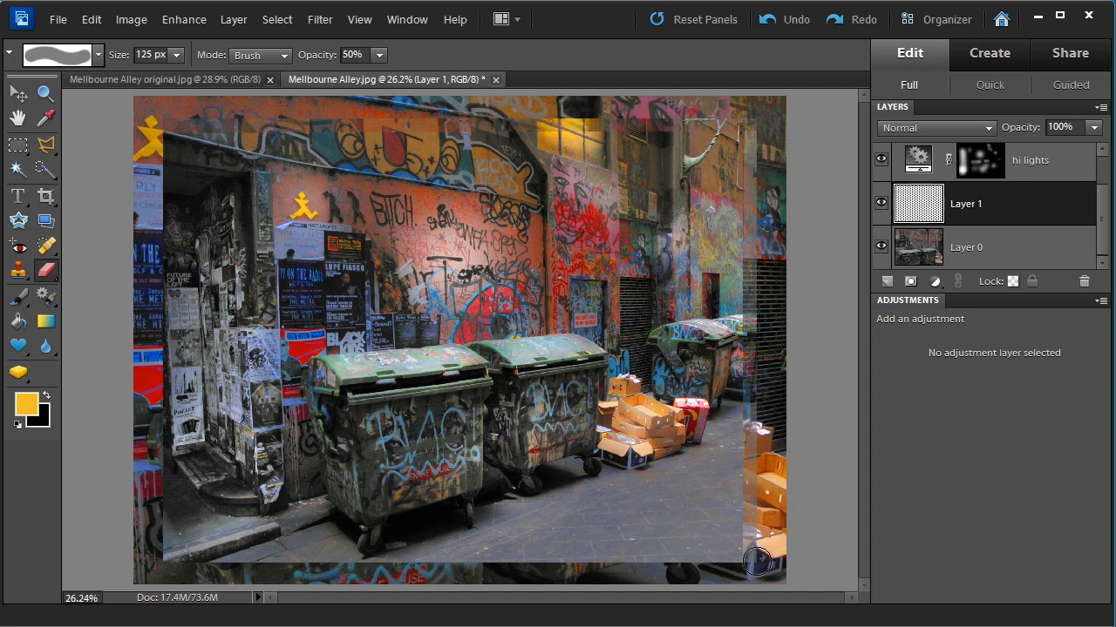
shift+click(163, 556)
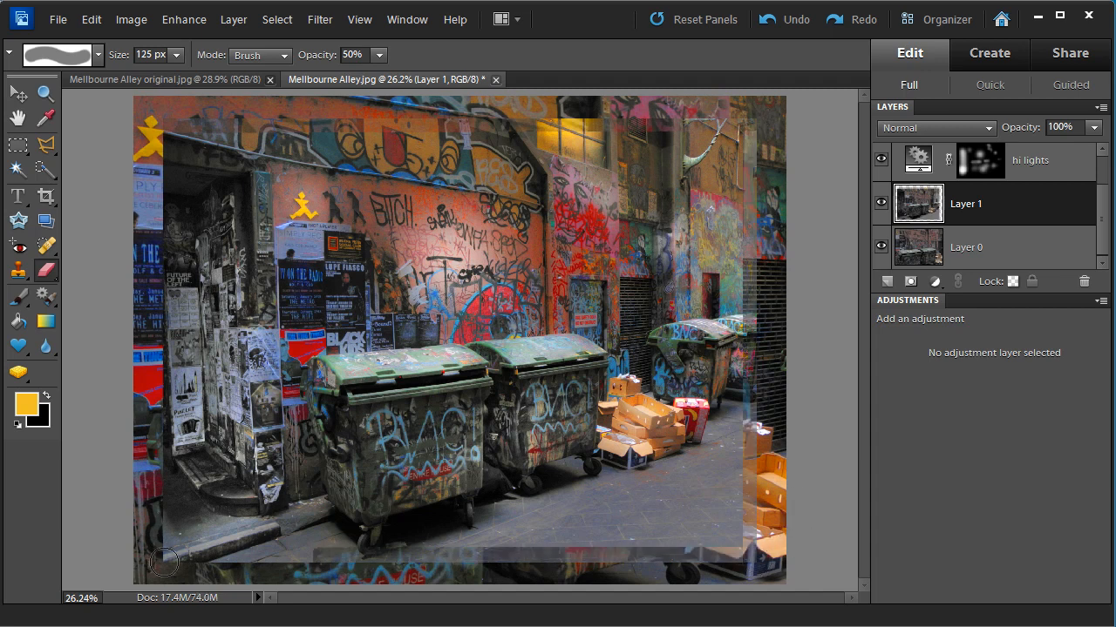
shift+click(159, 122)
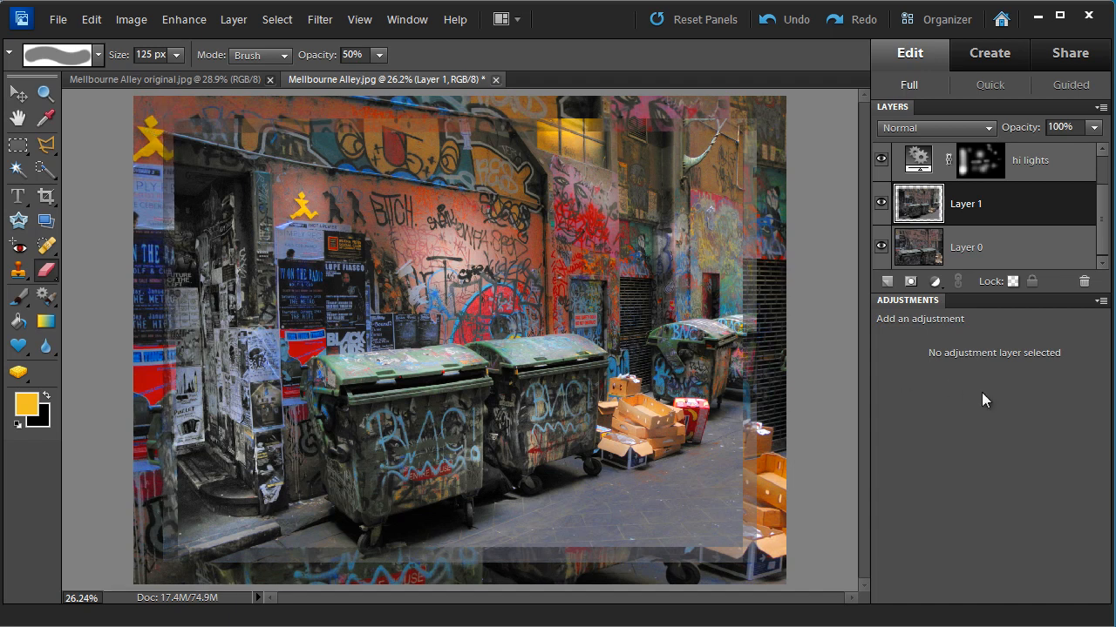
Step: Apply a Gaussian Blur with a radius of about 20 pixels to Layer 0
click(973, 254)
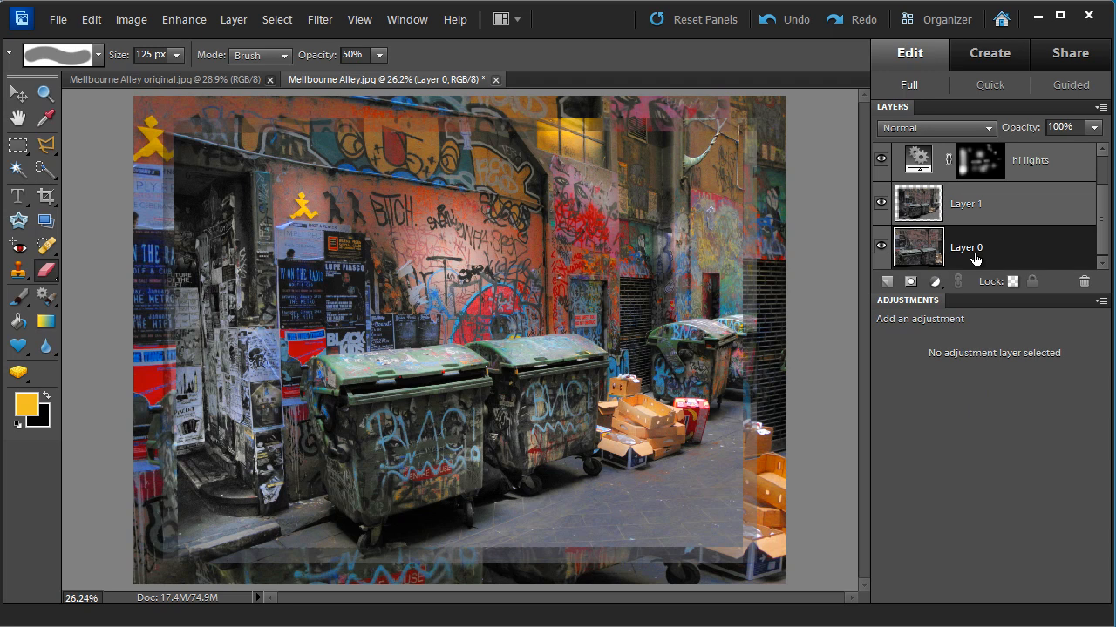
click(318, 19)
mouse_move(361, 148)
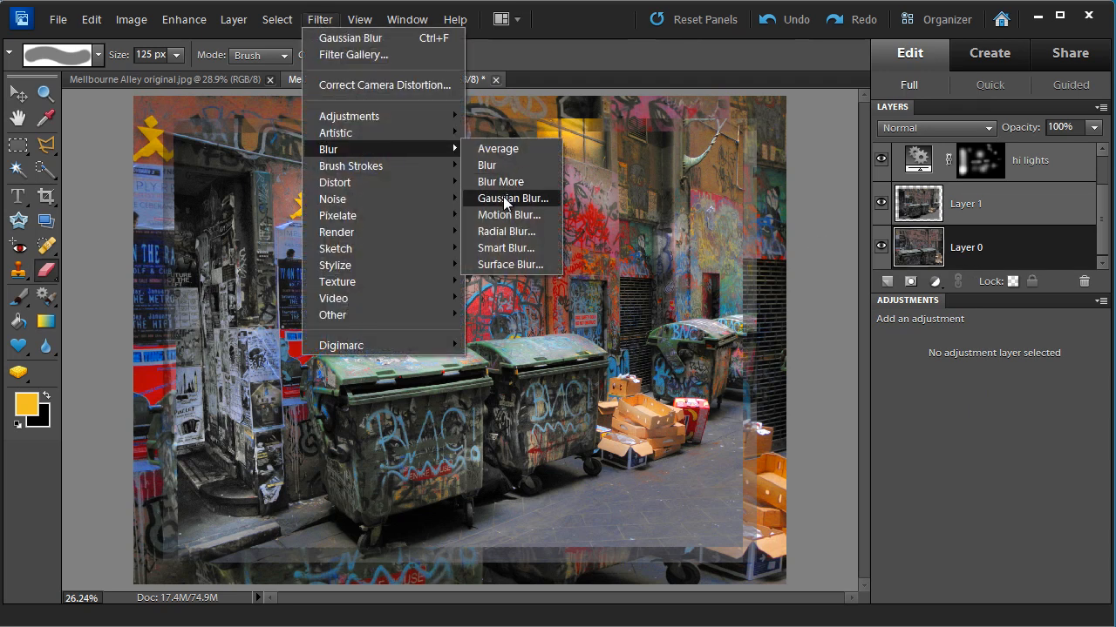
click(505, 197)
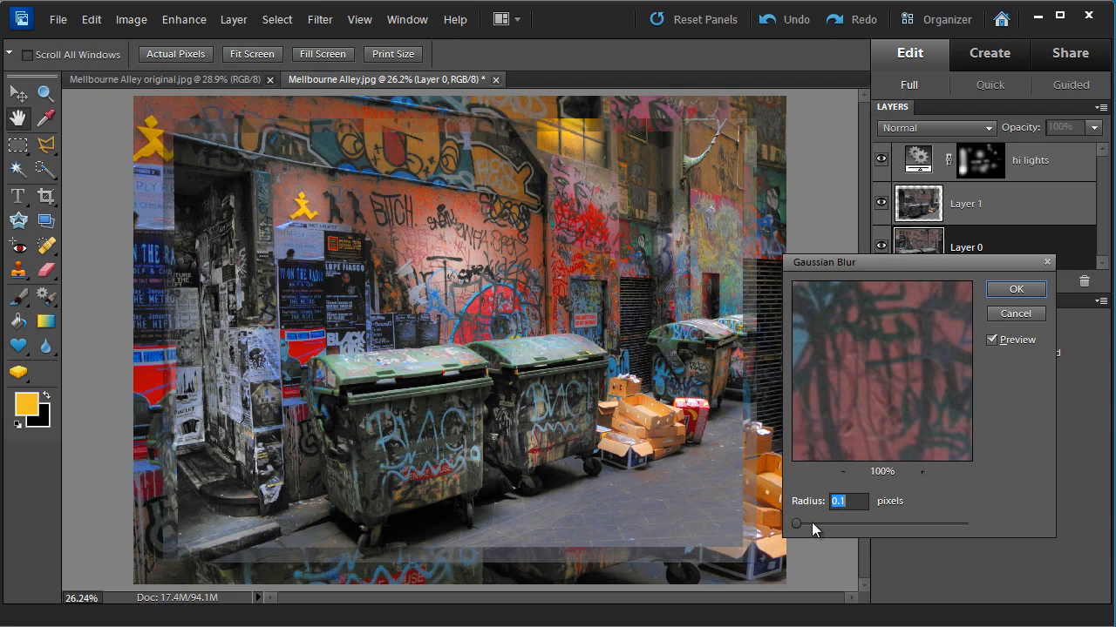
drag(813, 522, 872, 529)
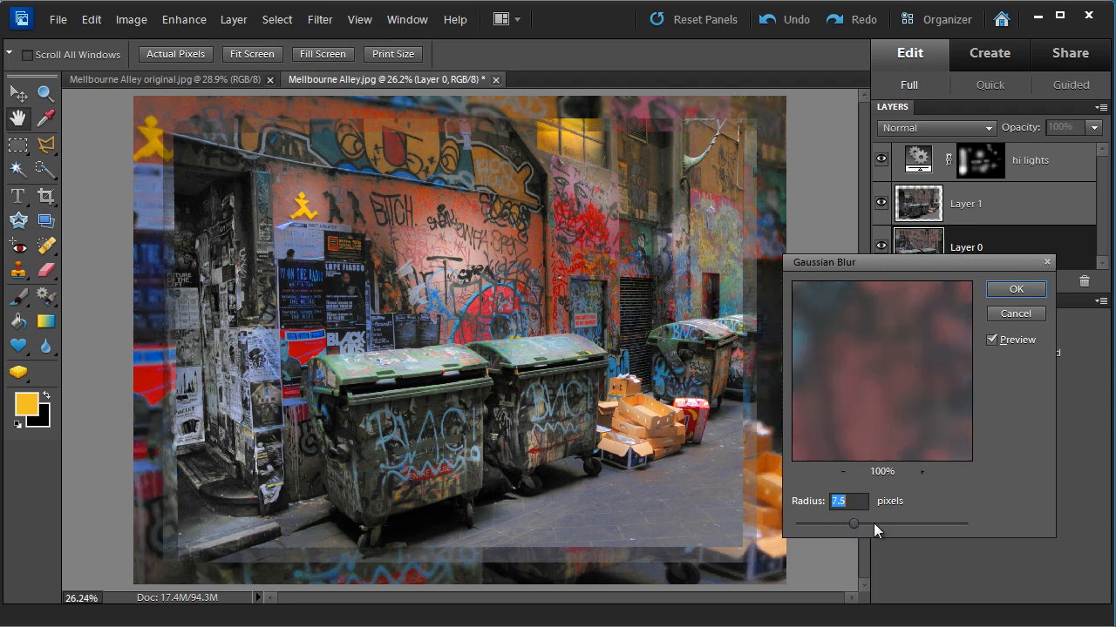
click(874, 523)
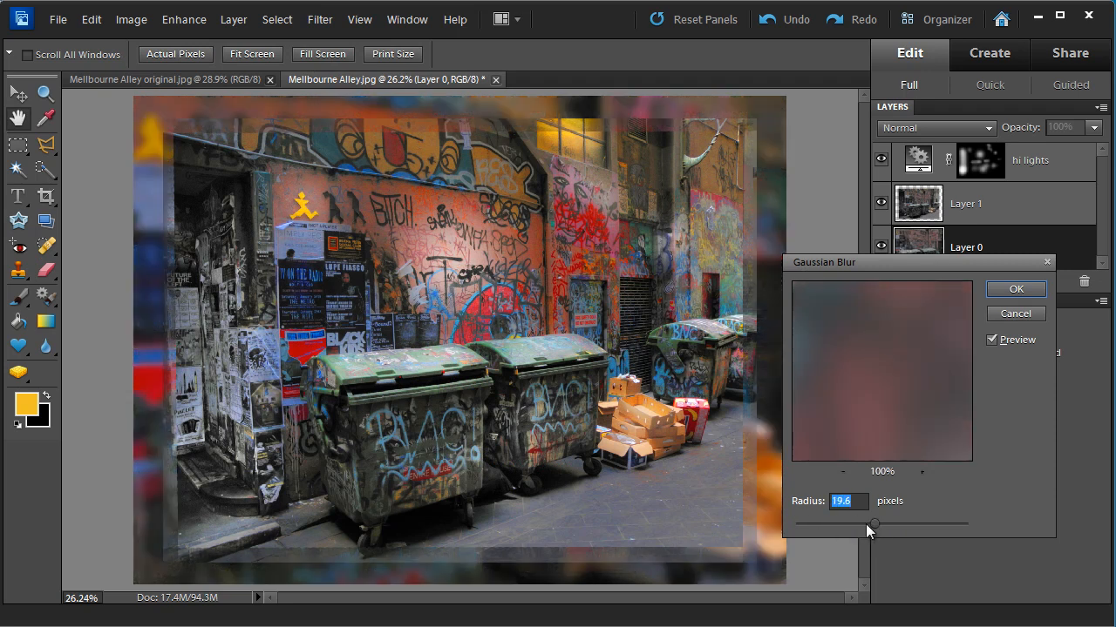
click(878, 522)
click(1020, 293)
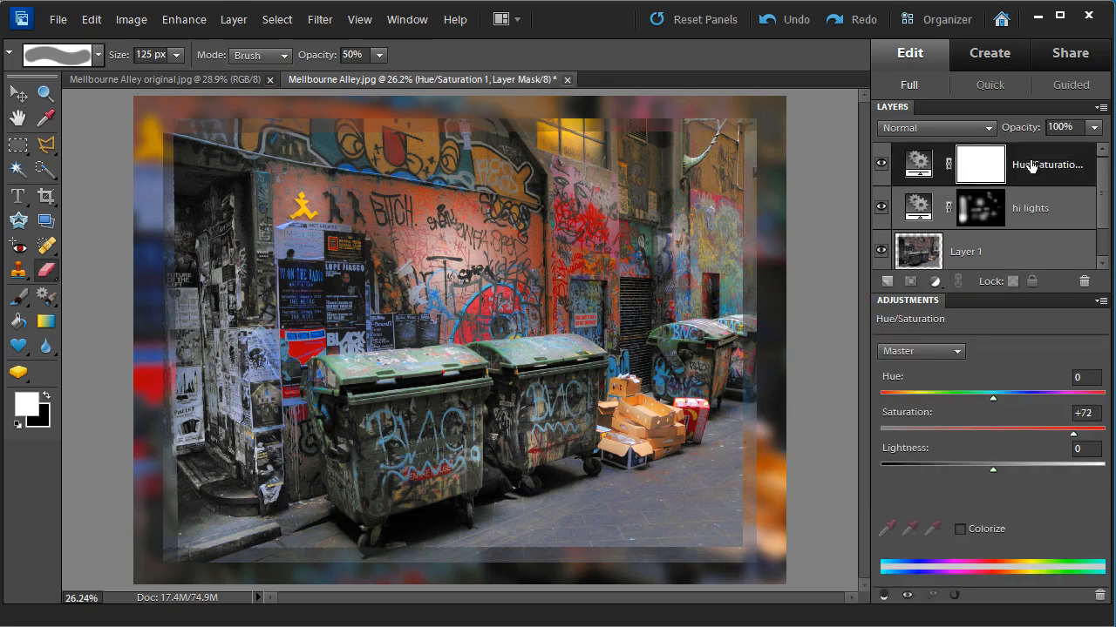
Step: Add a Levels adjustment layer above the Hue/Saturation layer, using the Luminosity blending mode at 100% opacity
click(233, 19)
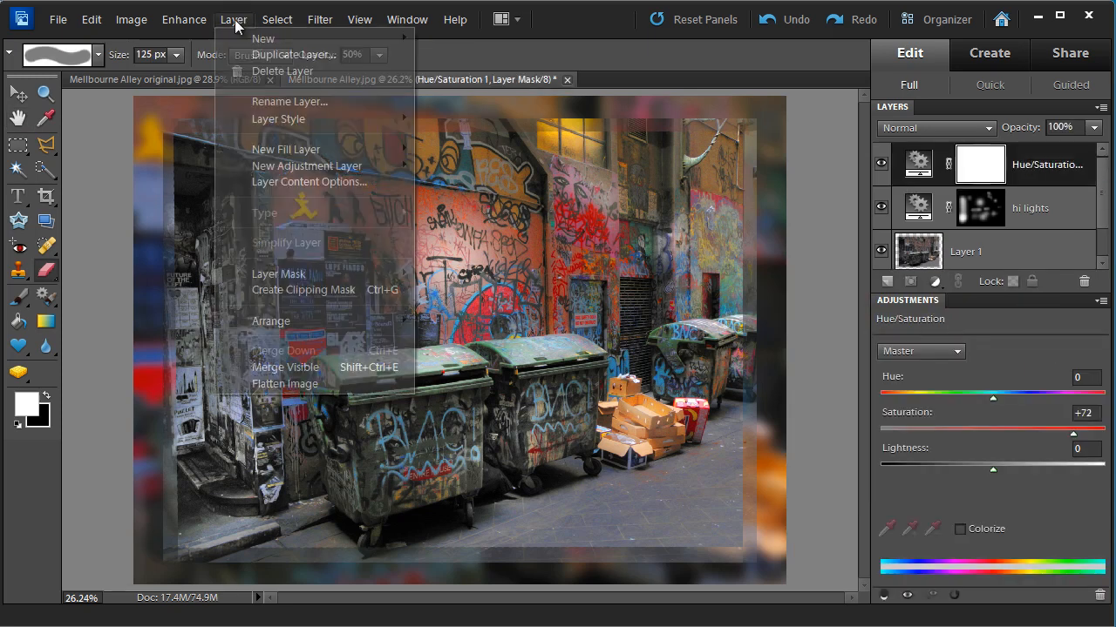
mouse_move(306, 168)
click(446, 165)
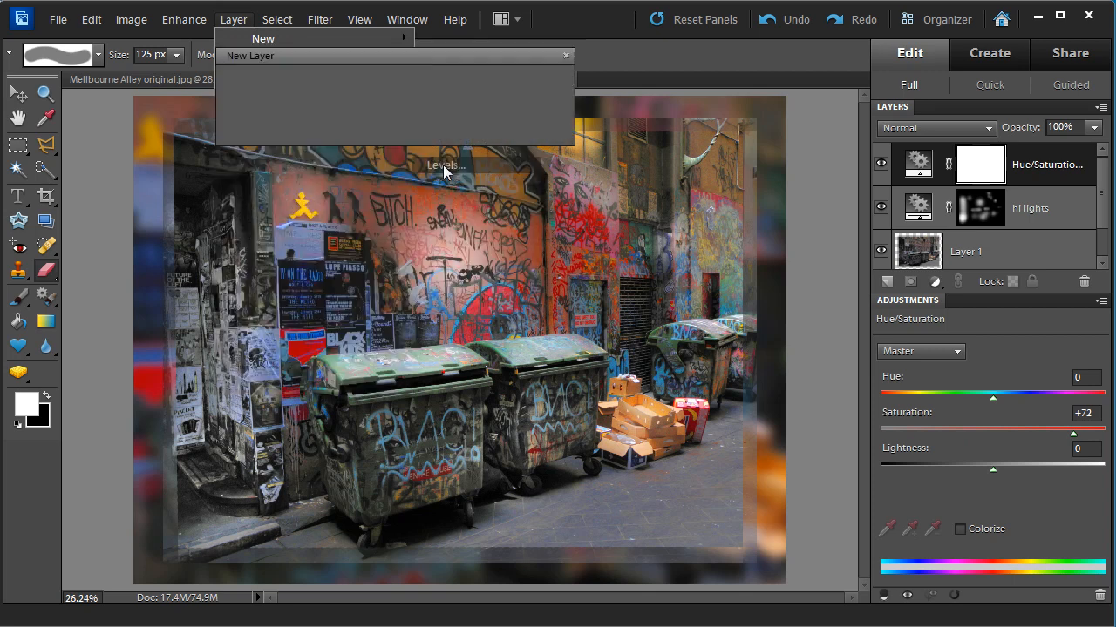
click(321, 127)
click(332, 553)
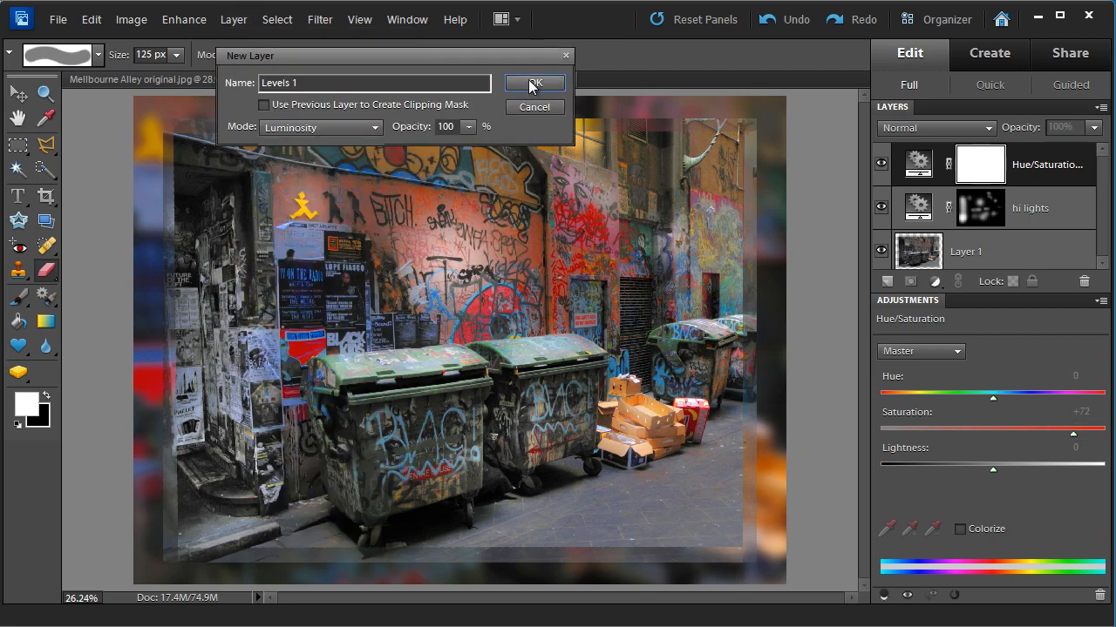
click(532, 82)
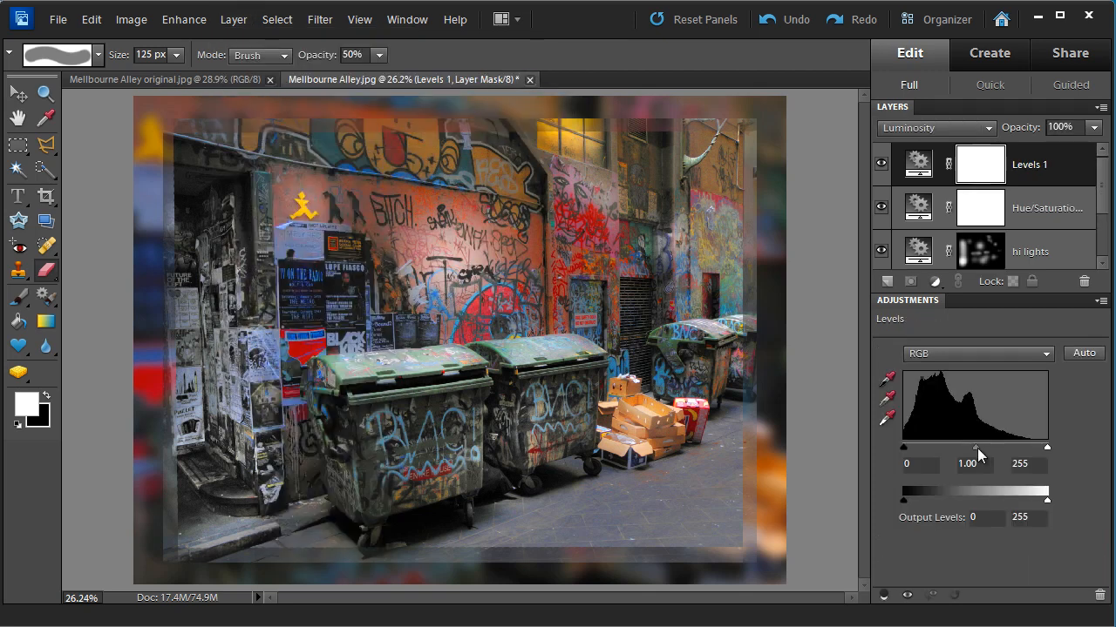
Step: Set the Levels 1 input levels to 8 for shadows, 1.12 for midtones and 246 for highlights
drag(974, 450, 969, 451)
mouse_move(1049, 451)
mouse_down()
mouse_move(1034, 450)
mouse_move(1043, 447)
mouse_up()
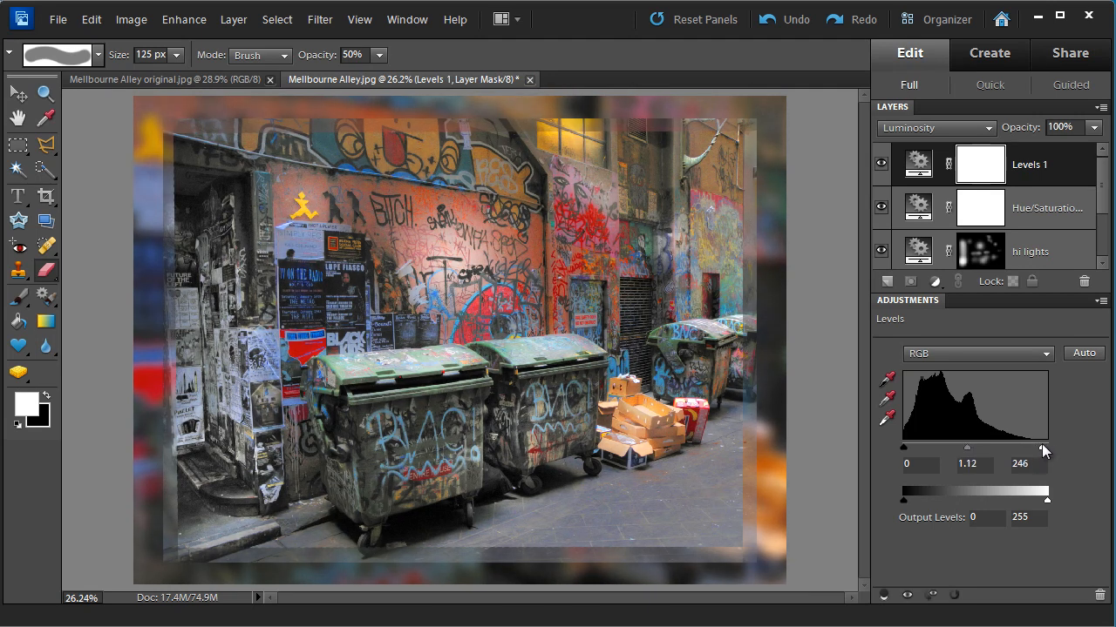
drag(903, 450, 908, 450)
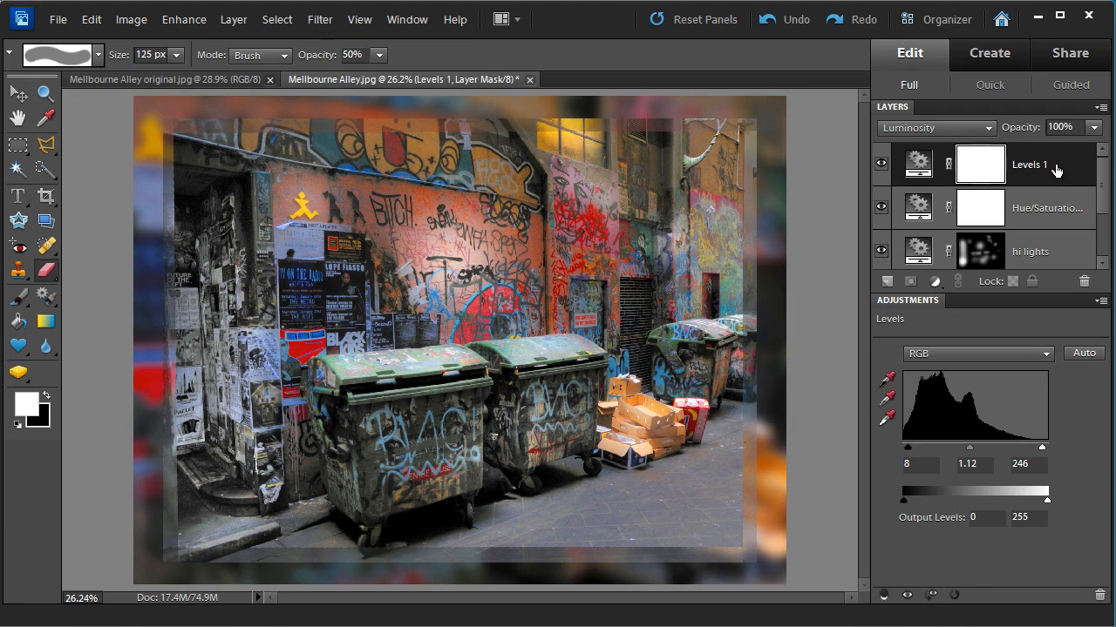
Step: Duplicate the Levels 1 layer, set the copy's midtones to 0.82 and invert its layer mask to black
key(ctrl+j)
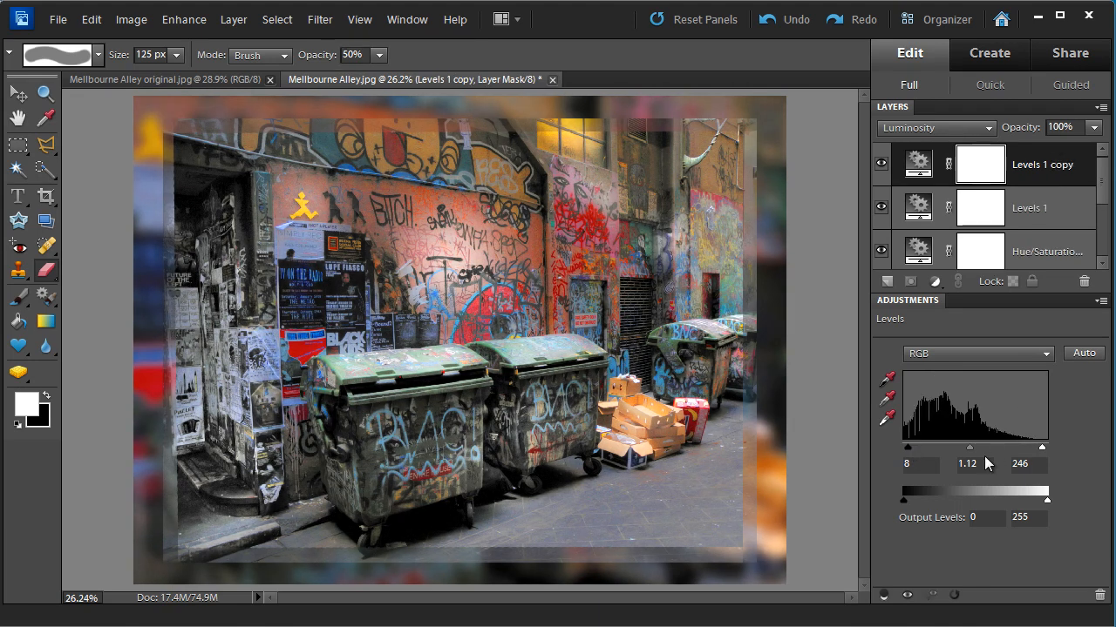
drag(971, 451, 983, 454)
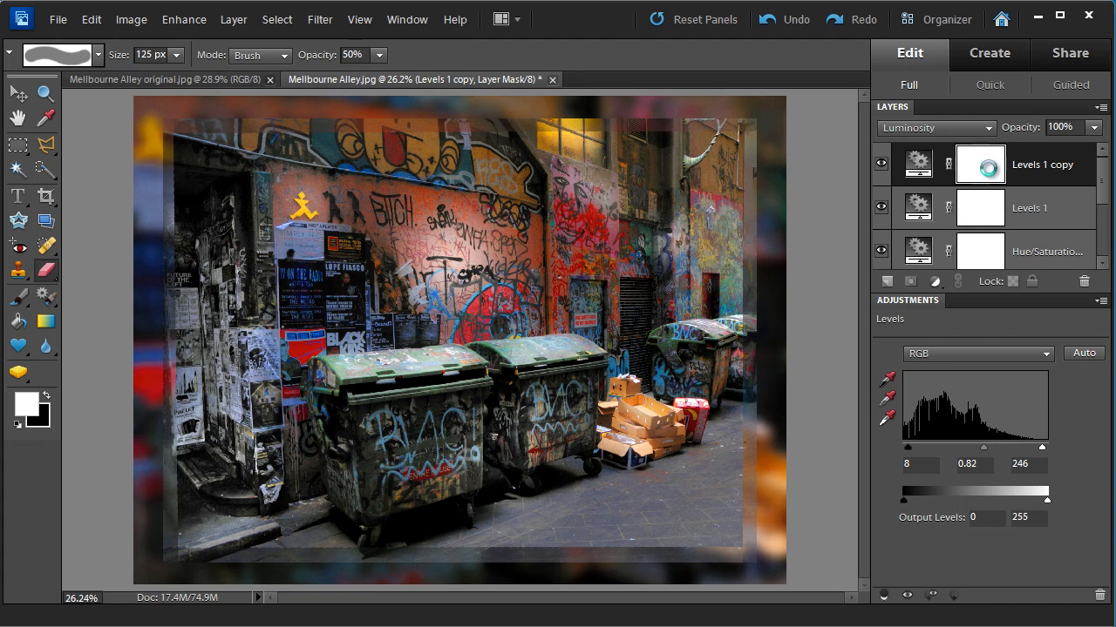
key(ctrl+i)
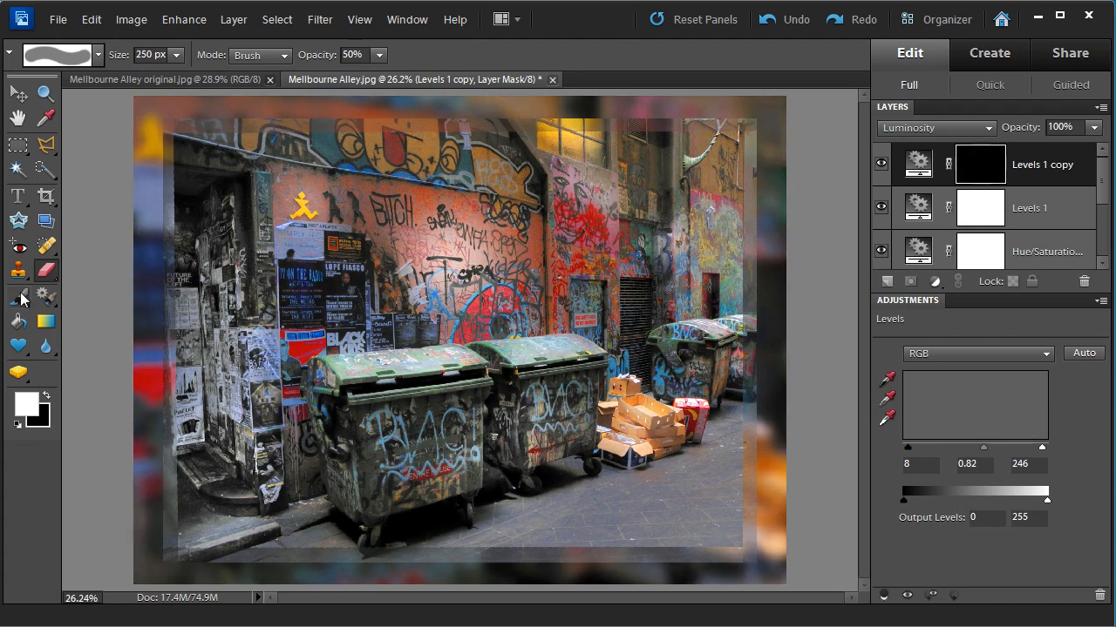
Step: Paint white on the Levels 1 copy mask with a 600 px brush at 100% opacity, covering the photo's right side and lower-right pavement
click(18, 297)
click(435, 54)
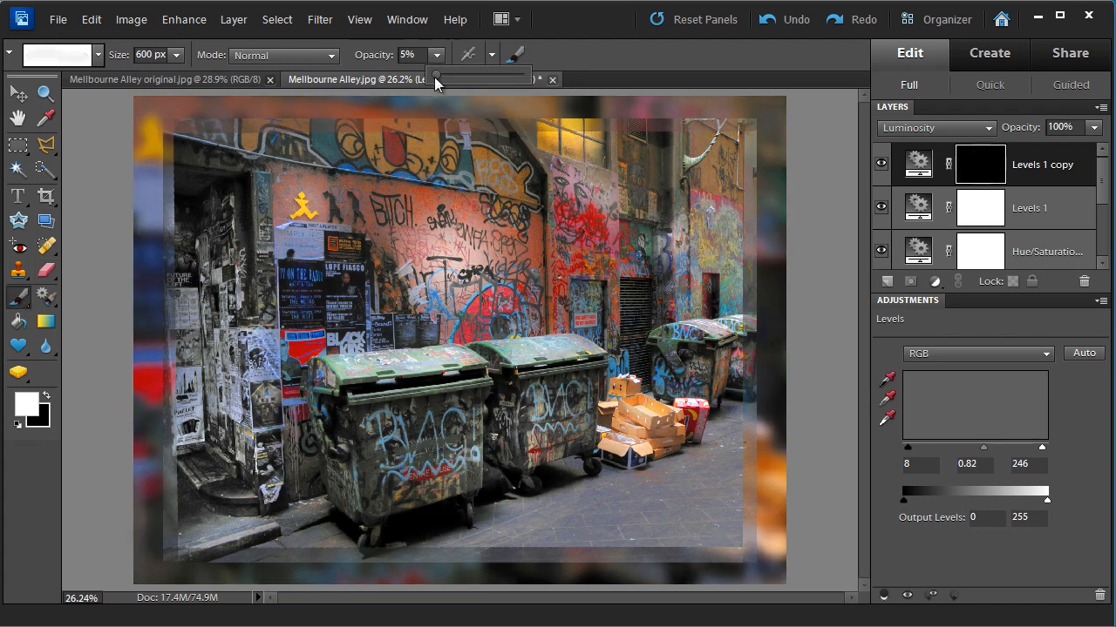
drag(436, 76, 531, 76)
click(624, 38)
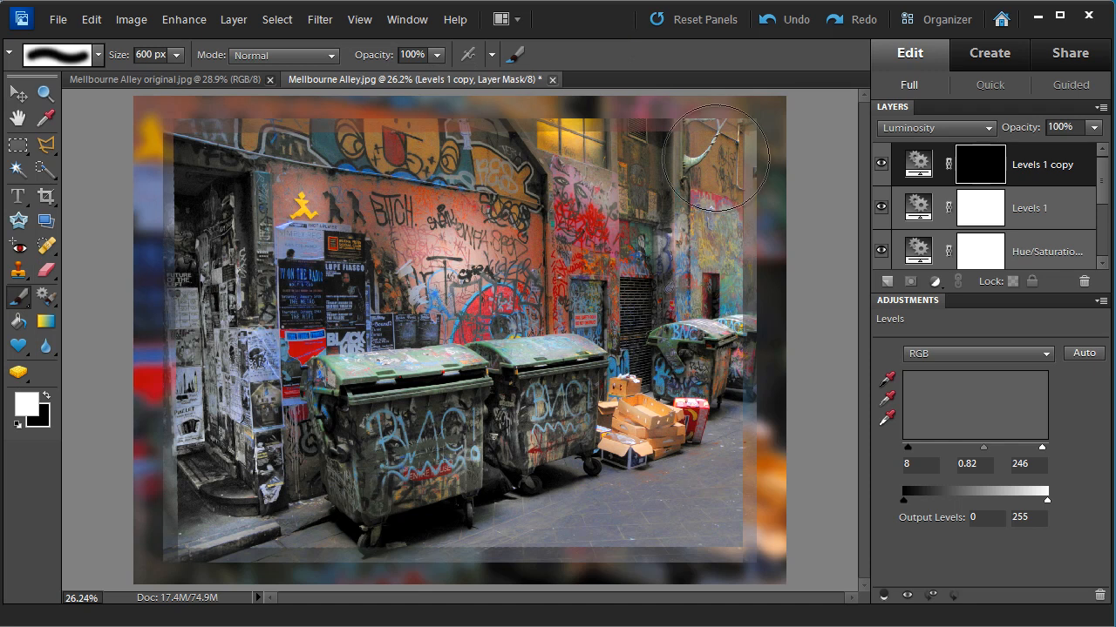
click(698, 176)
mouse_move(745, 304)
mouse_down()
mouse_move(739, 434)
mouse_move(752, 453)
mouse_move(735, 490)
mouse_move(666, 538)
mouse_move(477, 560)
mouse_up()
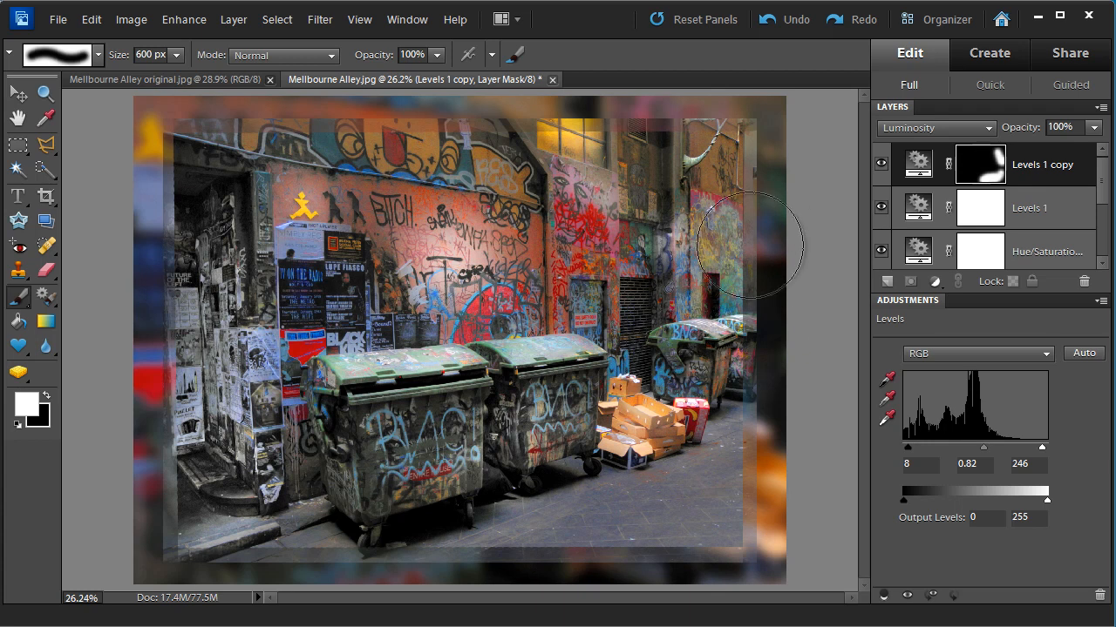
drag(743, 171, 754, 219)
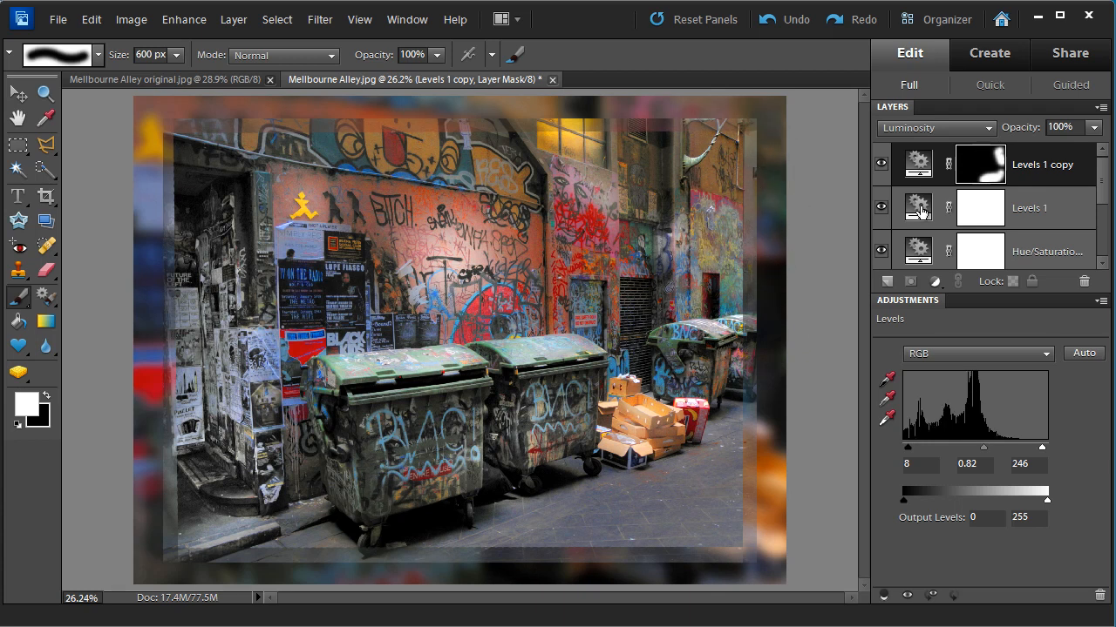
Step: Raise the midtones of Levels 1 to about 1.25 and make the Levels 1 copy mask active again
click(922, 211)
drag(973, 454, 965, 453)
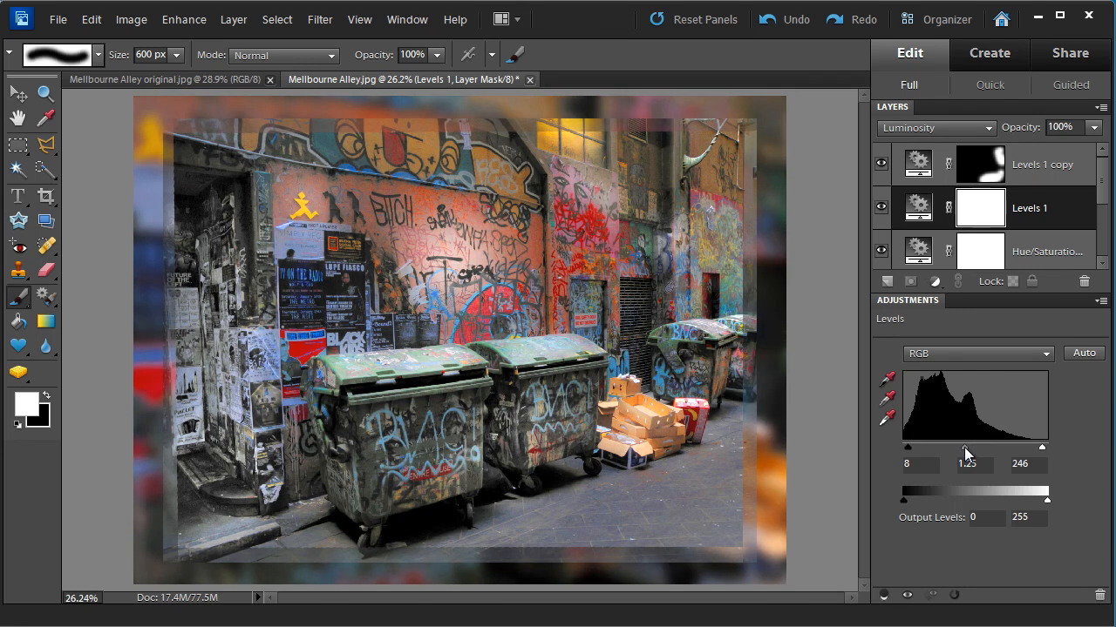
click(999, 176)
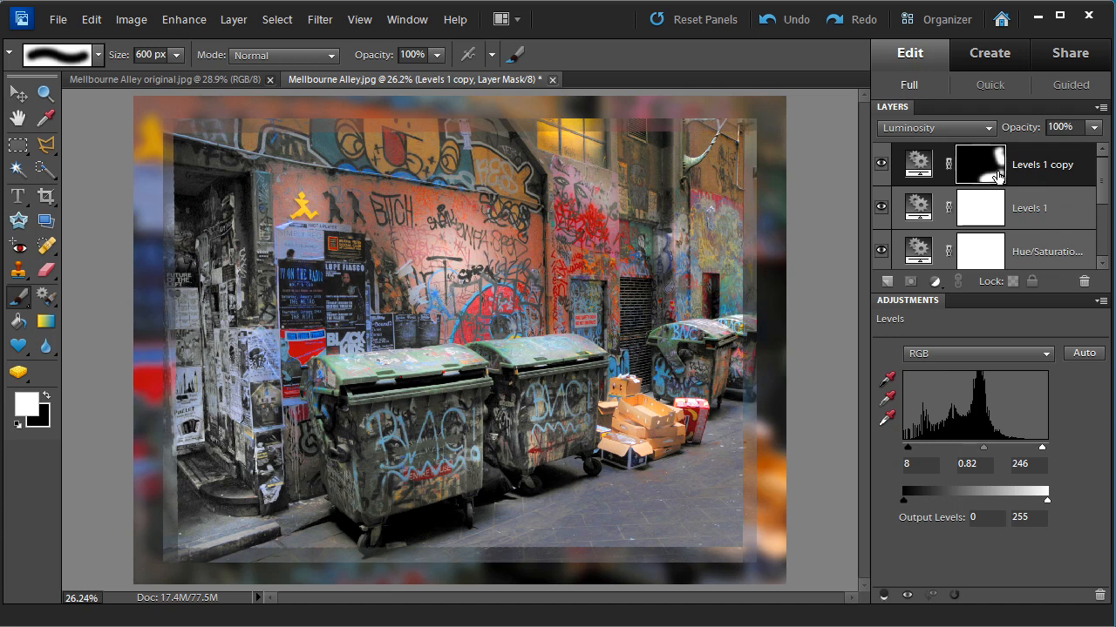
Step: Add a text box across the upper wall reading "Melbourne" in white Courier Regular at 30 pt
click(19, 197)
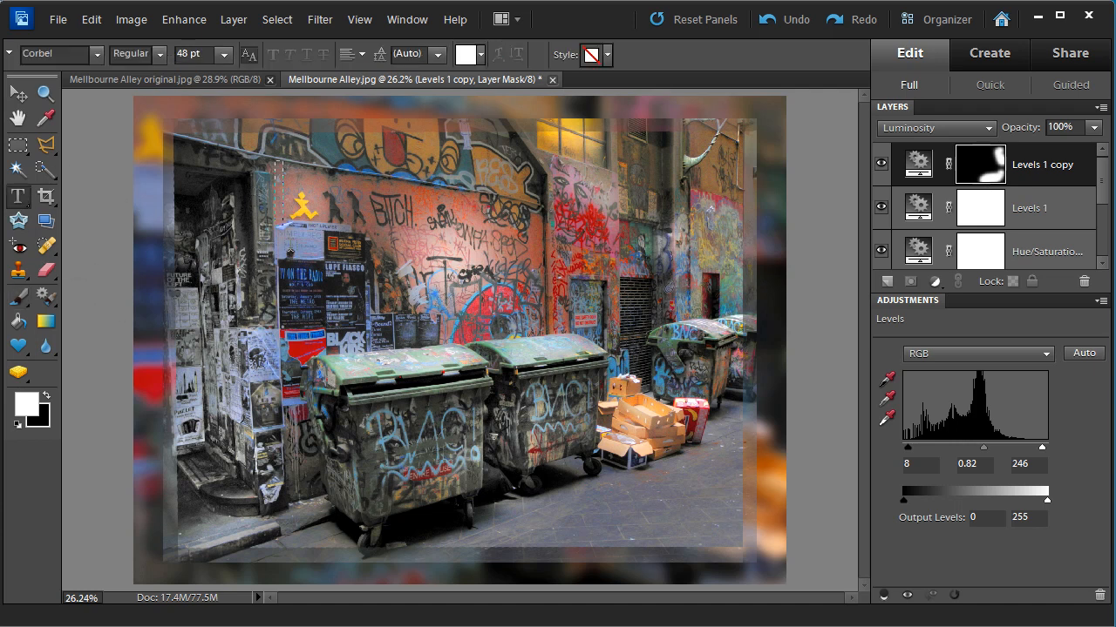
drag(290, 253, 651, 310)
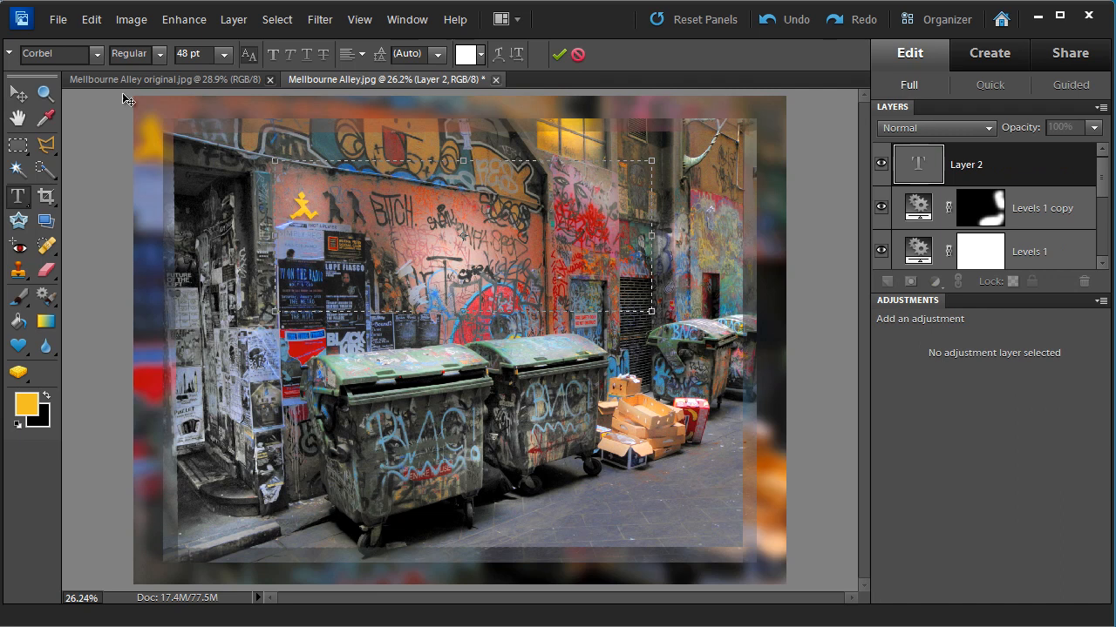
click(97, 56)
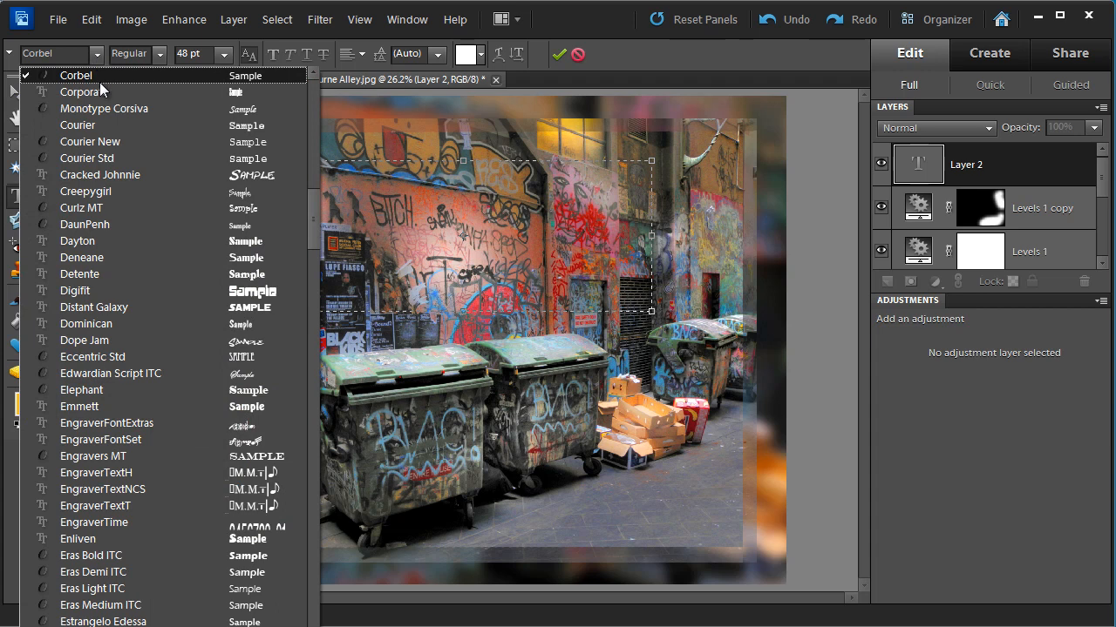
click(96, 124)
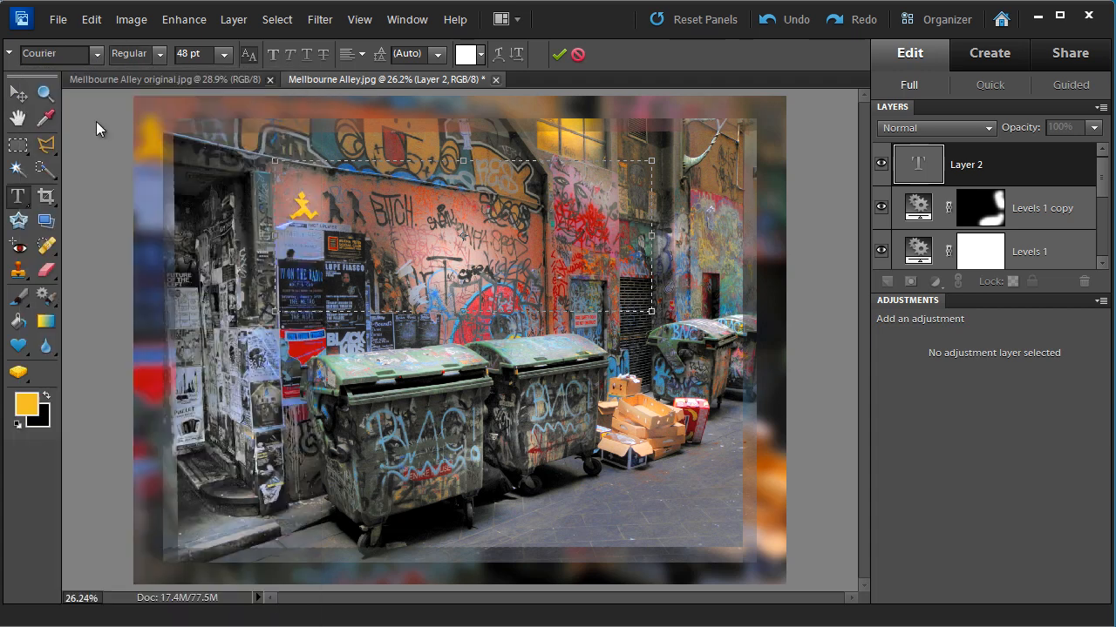
click(224, 56)
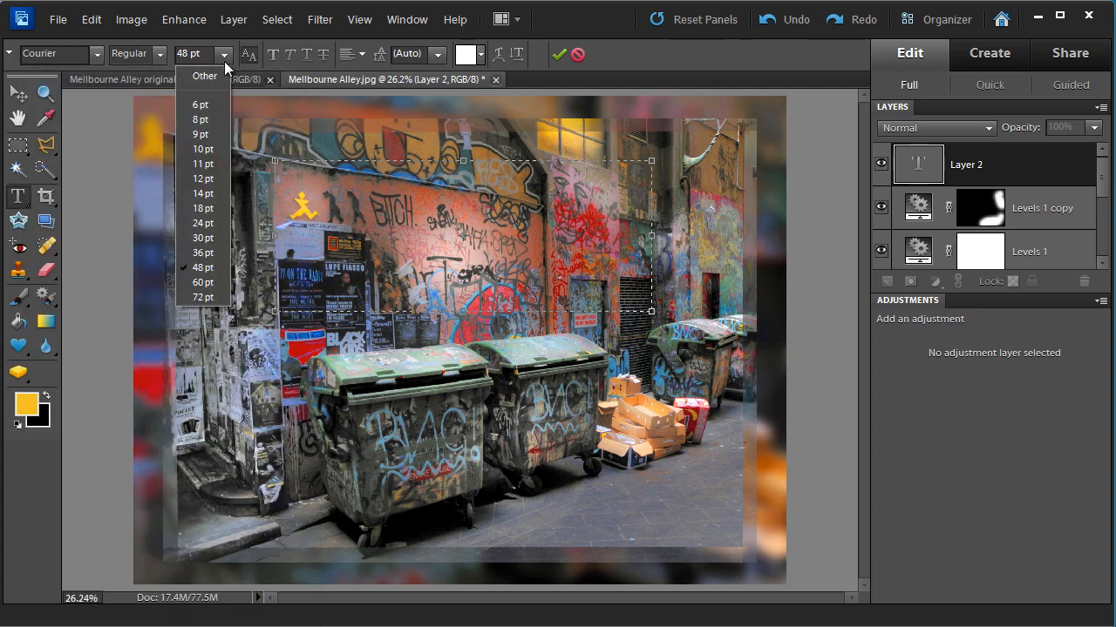
click(204, 238)
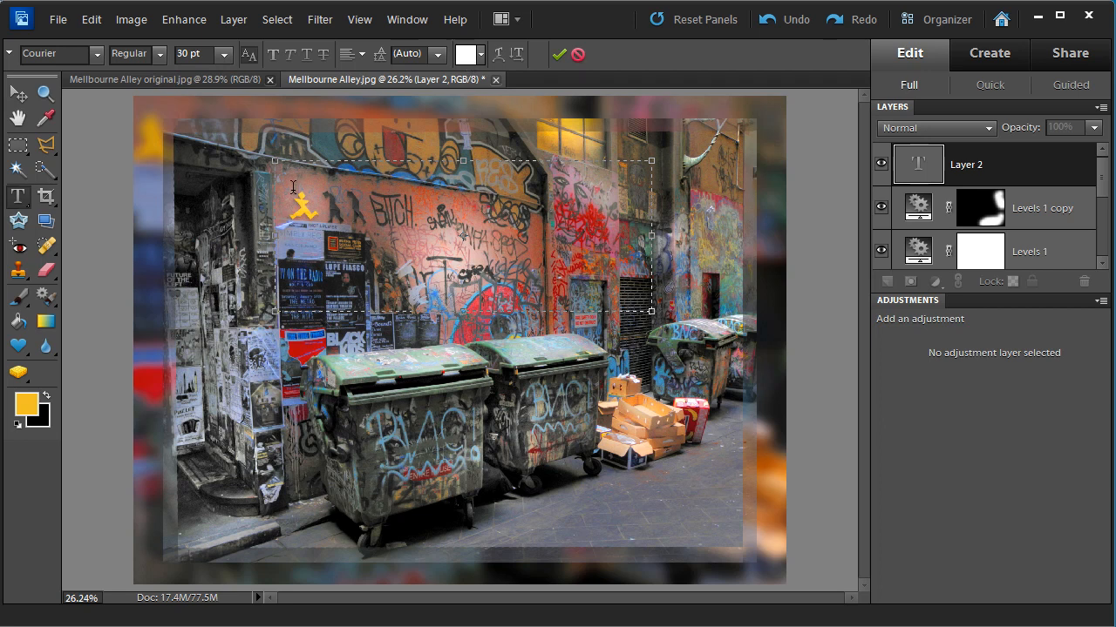
text(Melbourne)
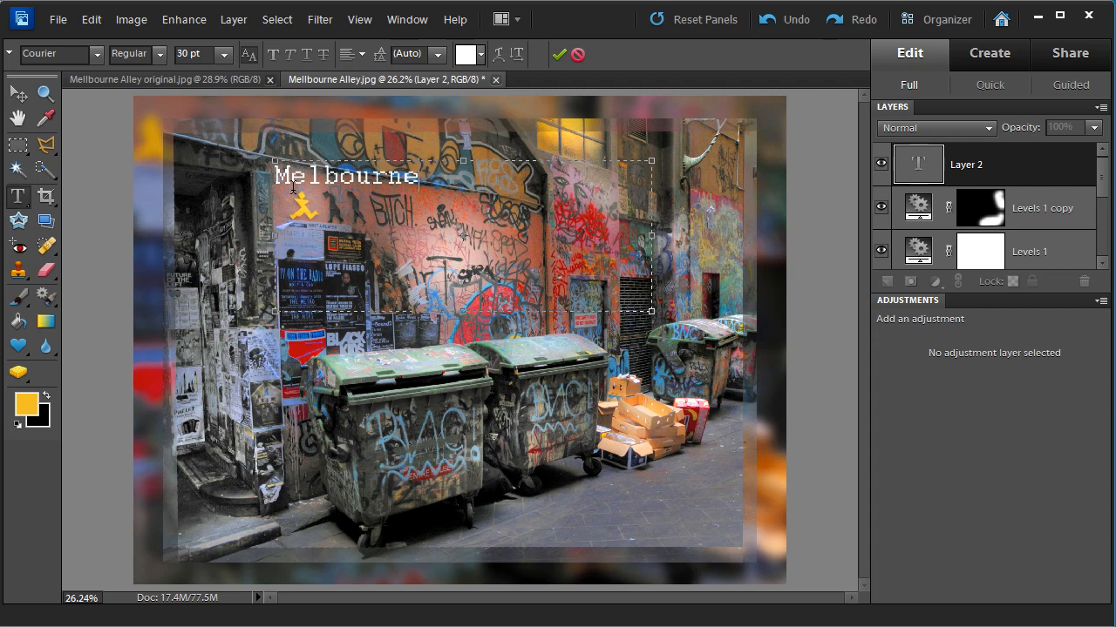
click(558, 57)
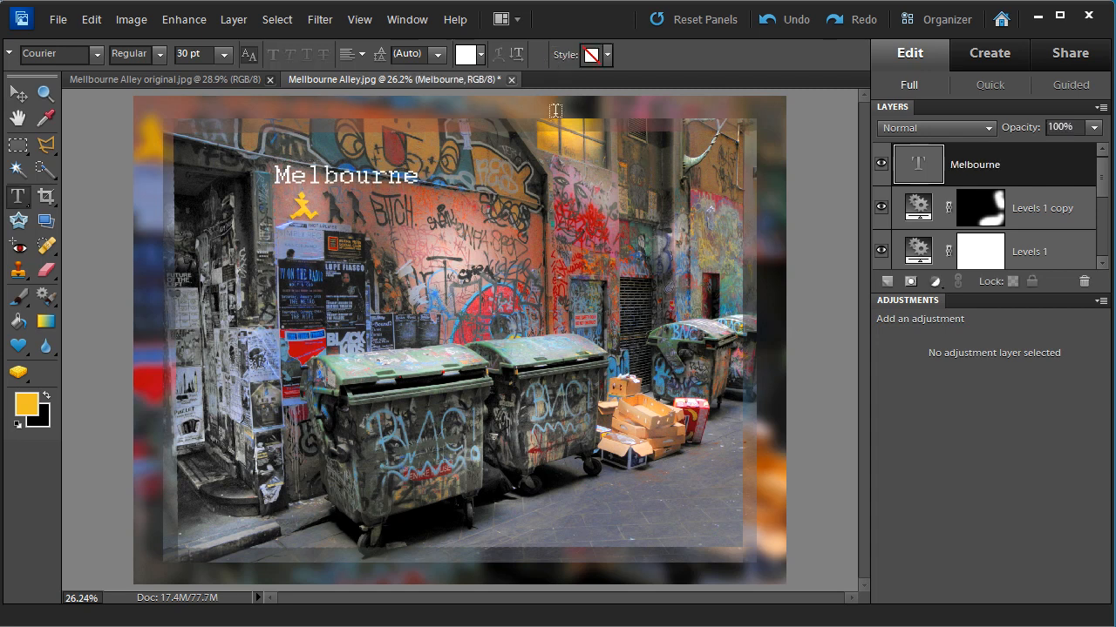
Step: Move the Melbourne text onto the pavement in the photo's lower-right corner and enlarge it to 48 pt
drag(347, 188, 592, 525)
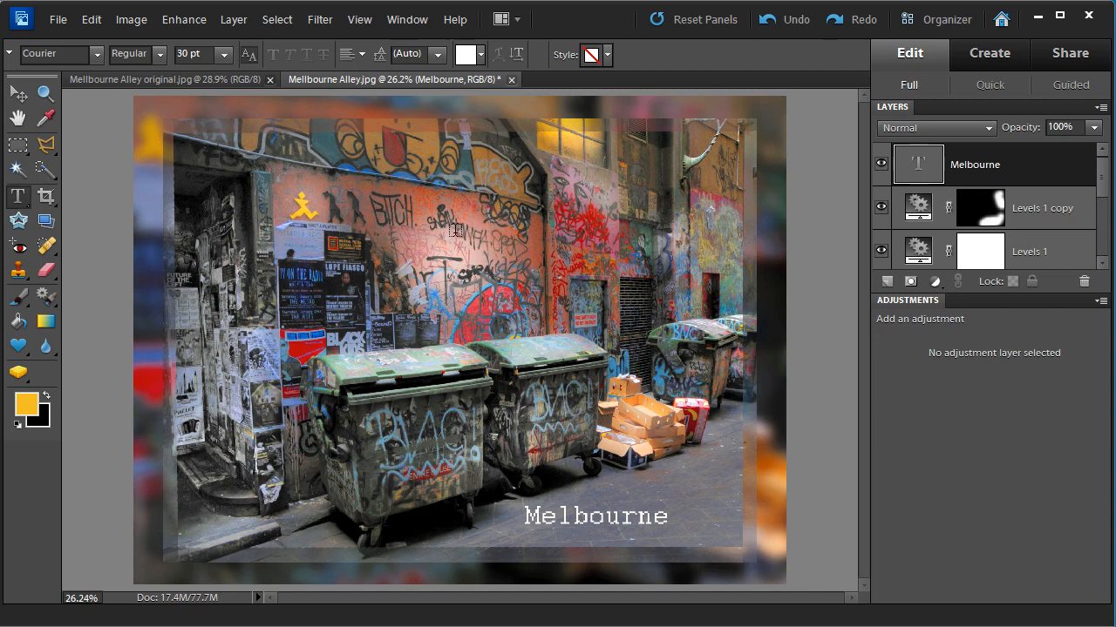
click(224, 54)
click(211, 271)
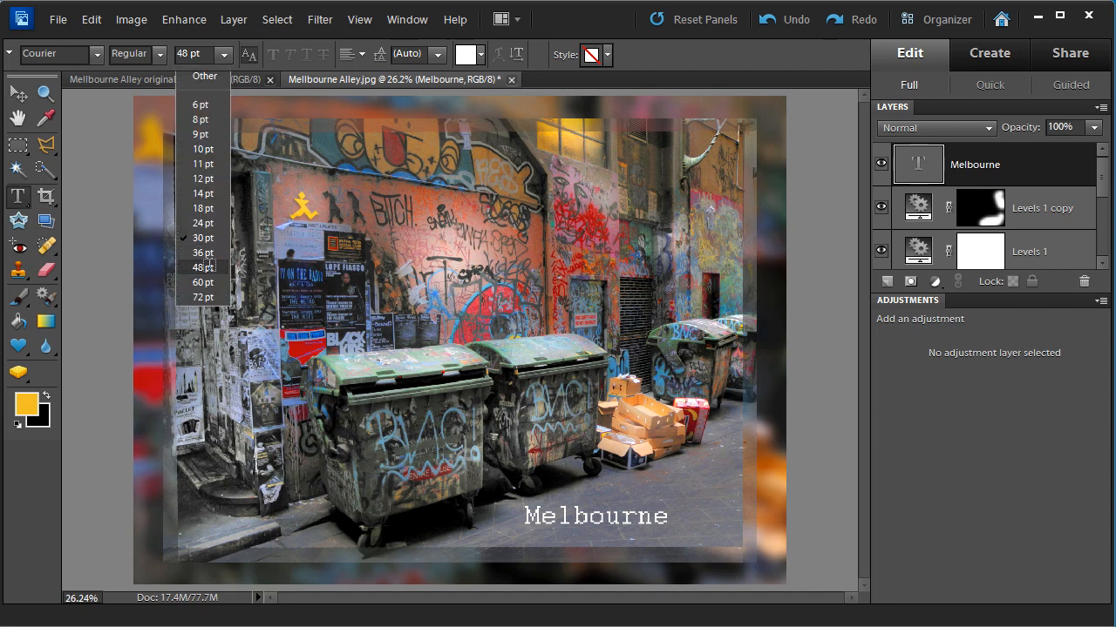
drag(660, 534, 637, 521)
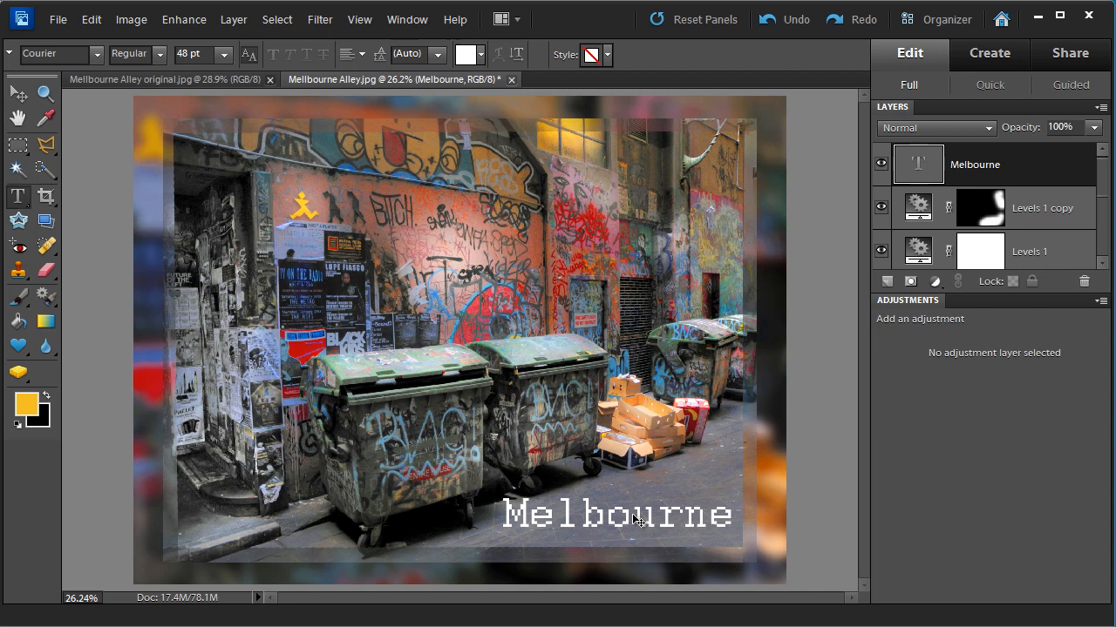
Step: Try out successive fonts on the Melbourne text, going from Courier New through Curlz MT and Dayton to Detente
click(61, 54)
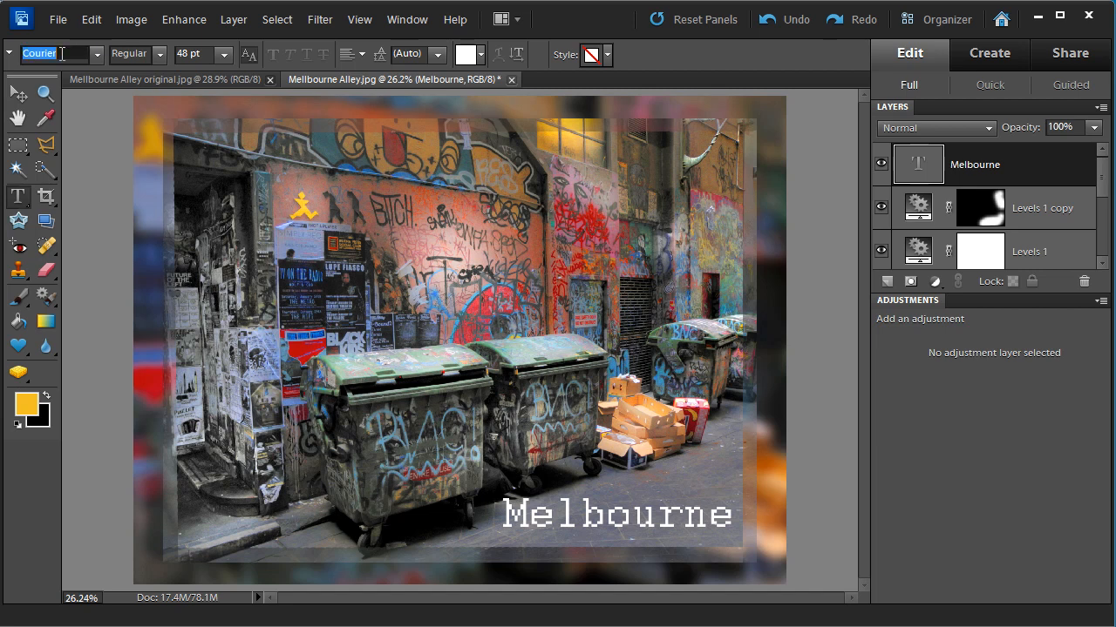
key(Down)
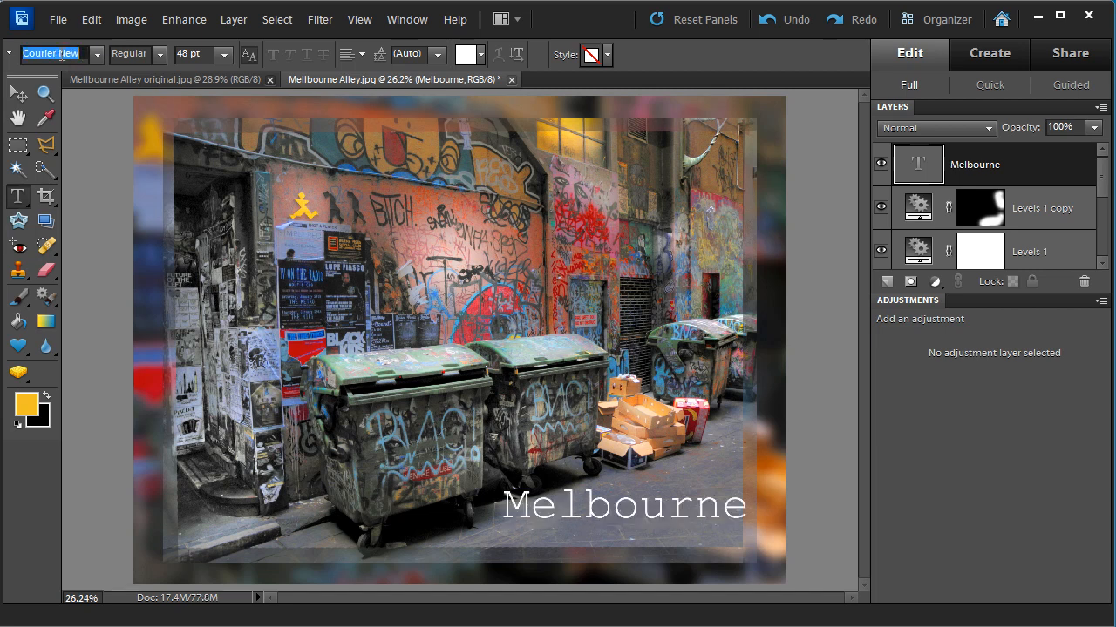
key(Down)
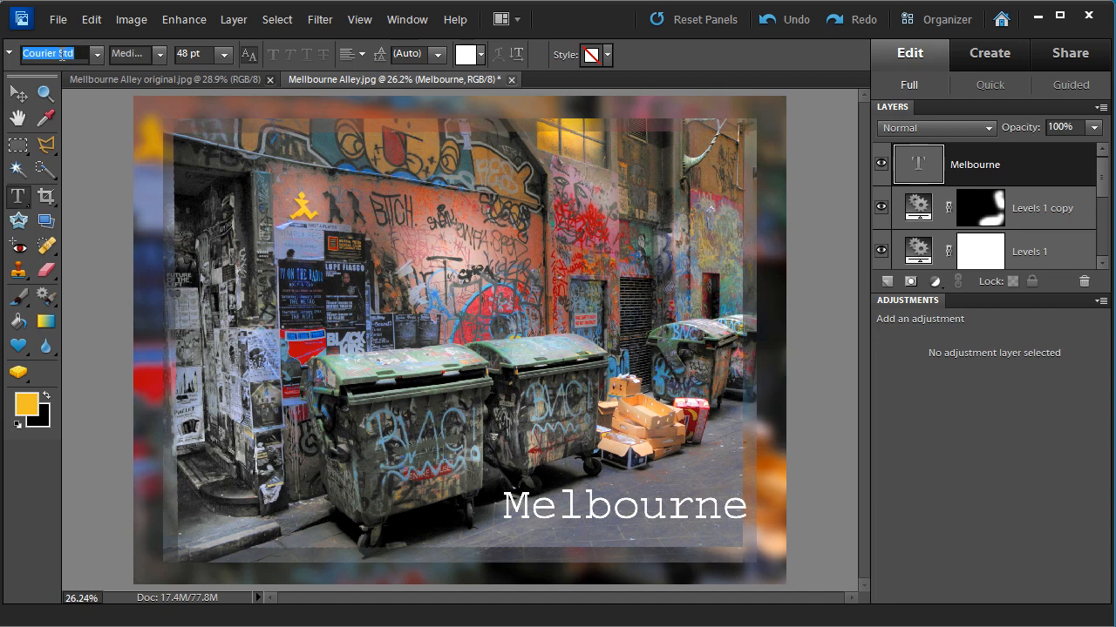
key(Down)
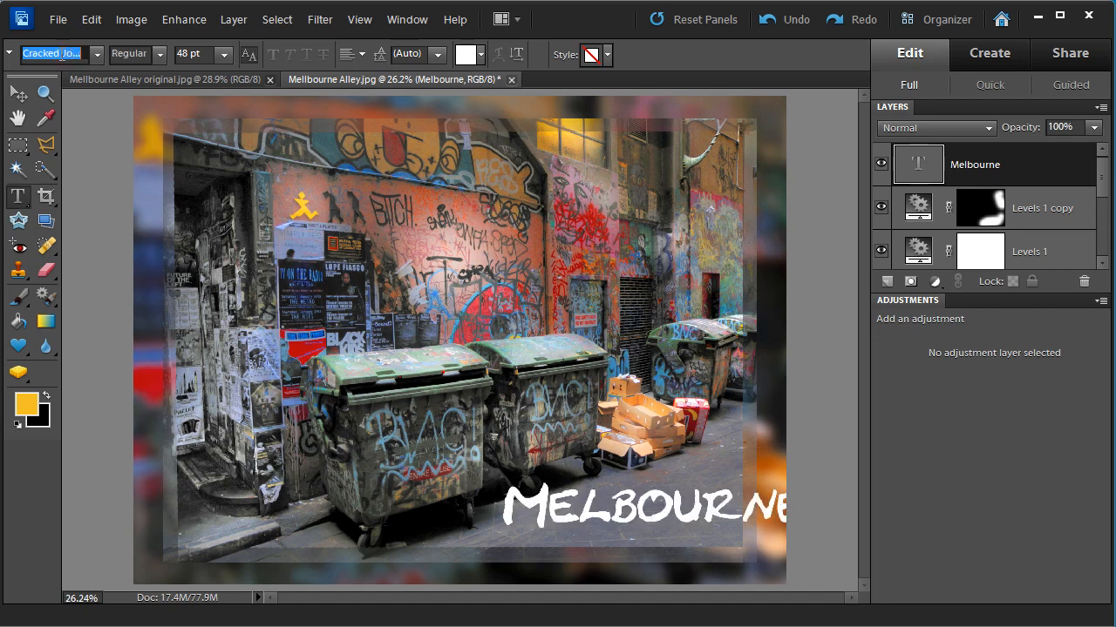
key(Down)
key(Down)
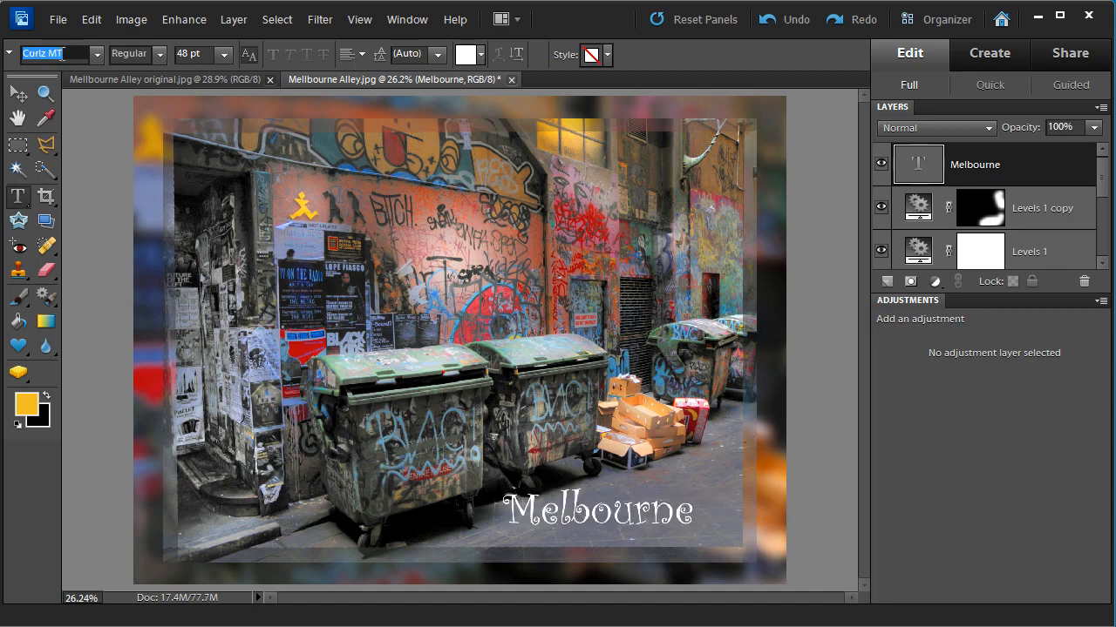
key(Down)
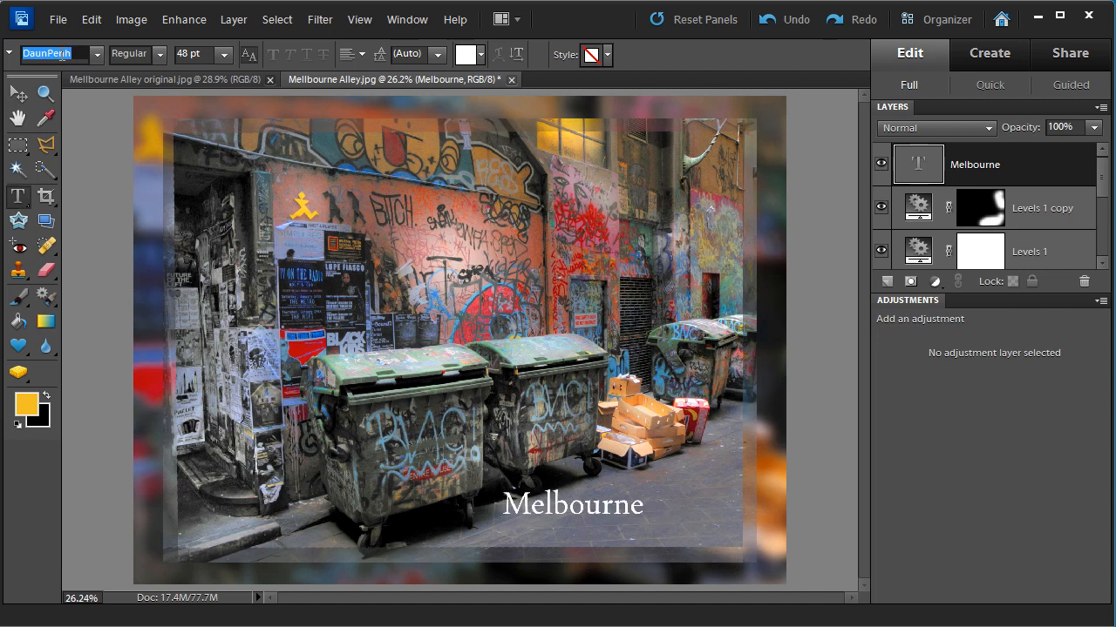
key(Down)
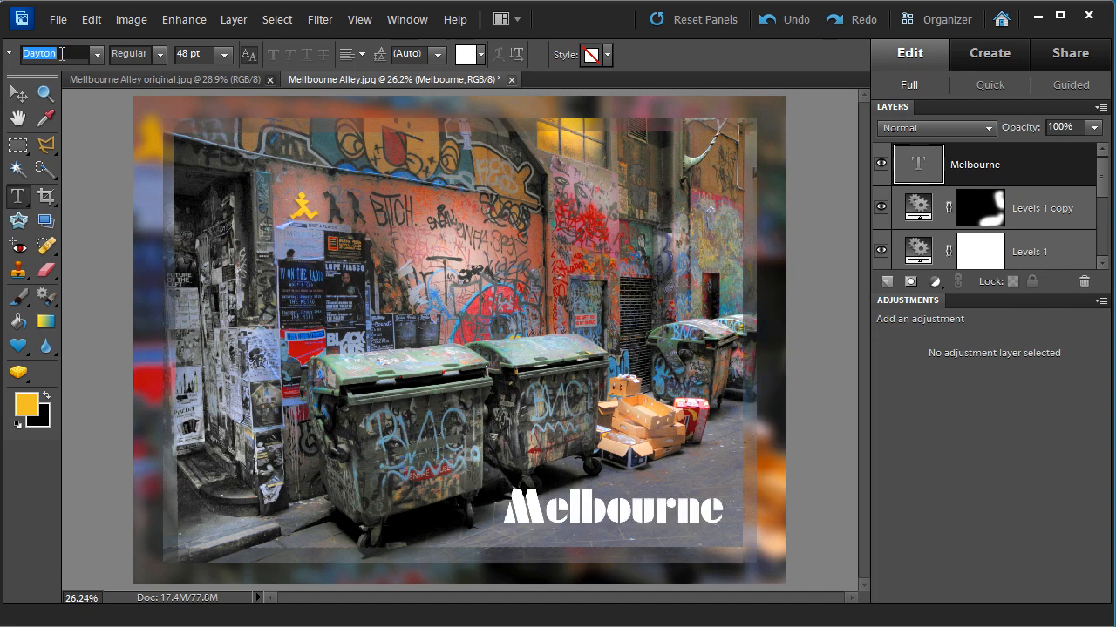
key(Down)
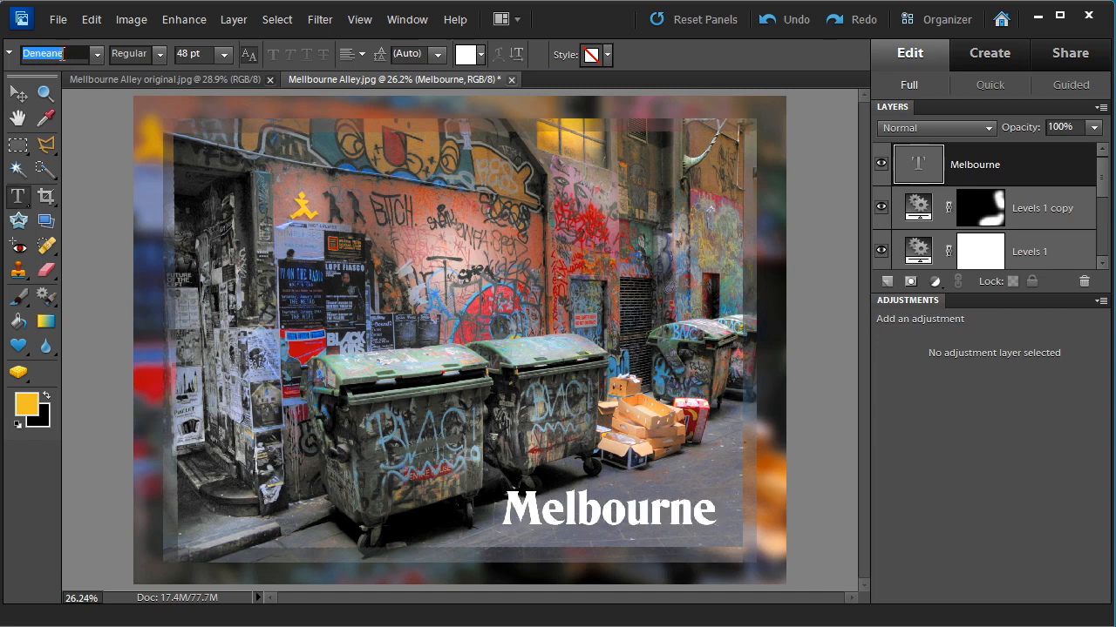
key(Down)
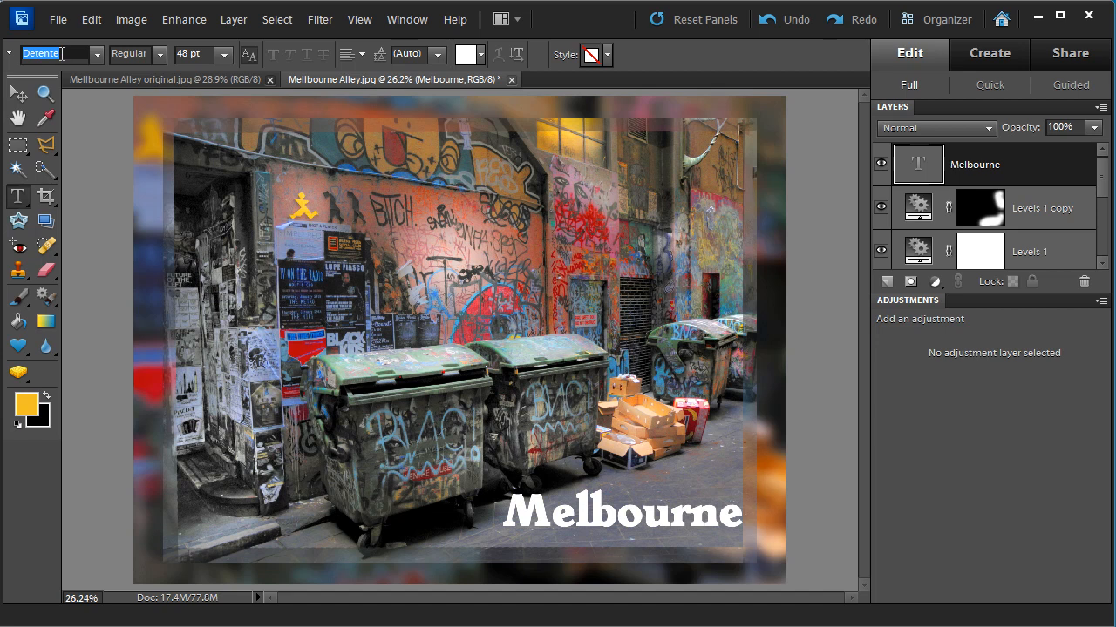
Step: Set the Melbourne text to the hand-lettered Cracked Jo... font and shift it left so the whole word fits inside the photo
key(Up)
key(Up)
key(Up)
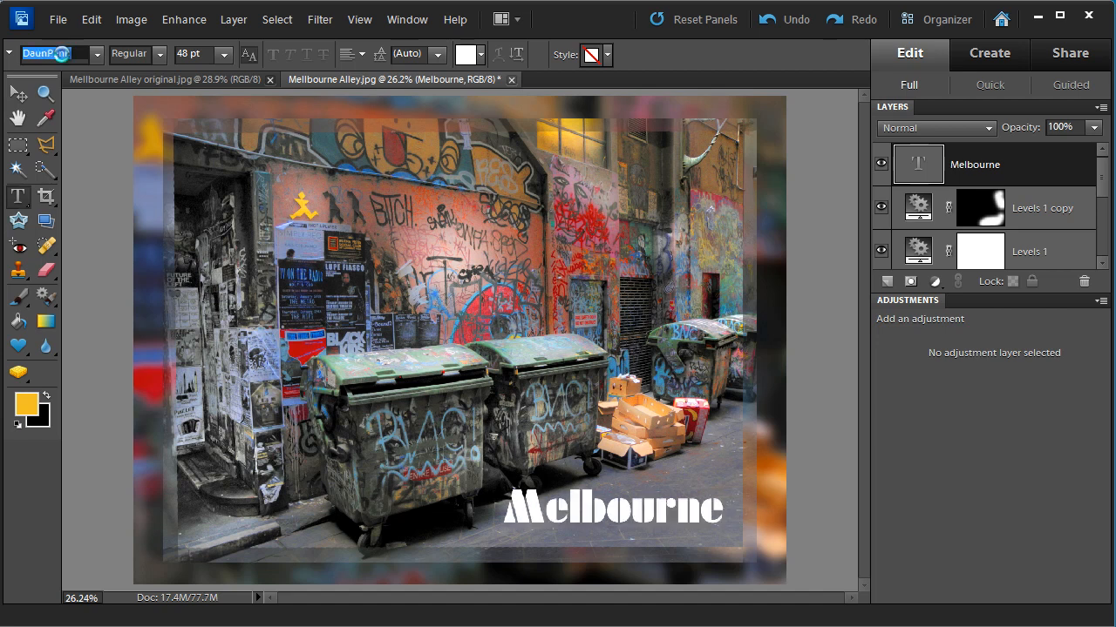
key(Up)
key(Up)
key(Up)
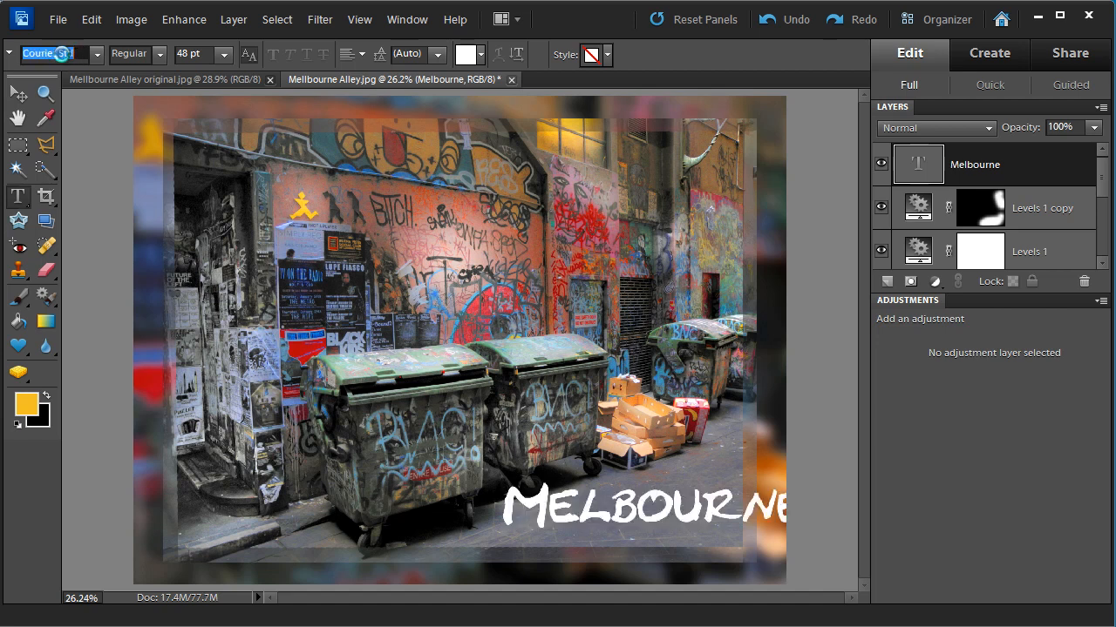
key(Down)
key(Up)
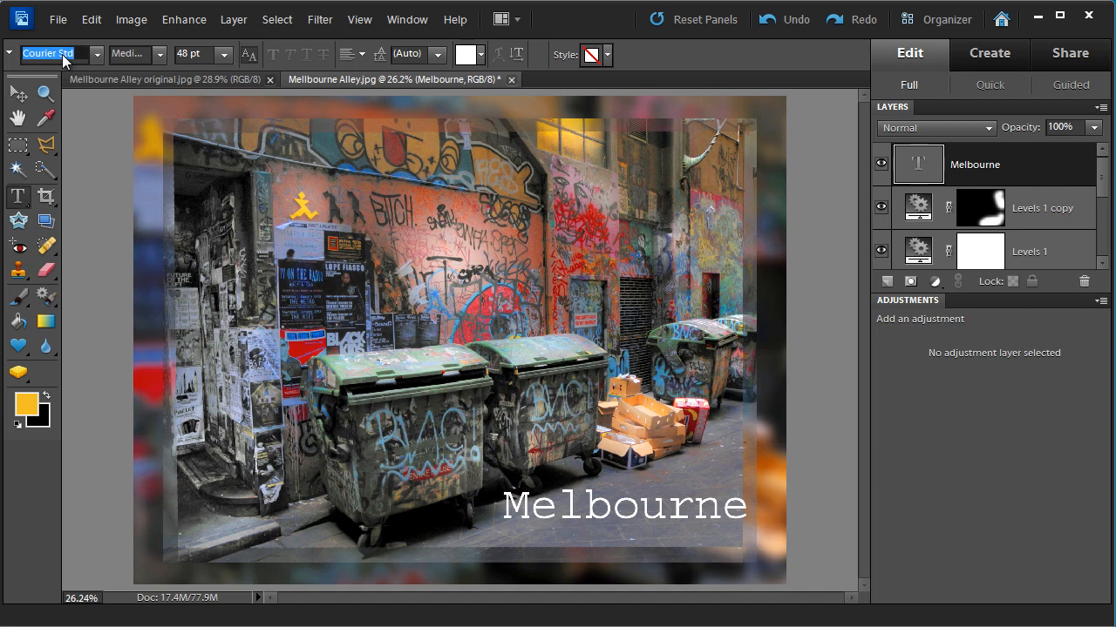
key(Up)
key(Down)
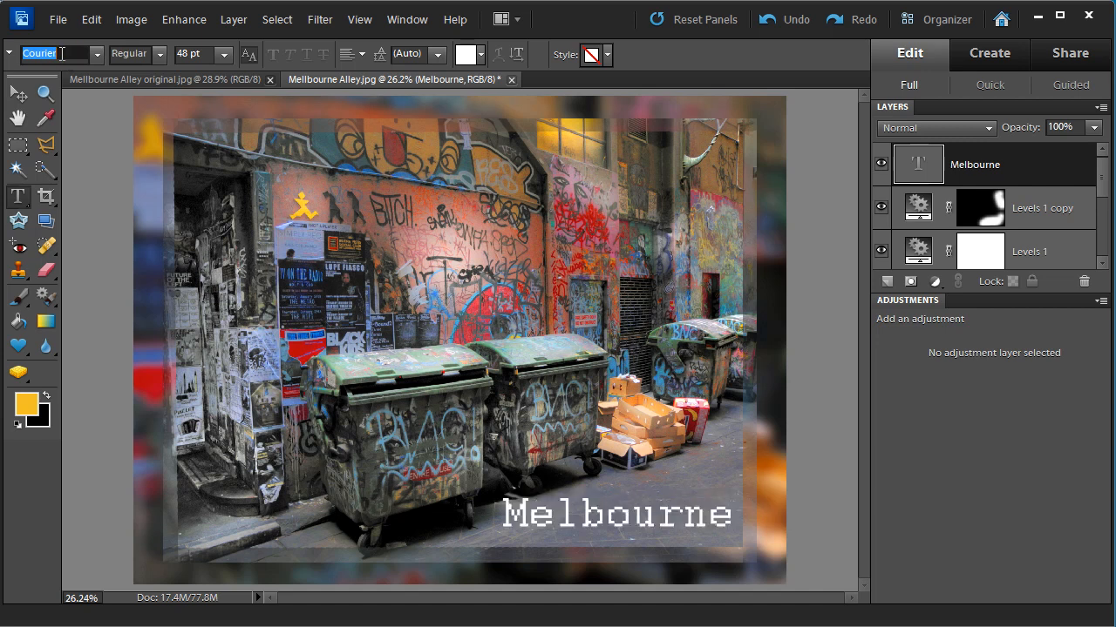
key(Up)
key(Down)
key(Down)
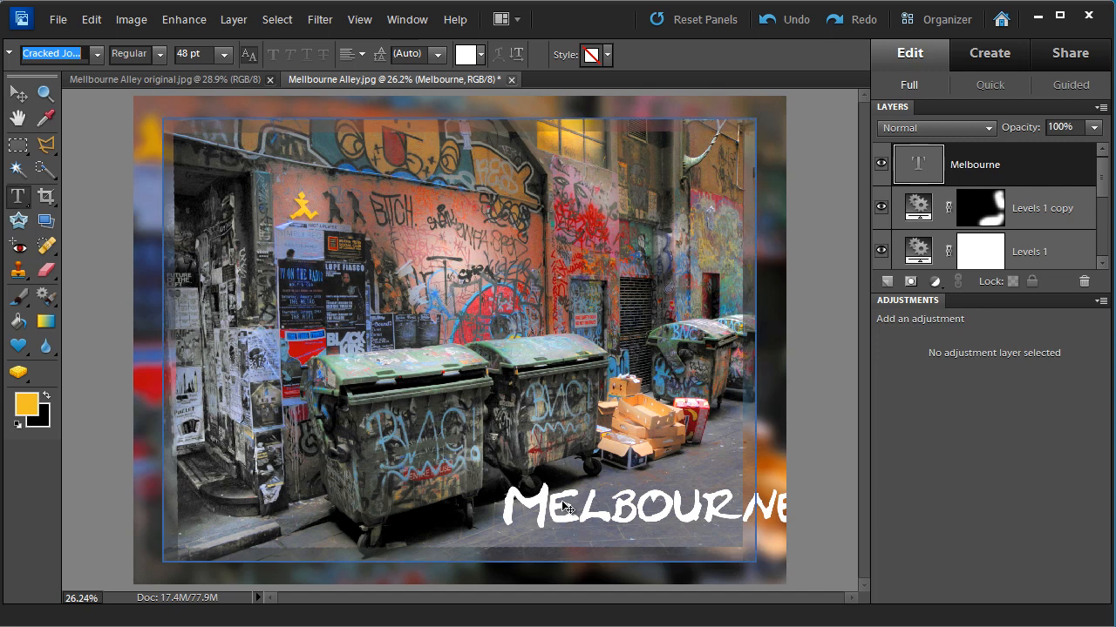
drag(663, 514, 587, 517)
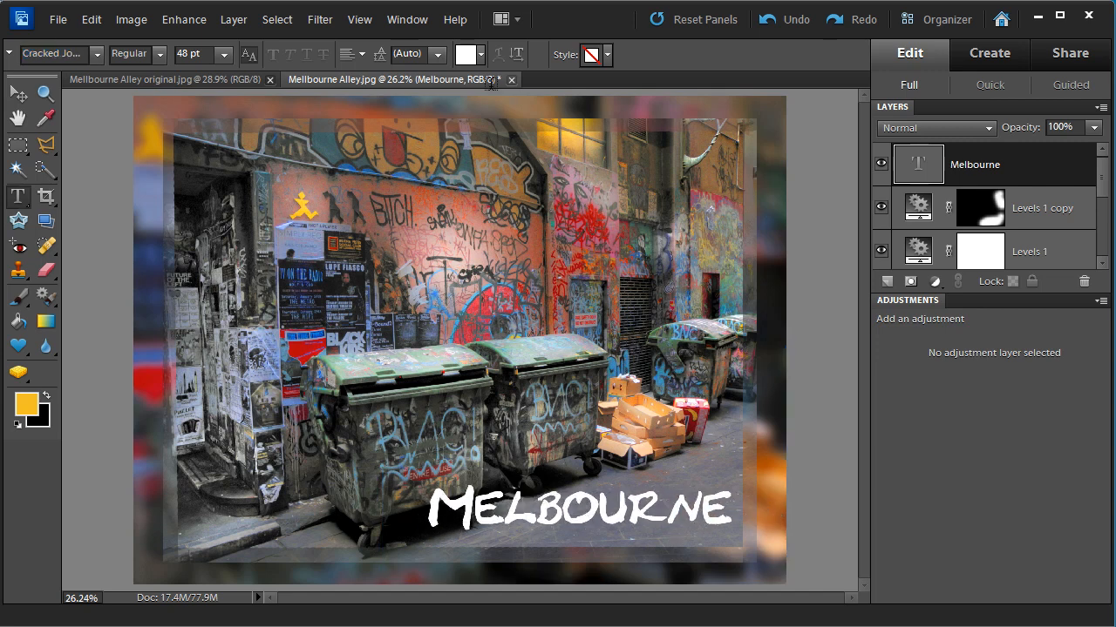
Step: Try light green, yellow, magenta and orange swatches as the Melbourne text color
click(481, 54)
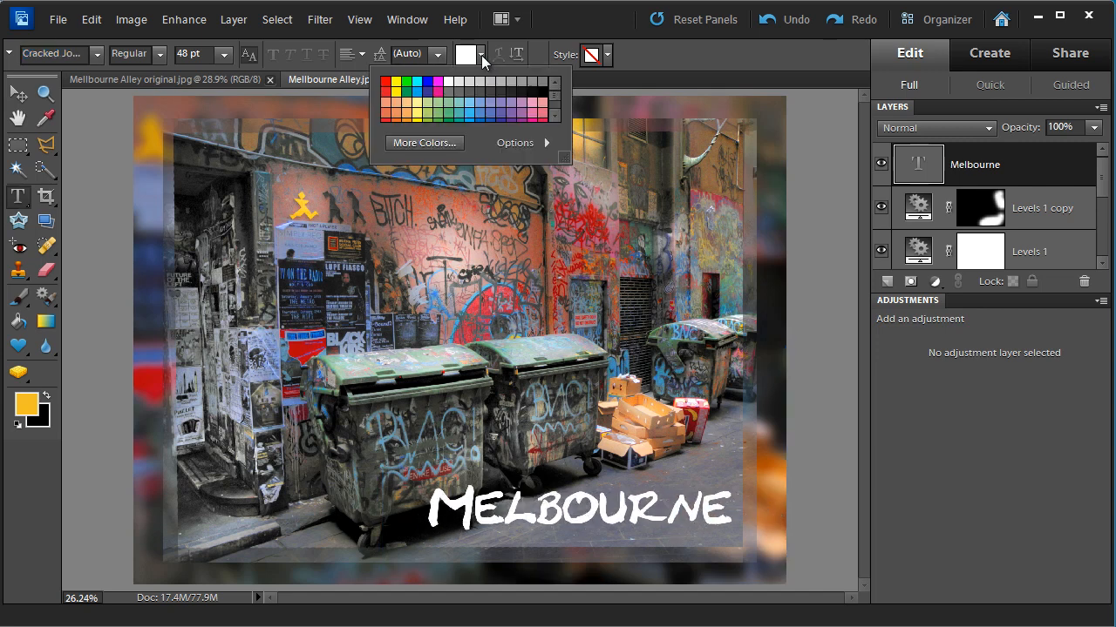
click(449, 103)
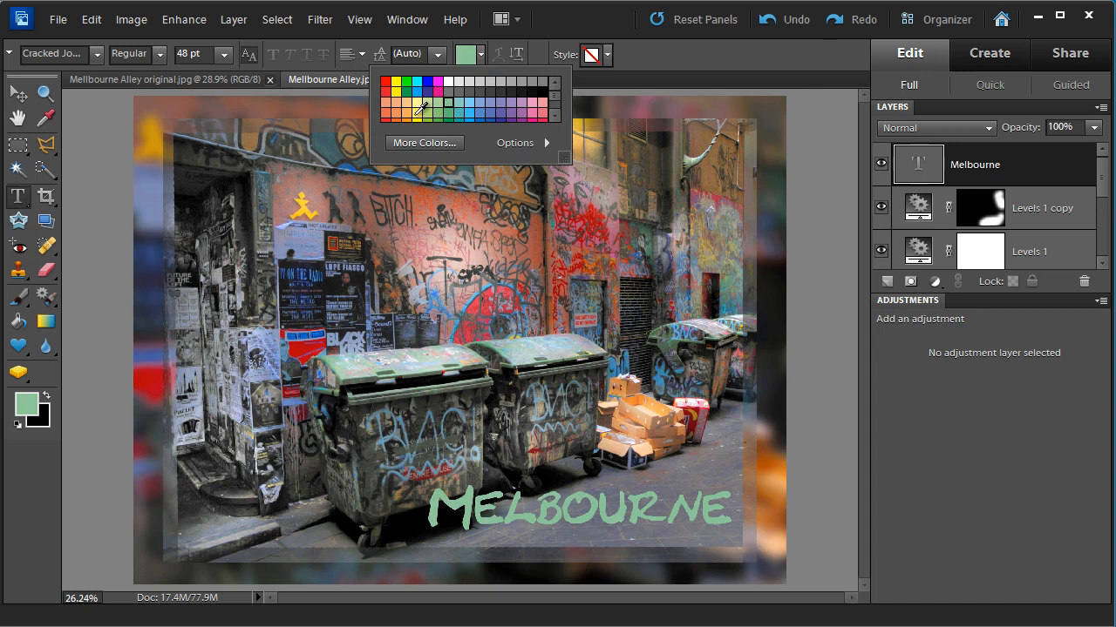
click(418, 112)
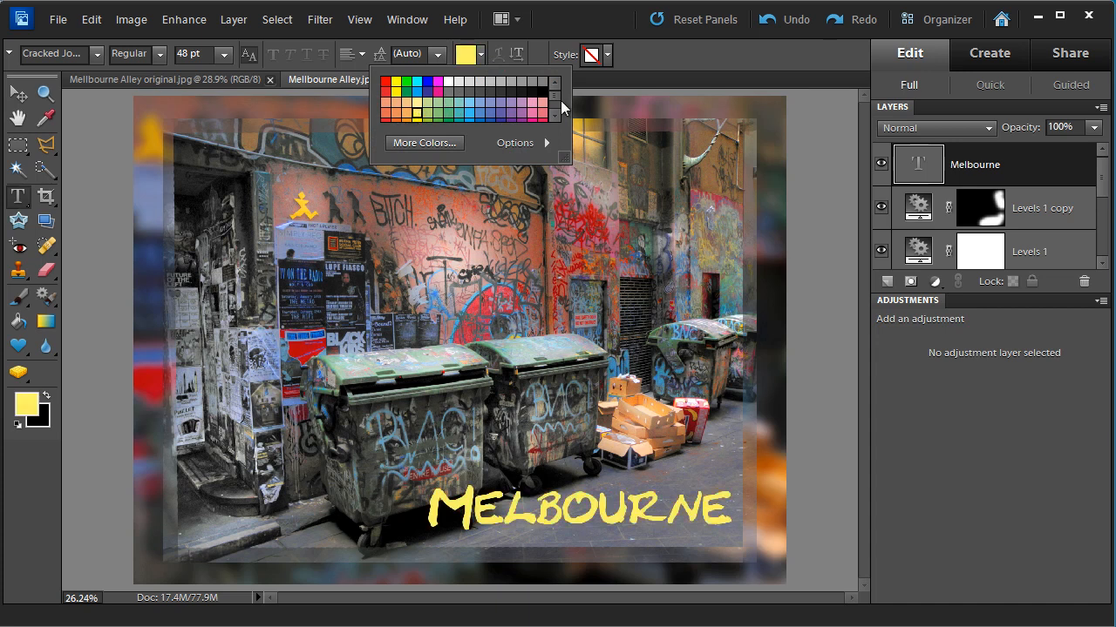
drag(555, 95, 554, 105)
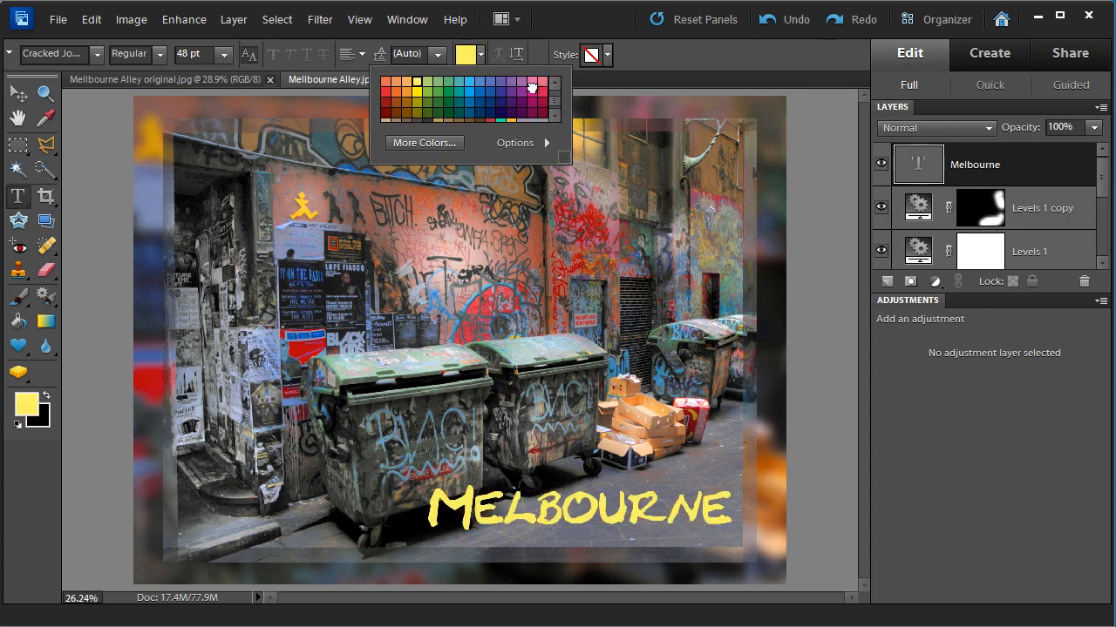
click(532, 90)
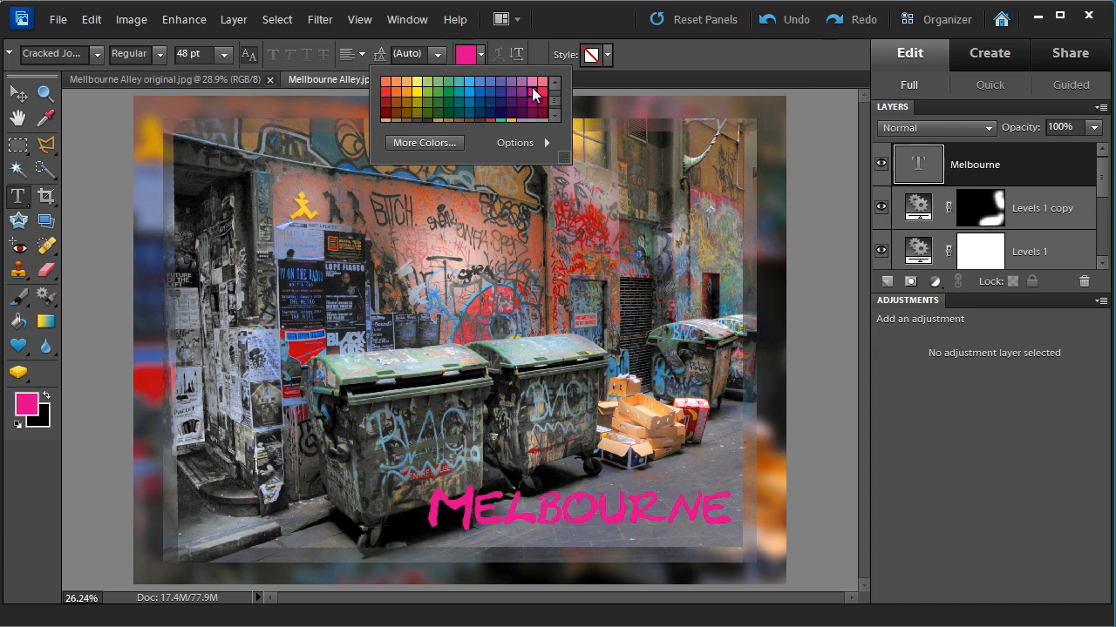
click(397, 90)
Step: Mix a muted custom orange, hex d66834, for the Melbourne text and add it to the palette
click(449, 147)
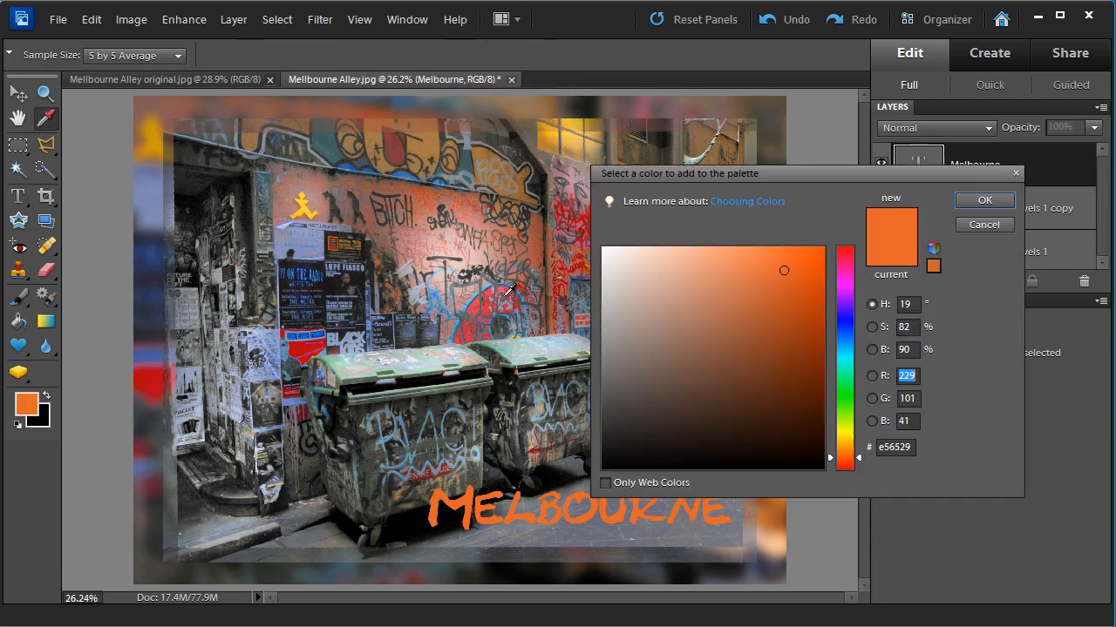
mouse_move(746, 295)
mouse_down()
mouse_move(772, 293)
mouse_move(765, 358)
mouse_move(745, 320)
mouse_move(761, 274)
mouse_move(793, 296)
mouse_move(799, 276)
mouse_move(799, 331)
mouse_move(720, 326)
mouse_up()
drag(725, 290, 770, 282)
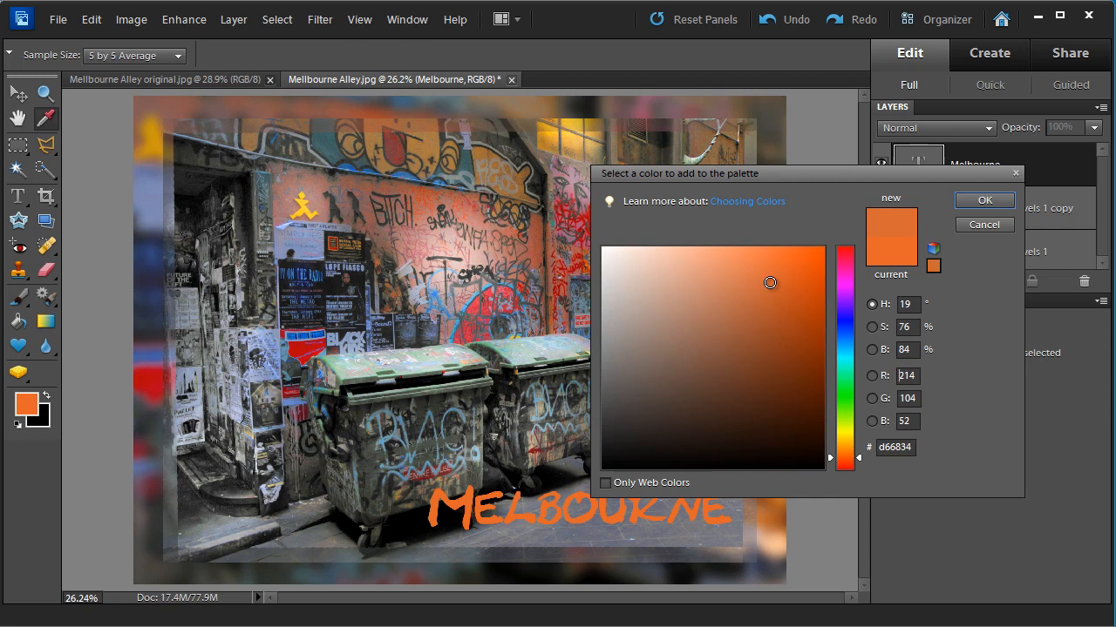
click(959, 199)
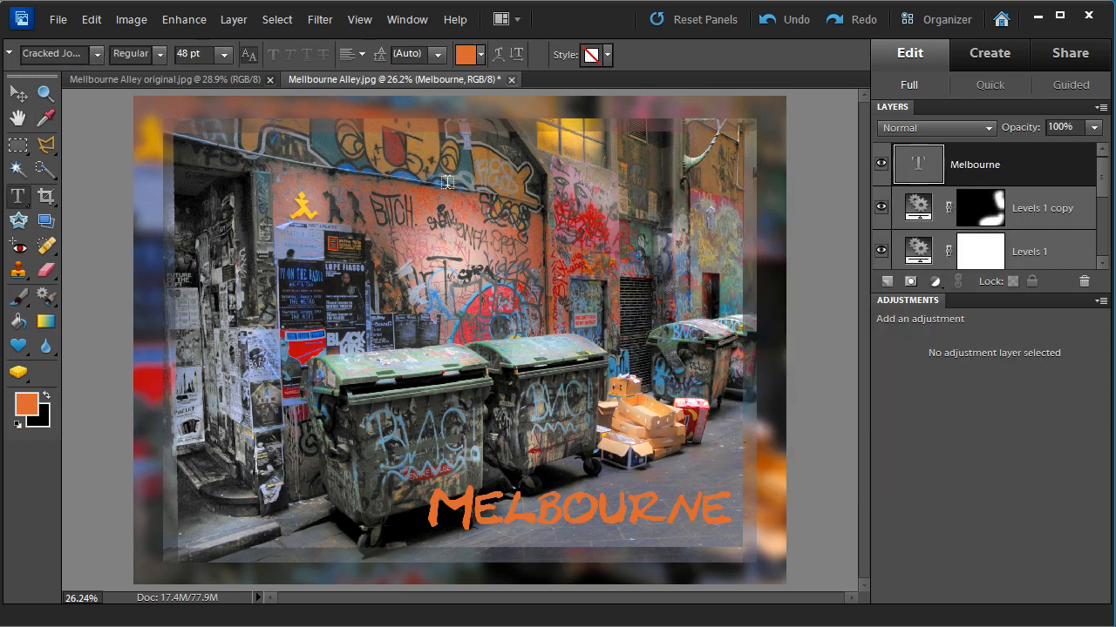
Step: Color the Melbourne text with the bright pinkish-red swatch
click(482, 55)
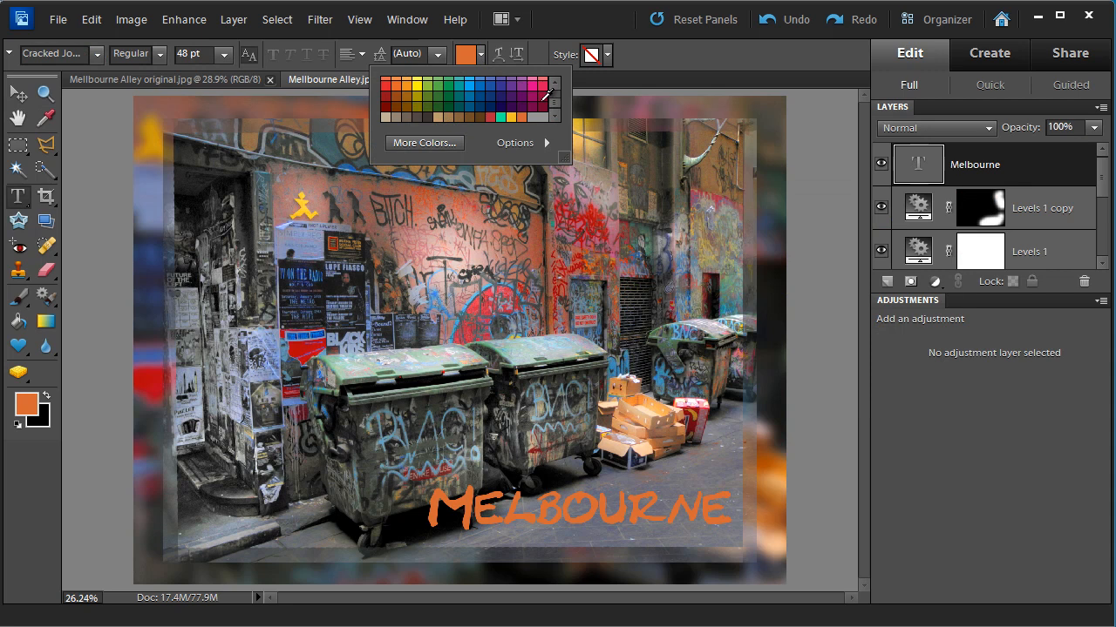
scroll(554, 99, up, 1)
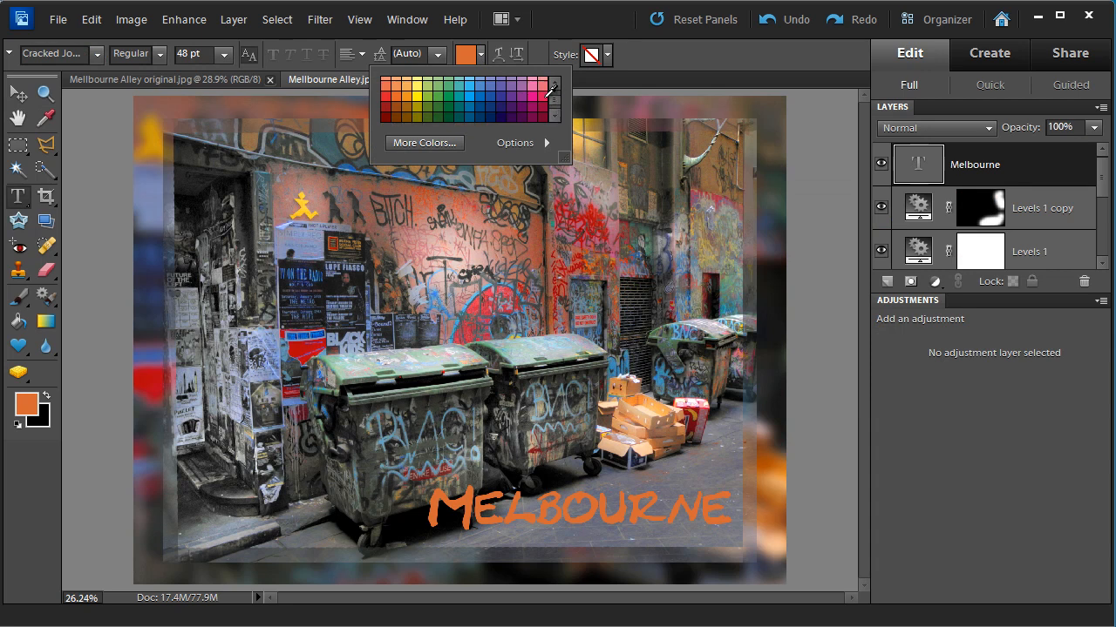
click(542, 96)
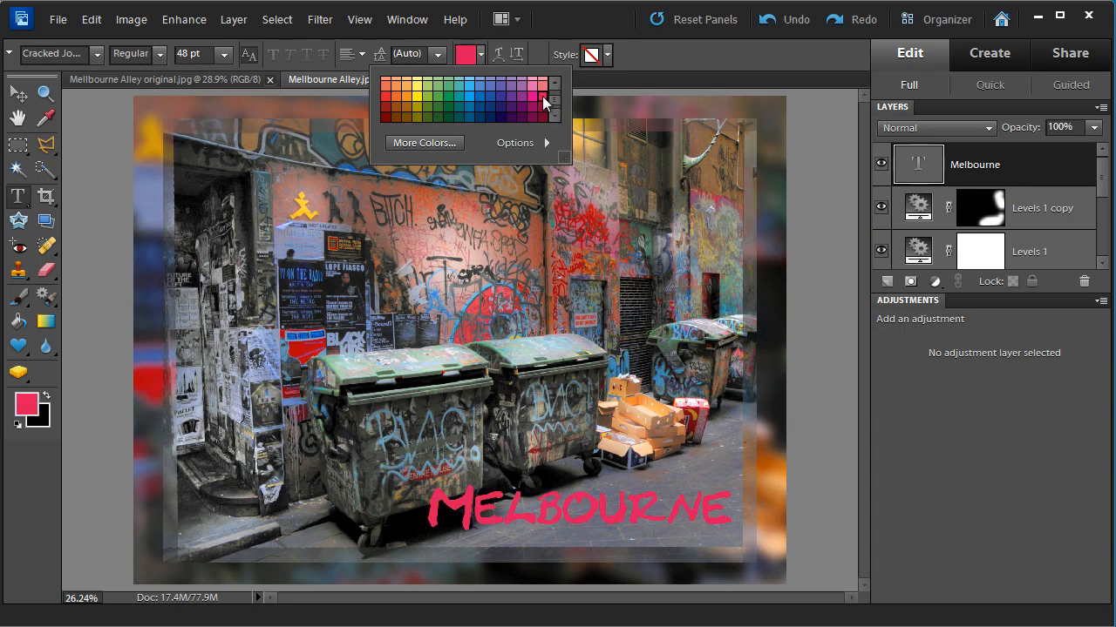
click(682, 56)
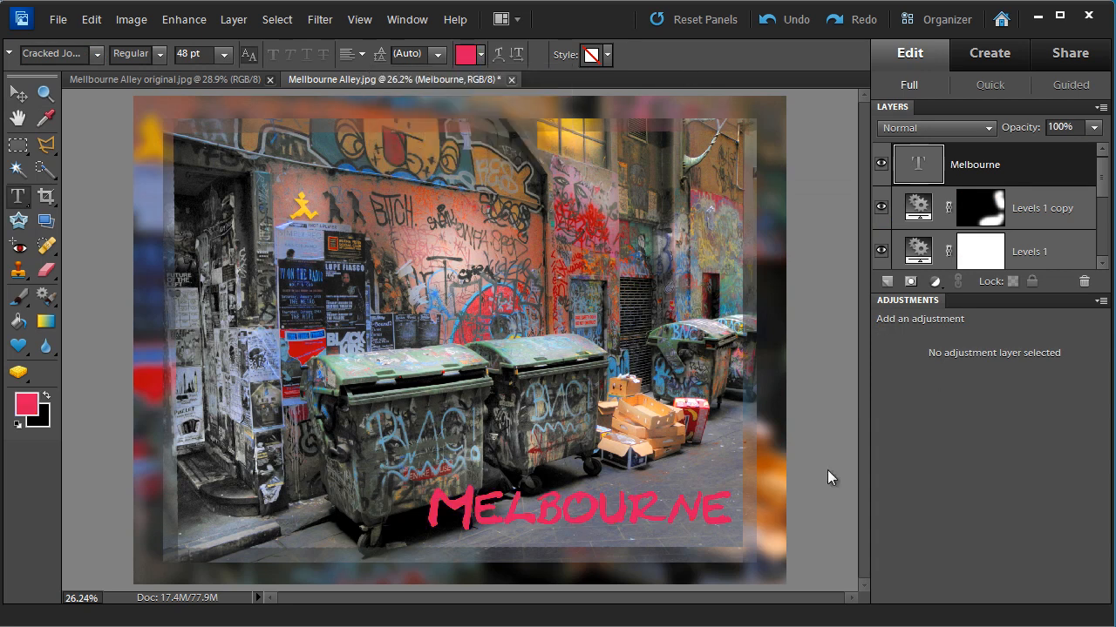
Step: Replace the lowercase b in the title with a capital B so it reads "MelBourne", and commit the text edit
click(562, 508)
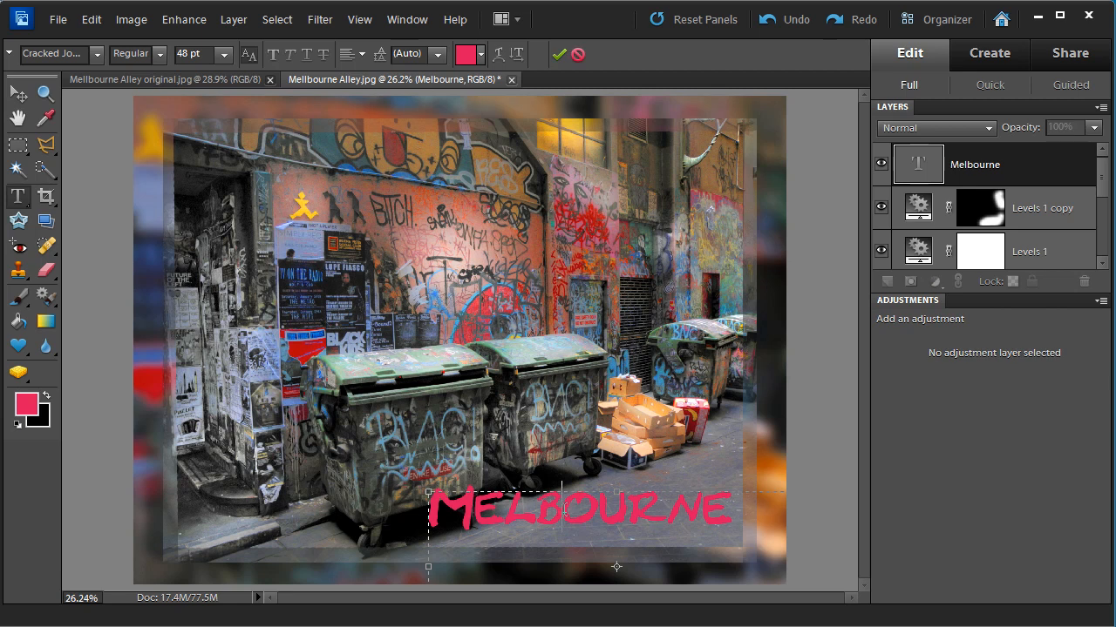
drag(562, 508, 544, 510)
key(BackSpace)
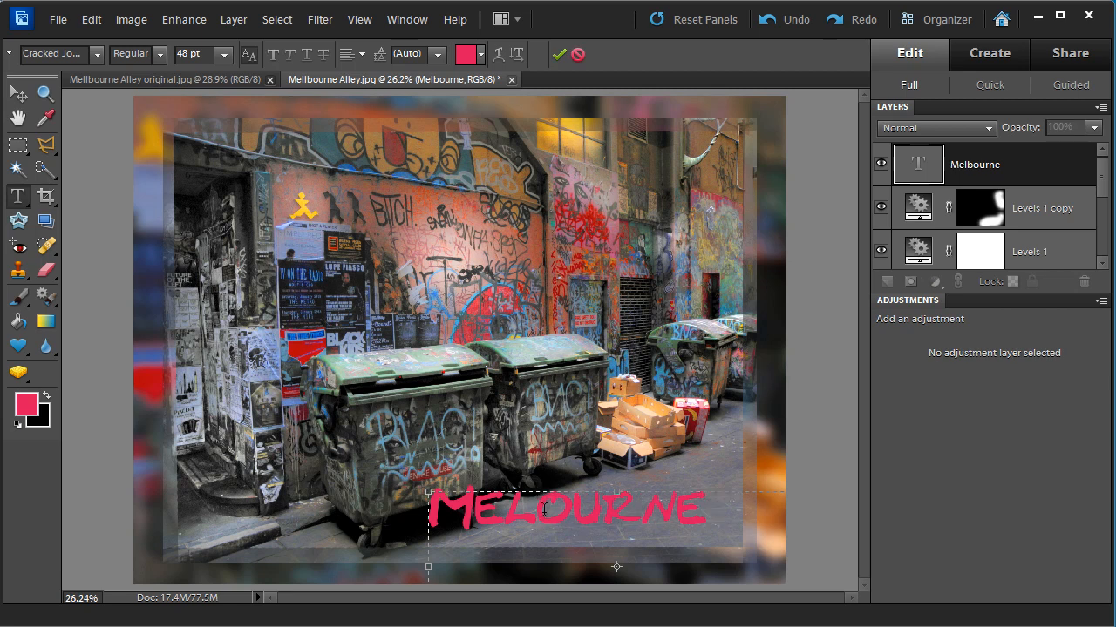
text(B)
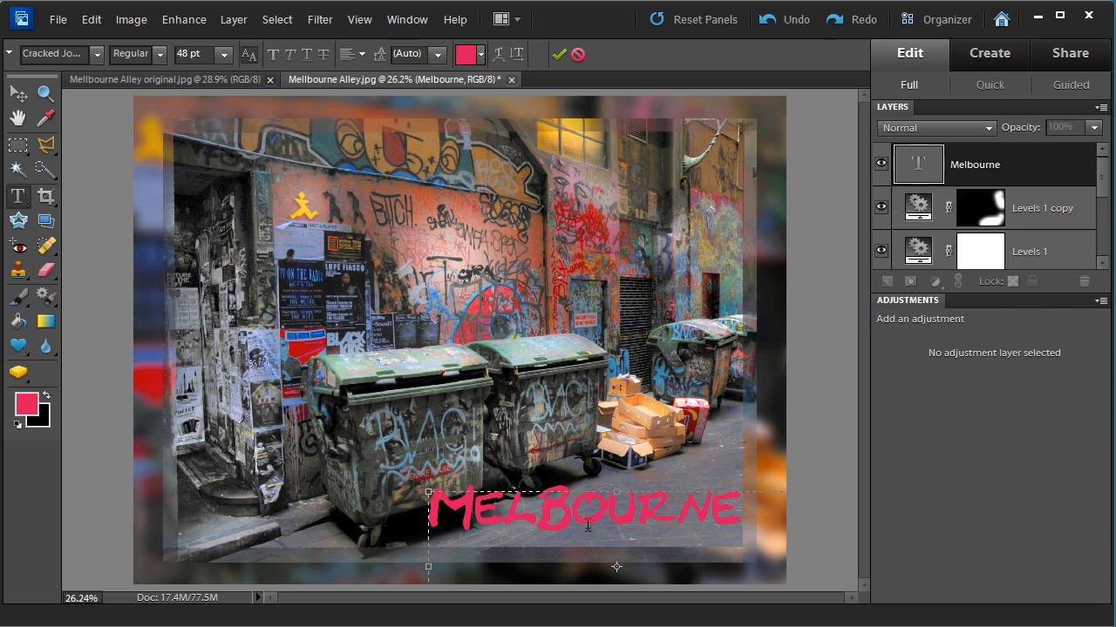
click(559, 56)
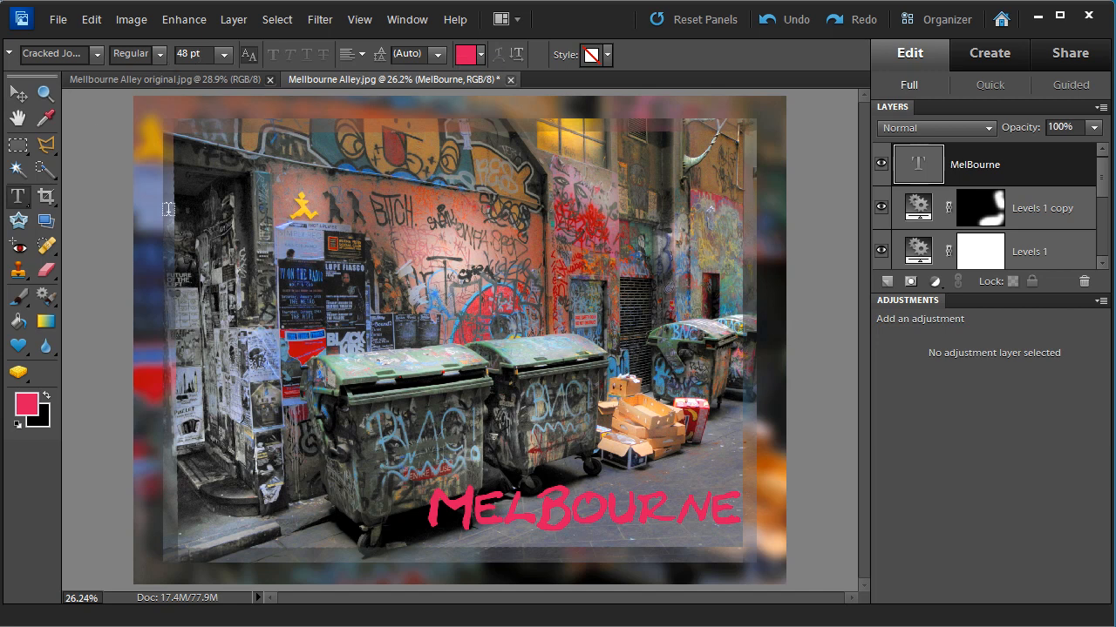
click(127, 19)
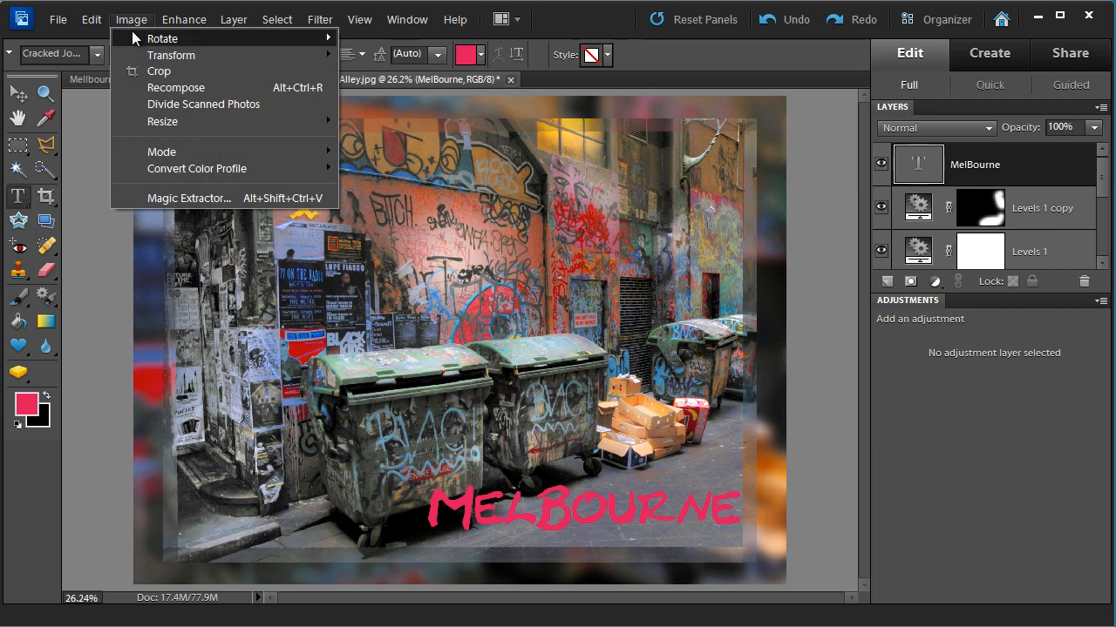
mouse_move(212, 54)
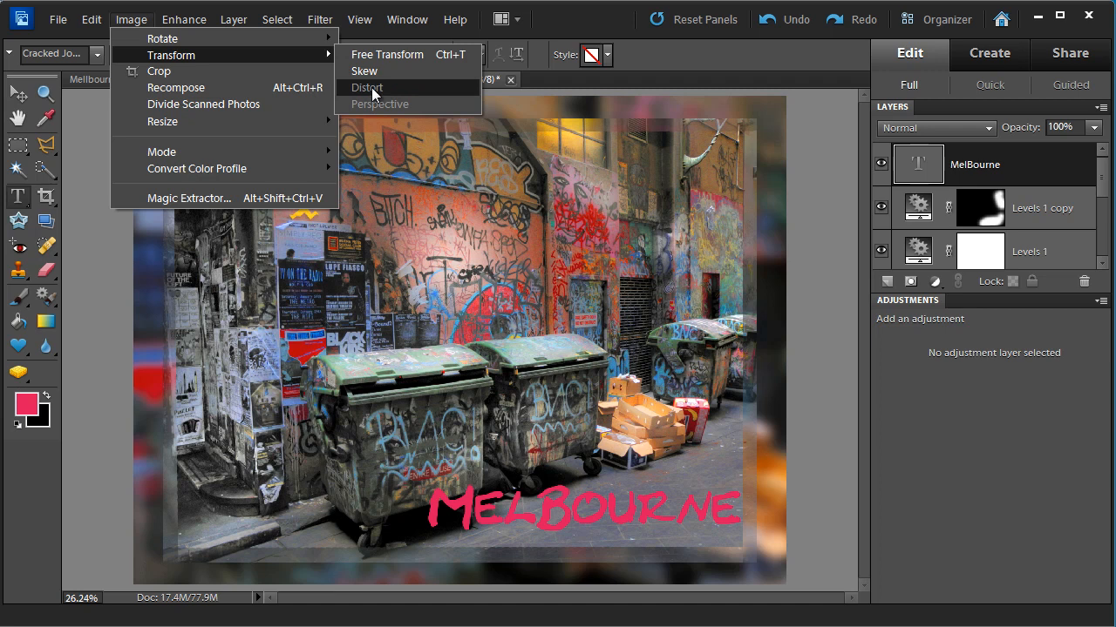
click(547, 23)
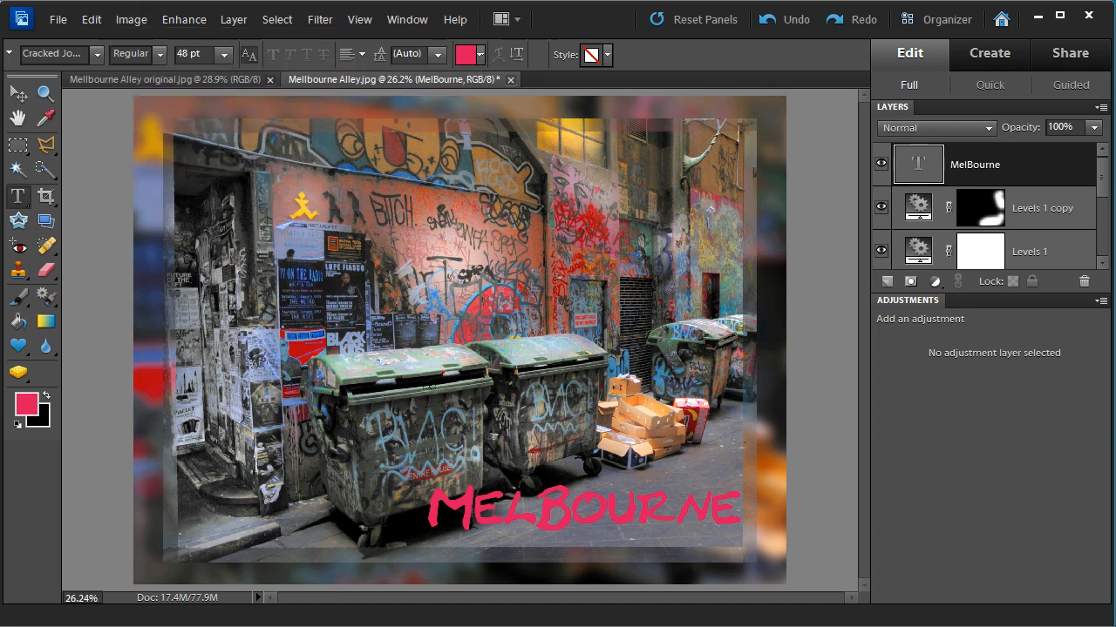
Step: Nudge the MelBourne title slightly left and up, away from the photo's right edge
drag(587, 518, 573, 512)
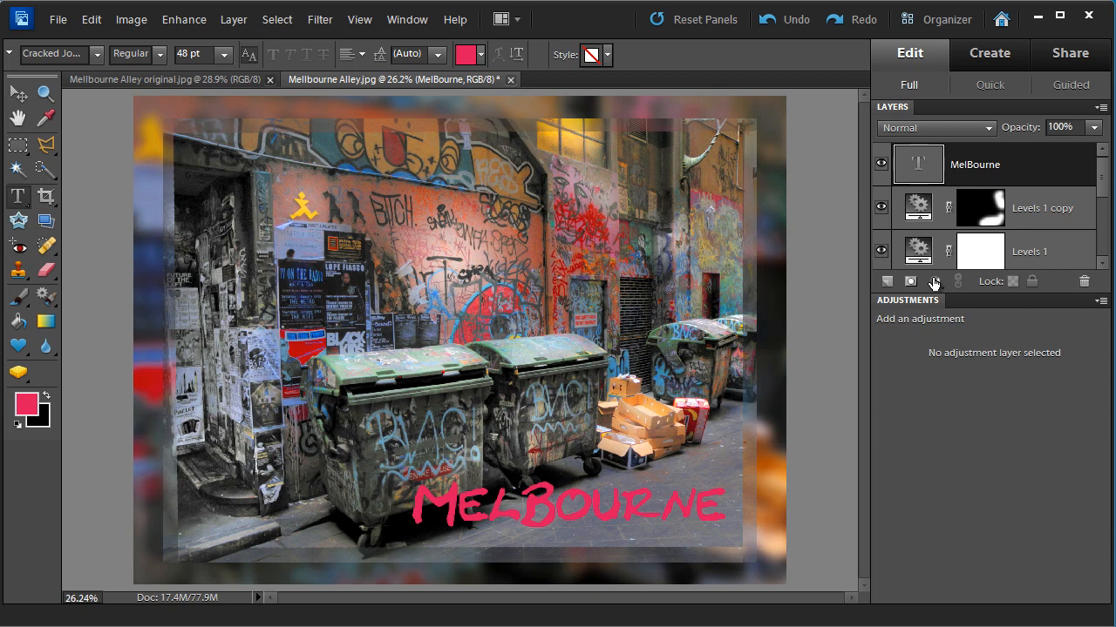
Step: Simplify the MelBourne text layer and distort it with its upper corners flared outward, to about 141% width and 167% height, low on the photo
right_click(959, 167)
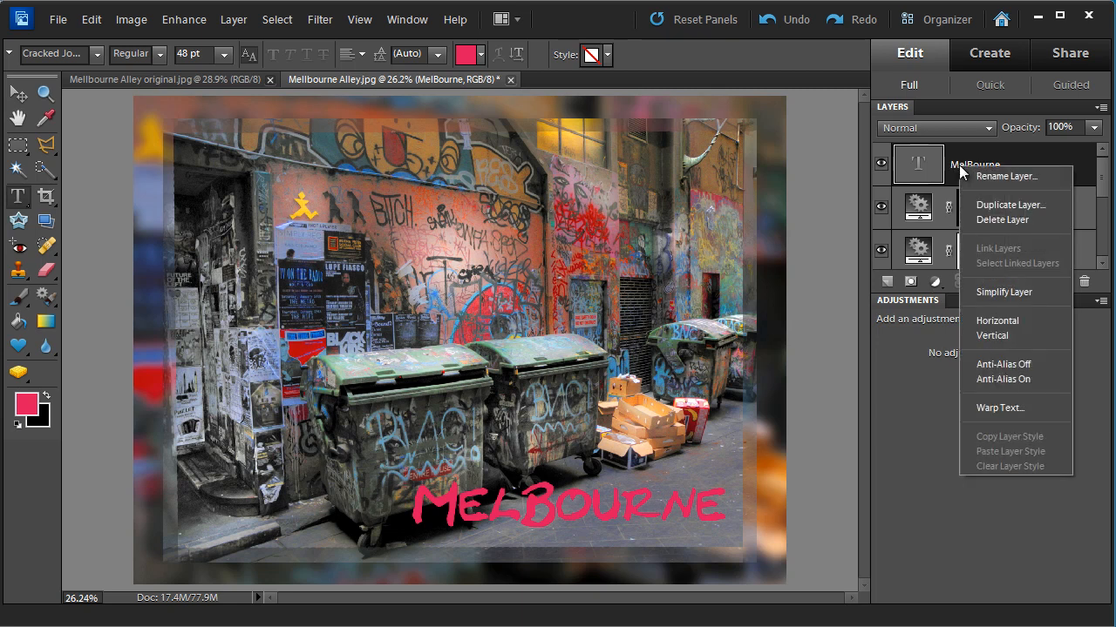
click(995, 292)
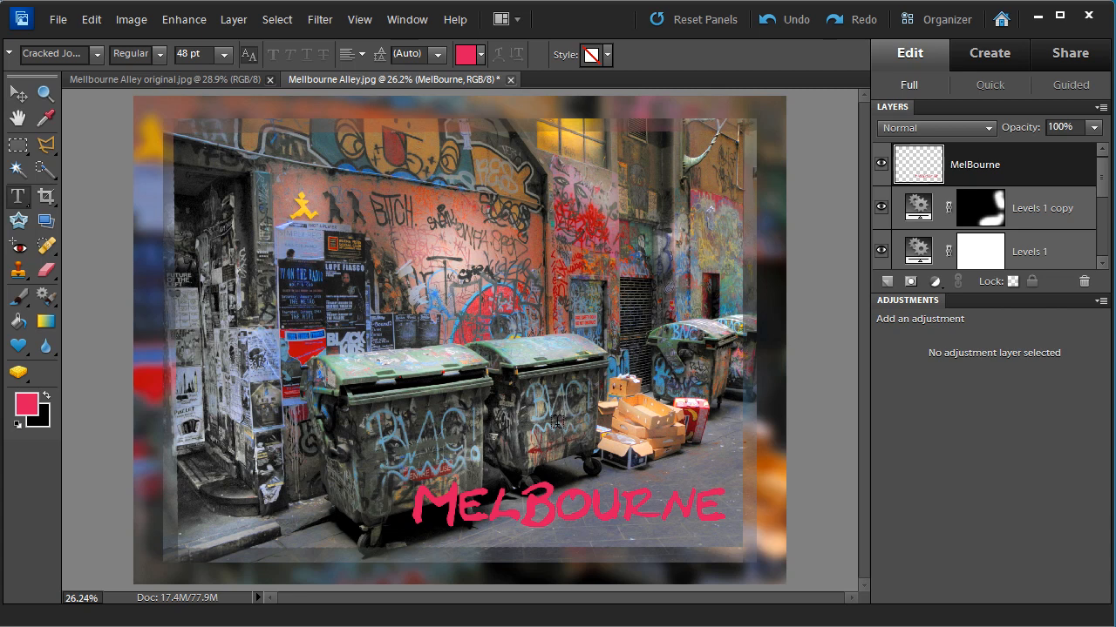
click(122, 23)
mouse_move(293, 52)
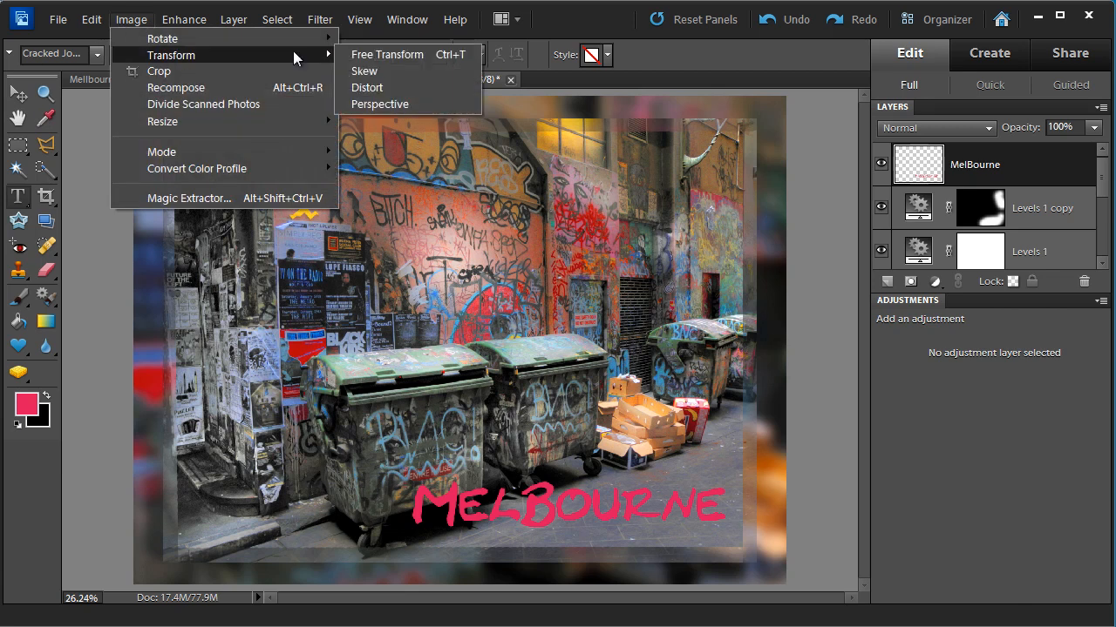
click(367, 88)
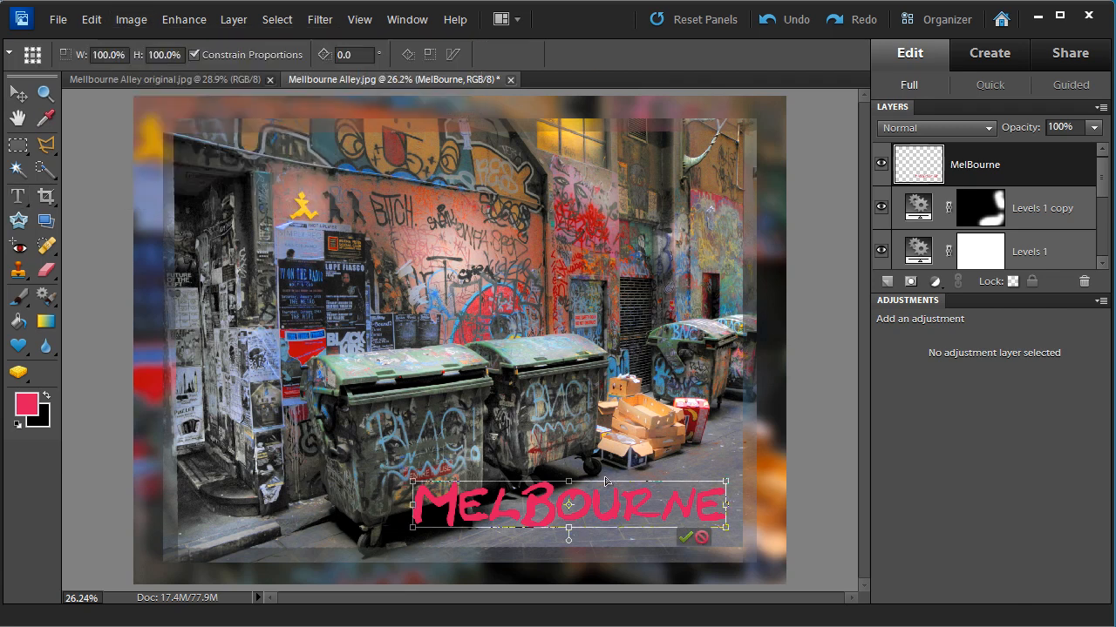
drag(580, 509, 594, 485)
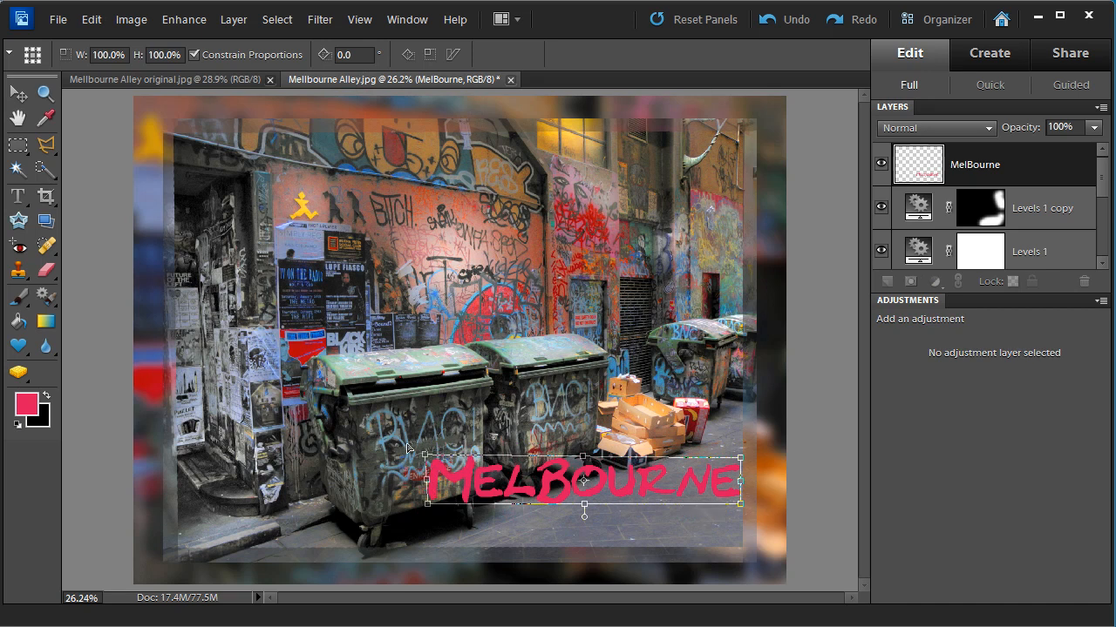
drag(428, 457, 394, 411)
drag(739, 457, 799, 428)
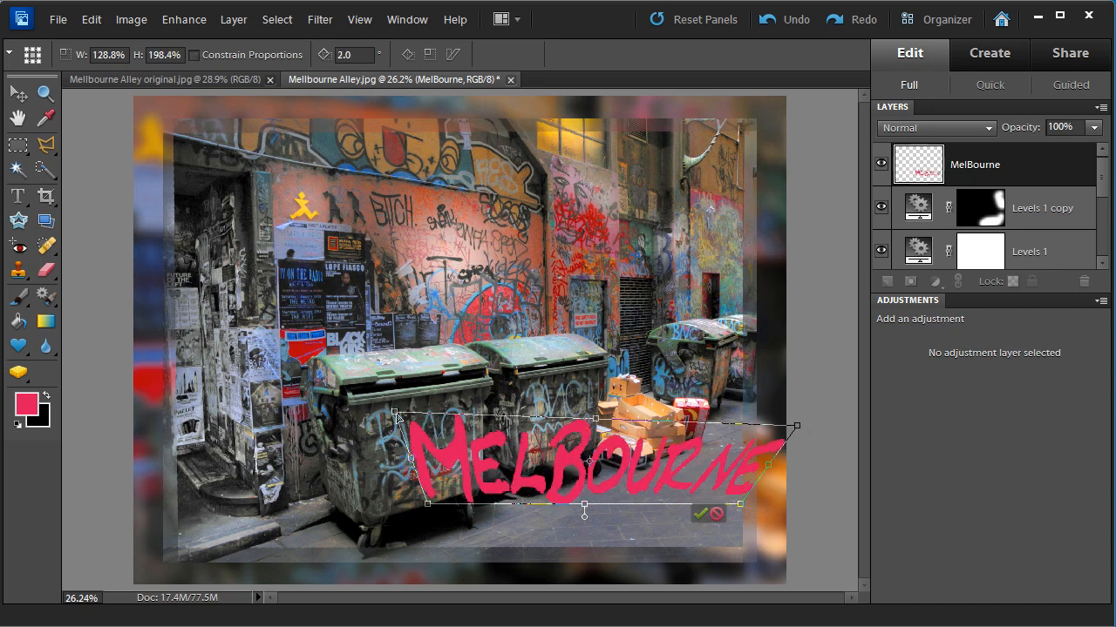
drag(394, 412, 355, 430)
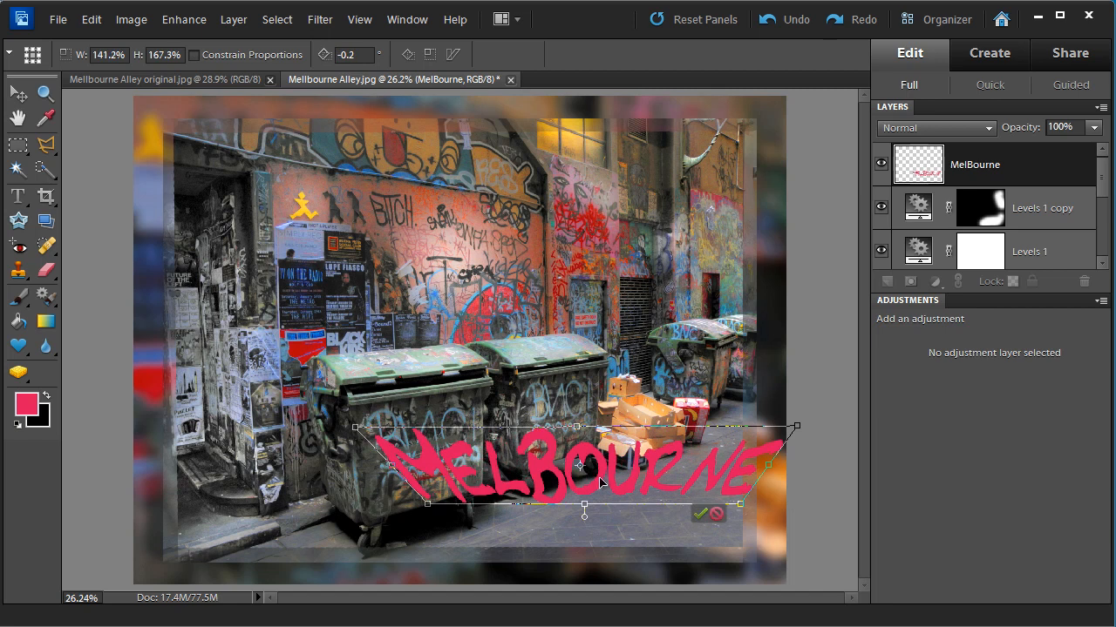
drag(623, 471, 617, 514)
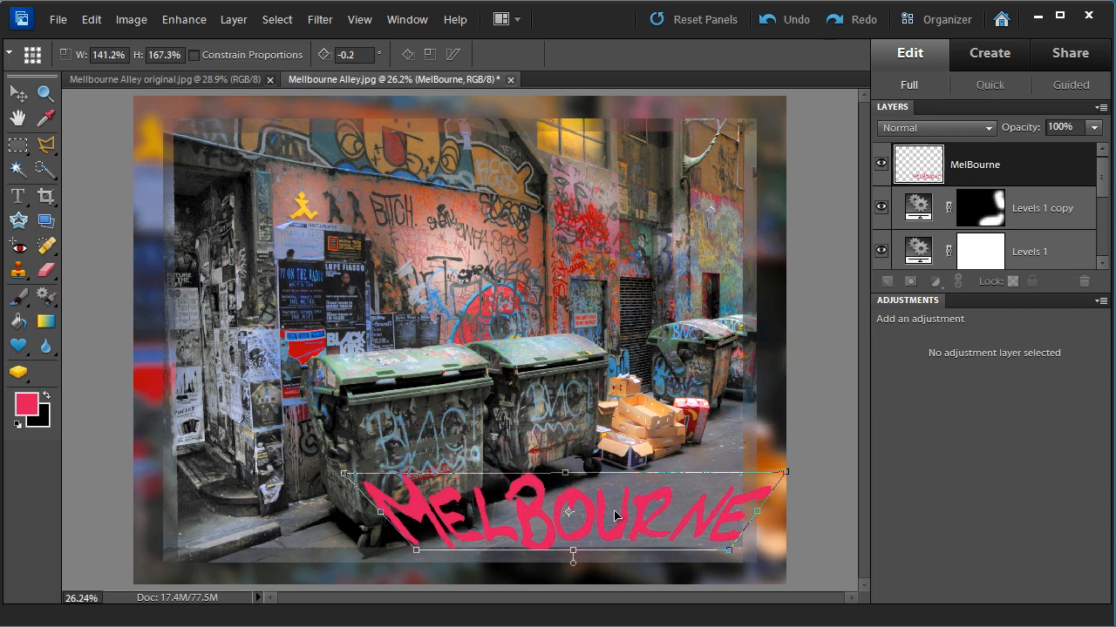
click(689, 559)
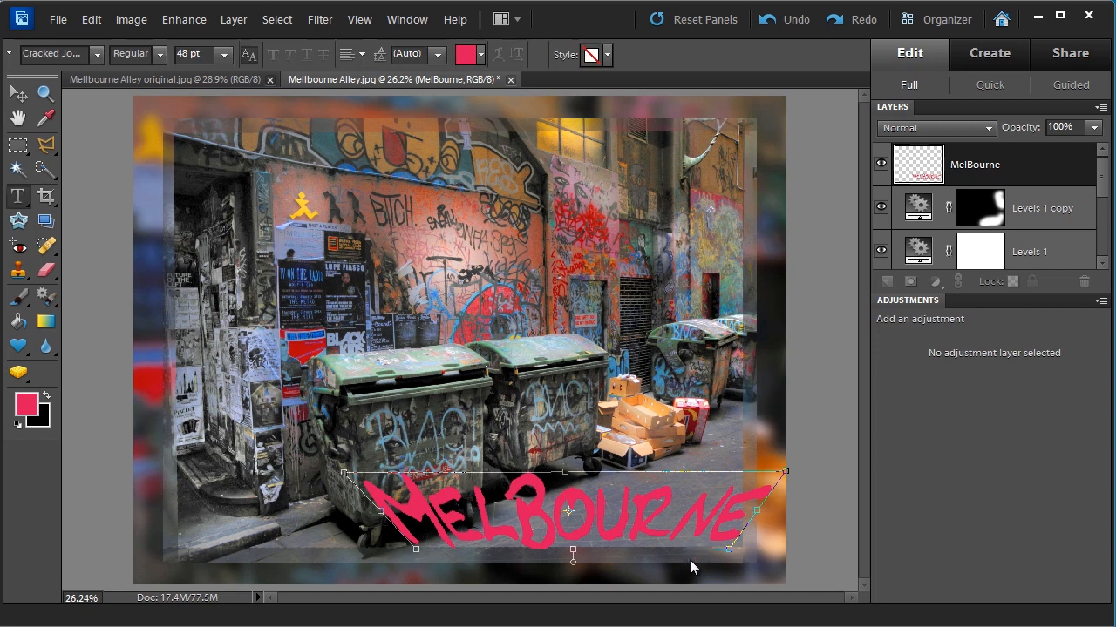
Step: Lower the MelBourne title layer's opacity to 82%, keeping the Normal blend mode
click(914, 128)
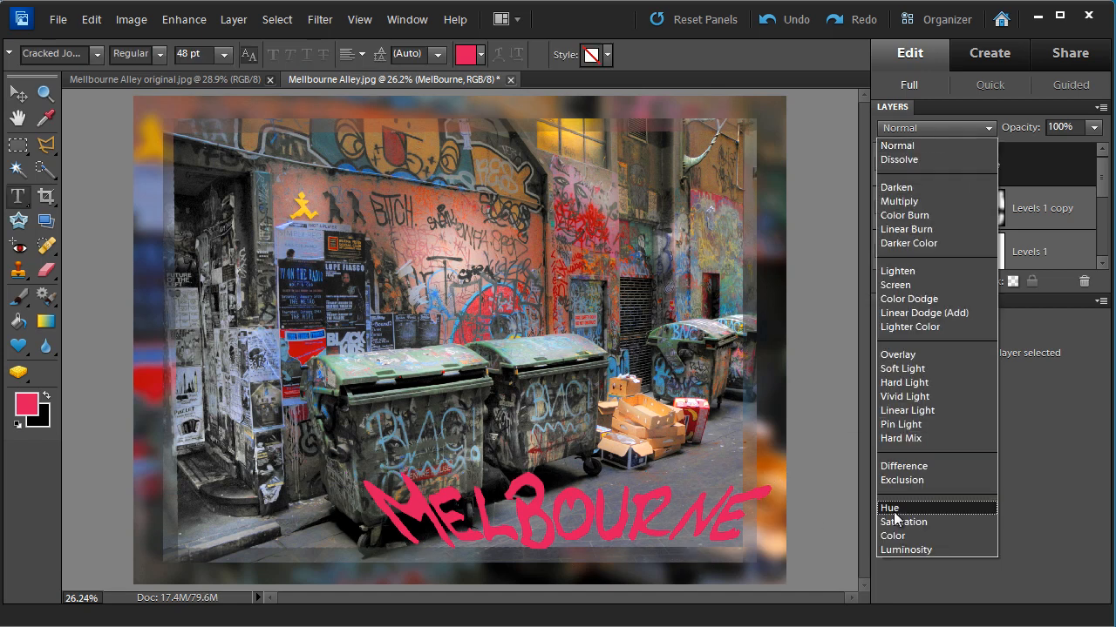
click(1093, 131)
click(1093, 127)
drag(1093, 146, 1078, 150)
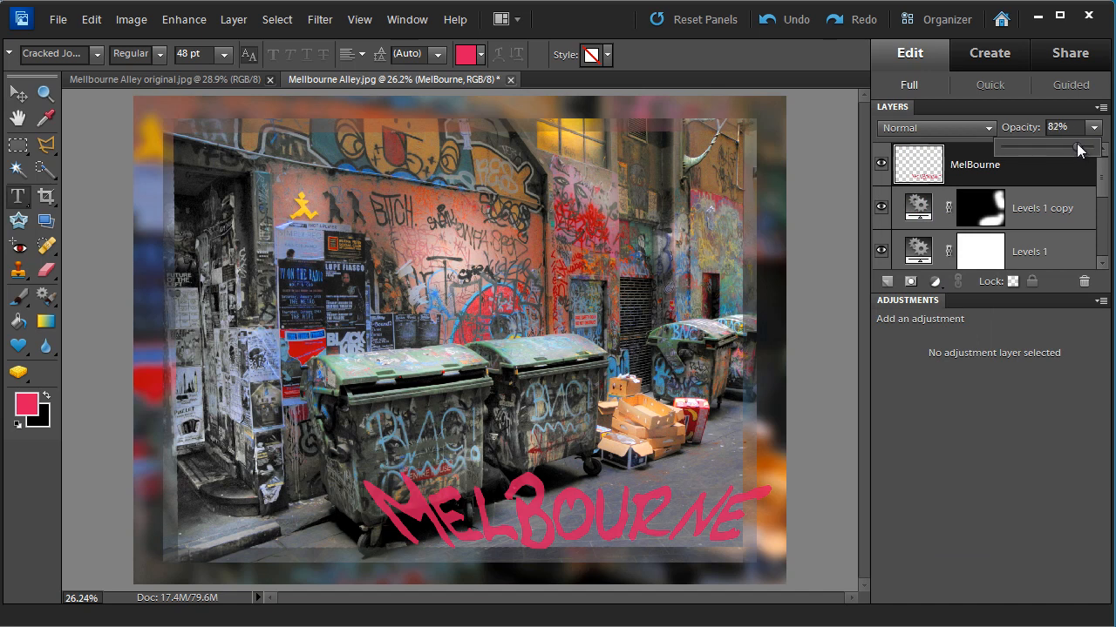
click(976, 178)
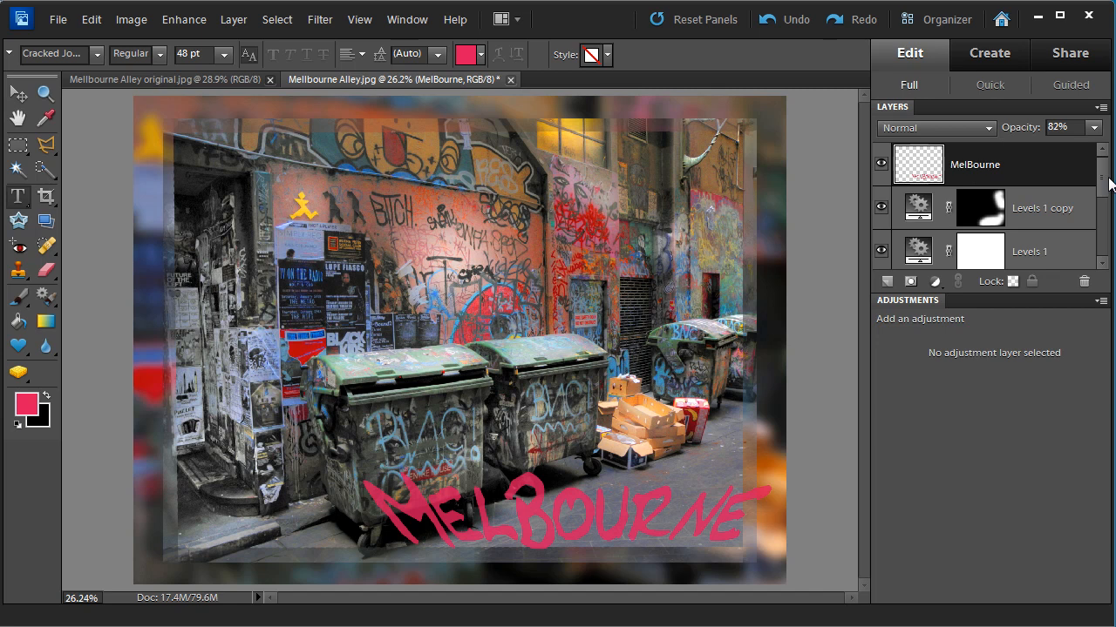
Step: Review the lower layers of the stack and compare the edited alley image with the original photo
drag(1105, 177, 1109, 296)
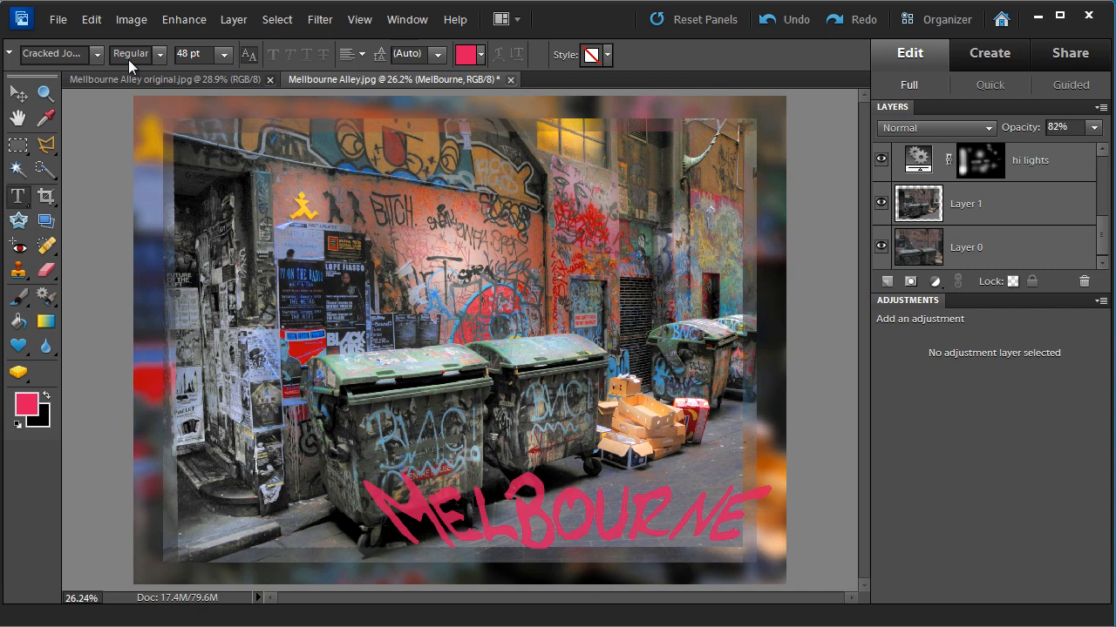
click(112, 80)
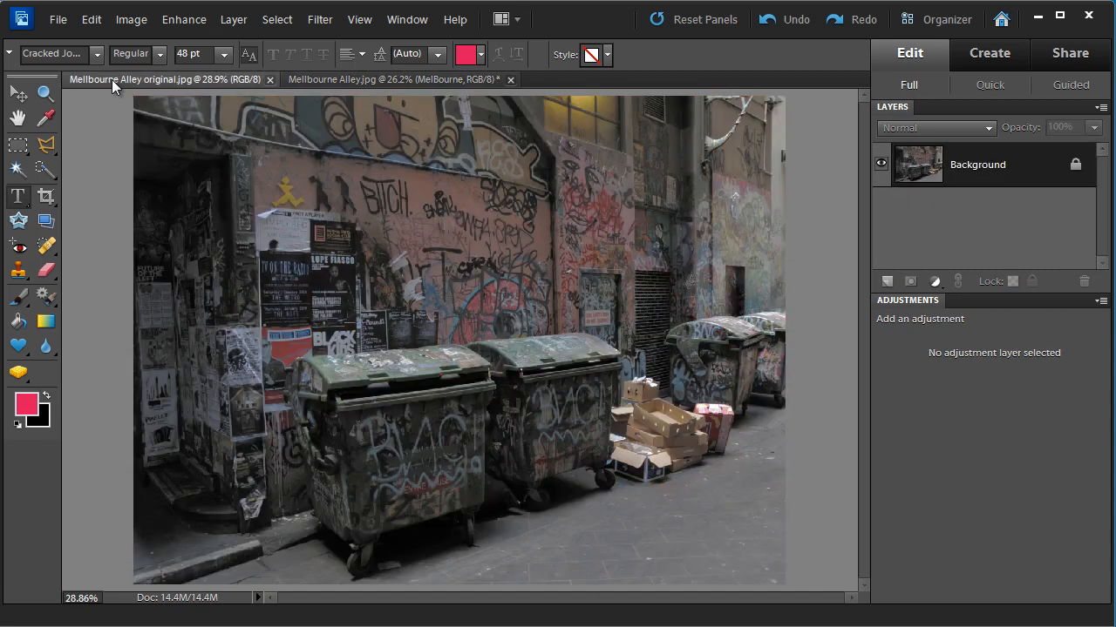
click(300, 80)
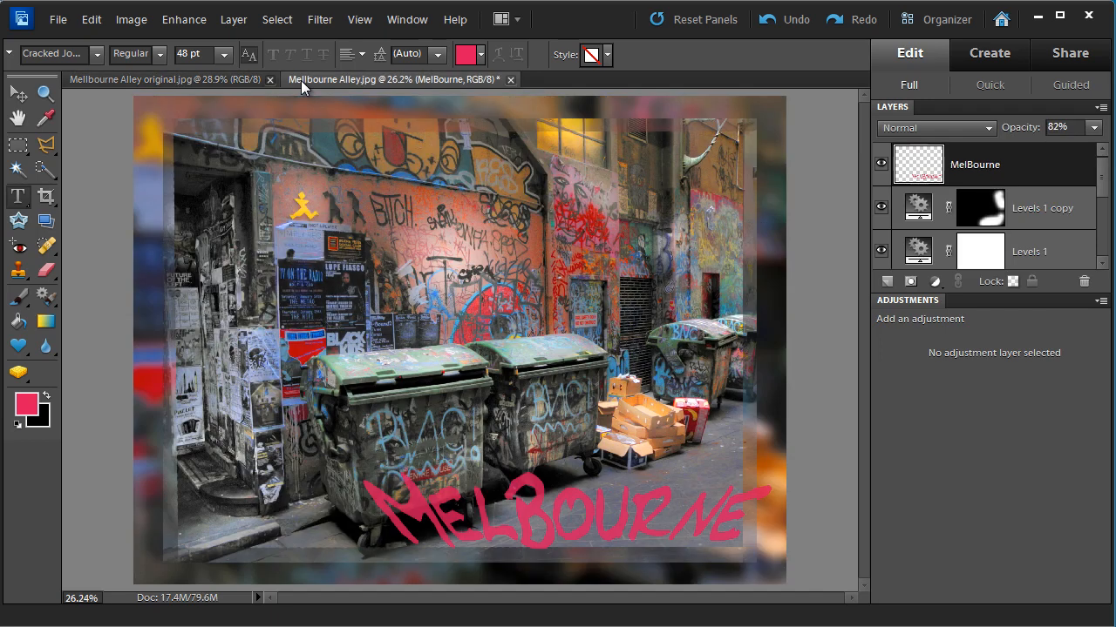